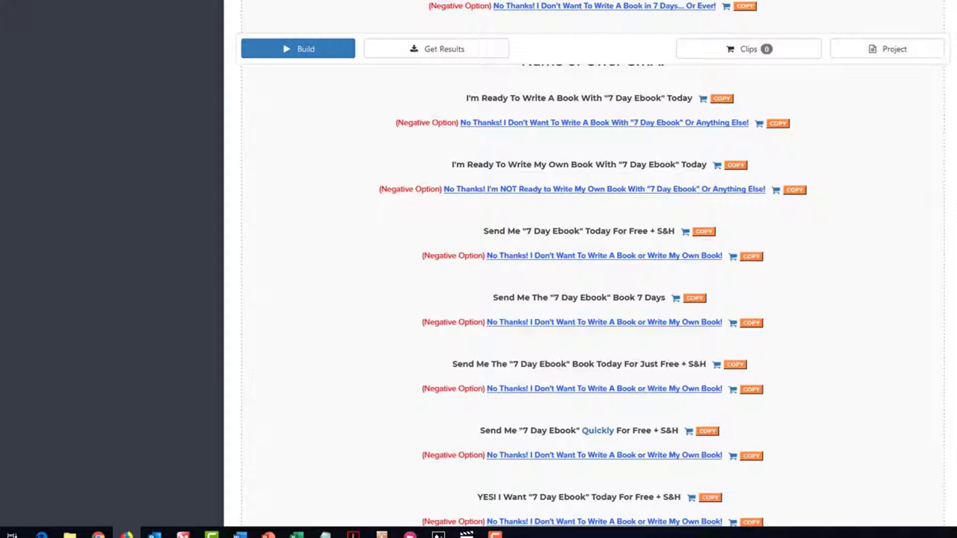
# - Select Order Bump Copy in the Funnel Accelerator mind map and open the Order Bump Script from the Funnel Scripts dashboard in Firefox
pyautogui.hotkey('alt', 'Tab')
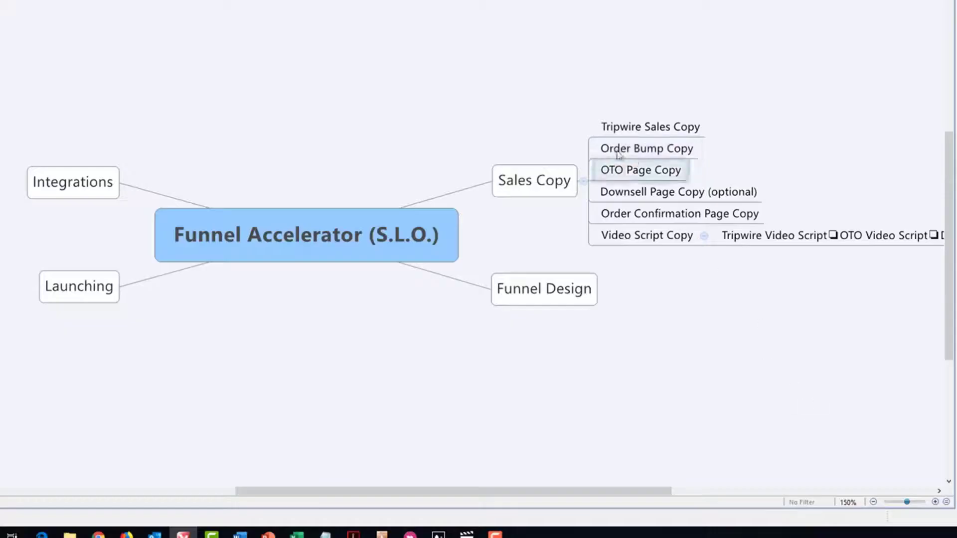
pyautogui.click(643, 154)
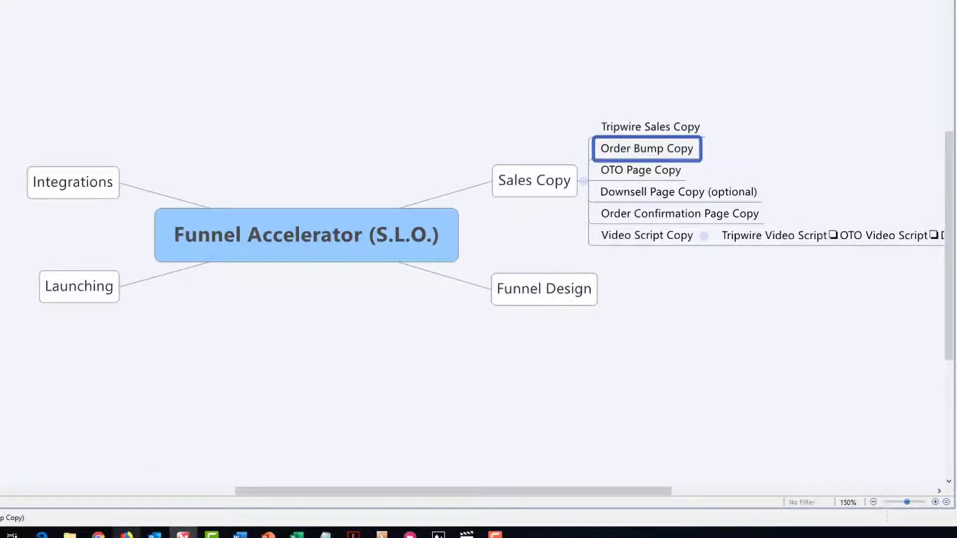
pyautogui.click(126, 534)
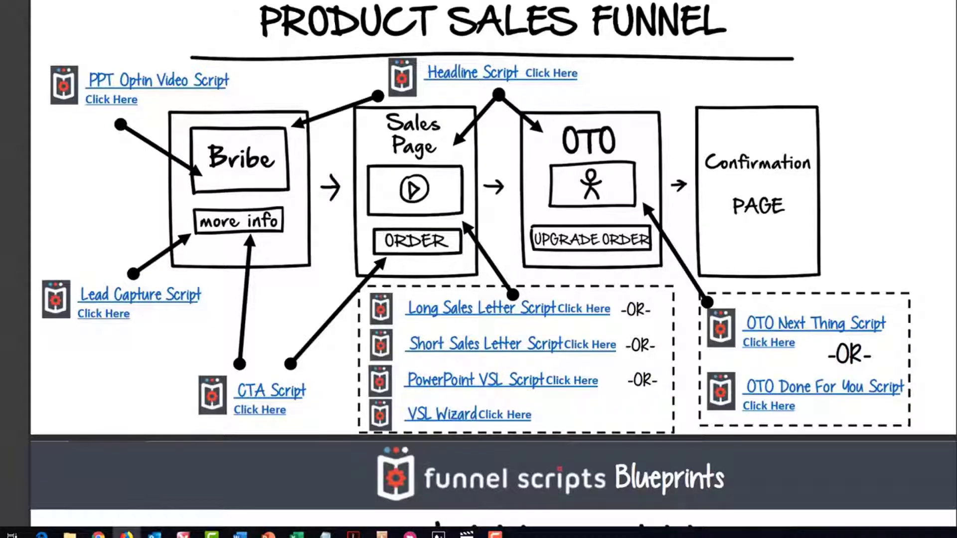
pyautogui.click(45, 0)
pyautogui.scroll(-4, 81, 264)
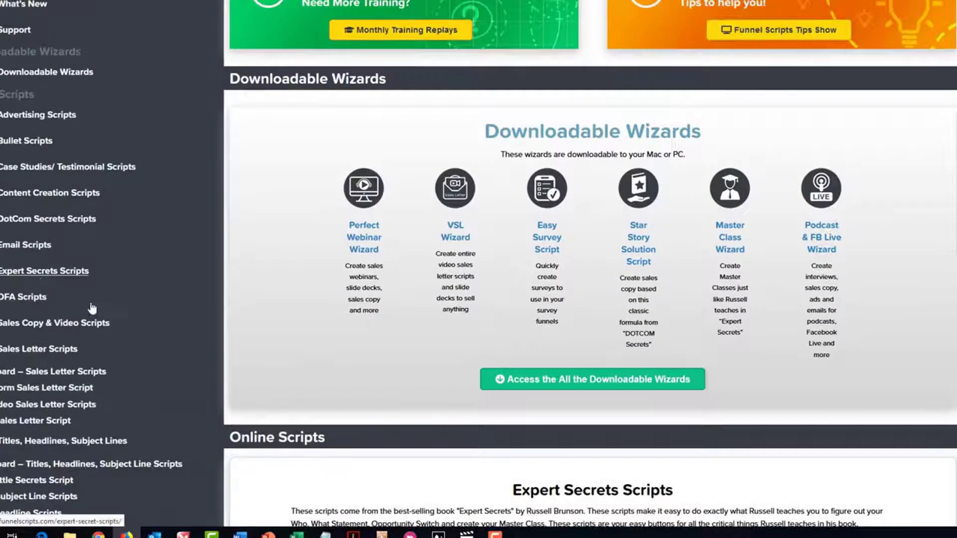
pyautogui.scroll(-2, 95, 307)
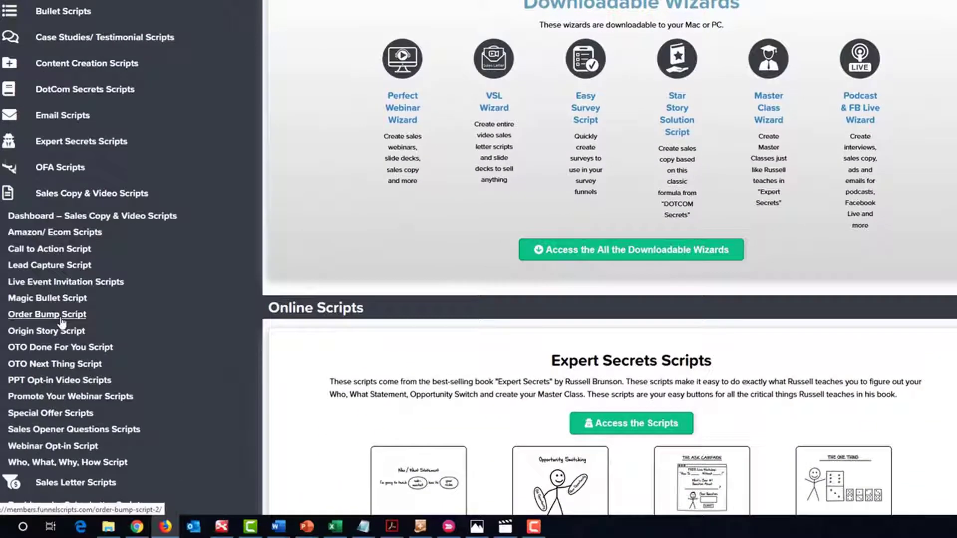
pyautogui.click(61, 318)
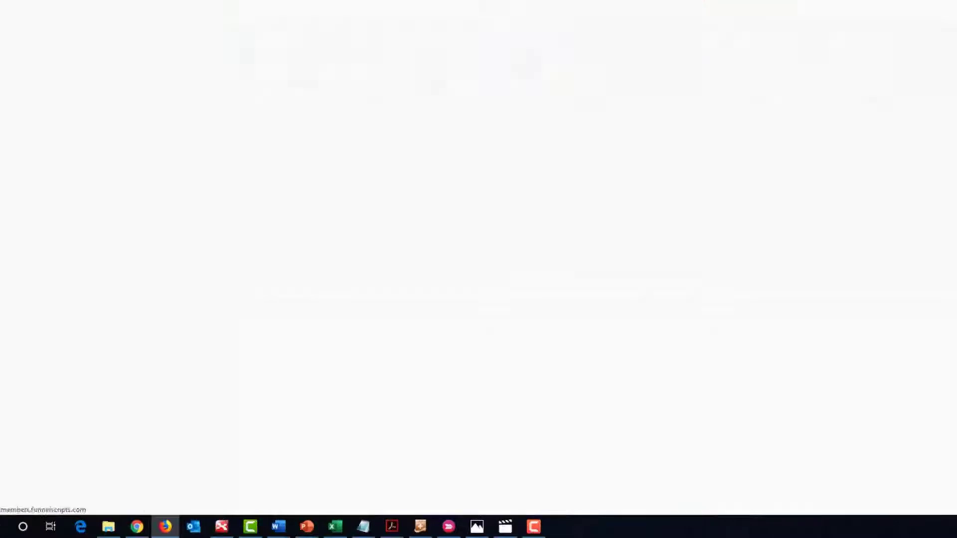
# - Dismiss the notification and build the order bump copy from the loaded Cafe Ole answers
pyautogui.scroll(-8, 309, 284)
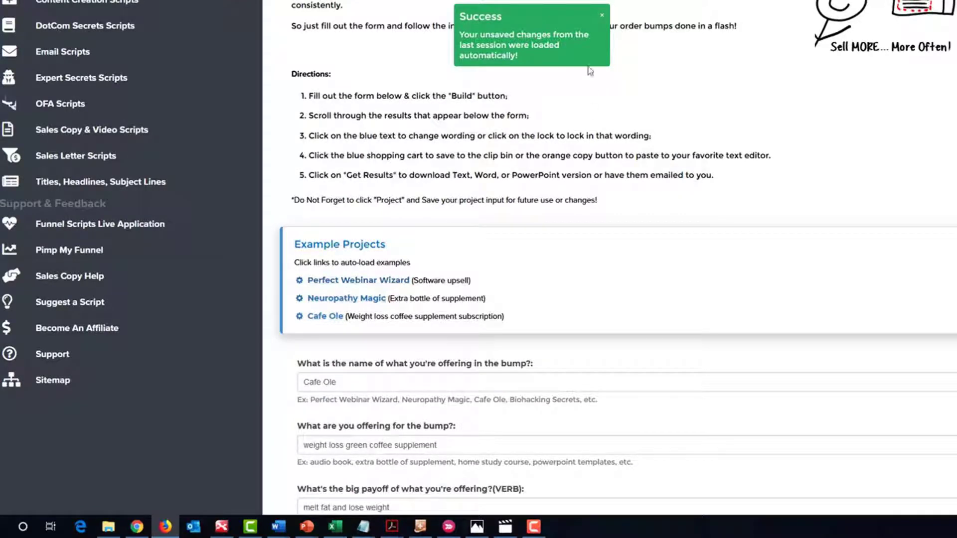
pyautogui.click(602, 15)
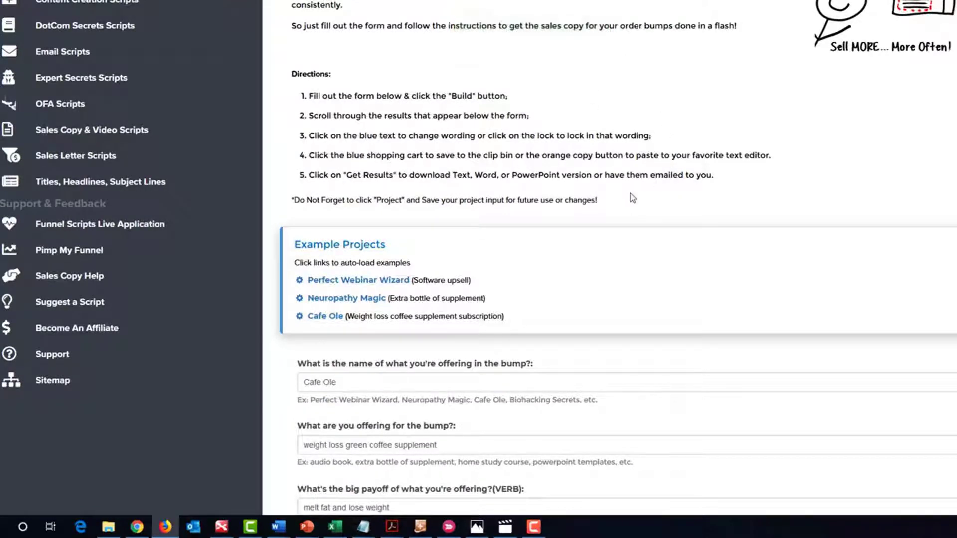
pyautogui.scroll(-4, 418, 173)
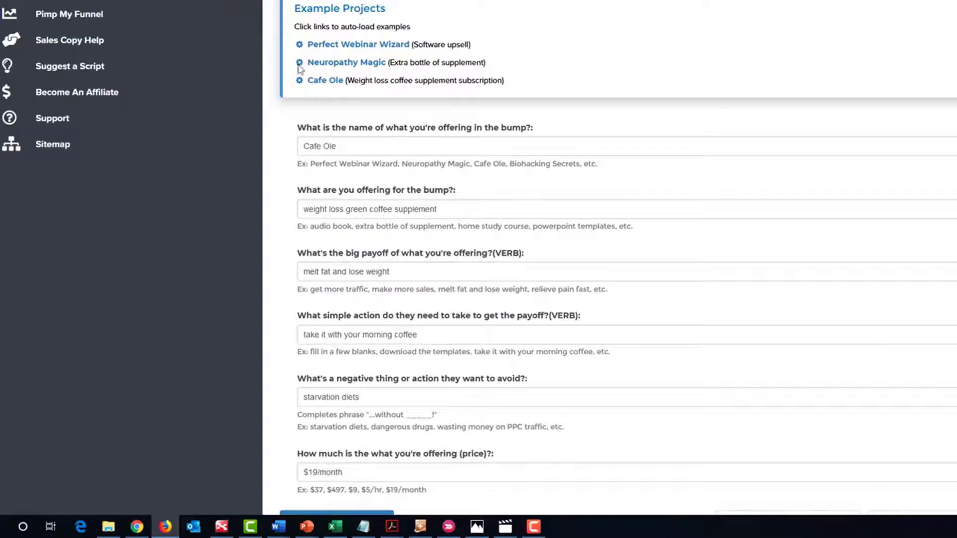
pyautogui.scroll(-4, 331, 136)
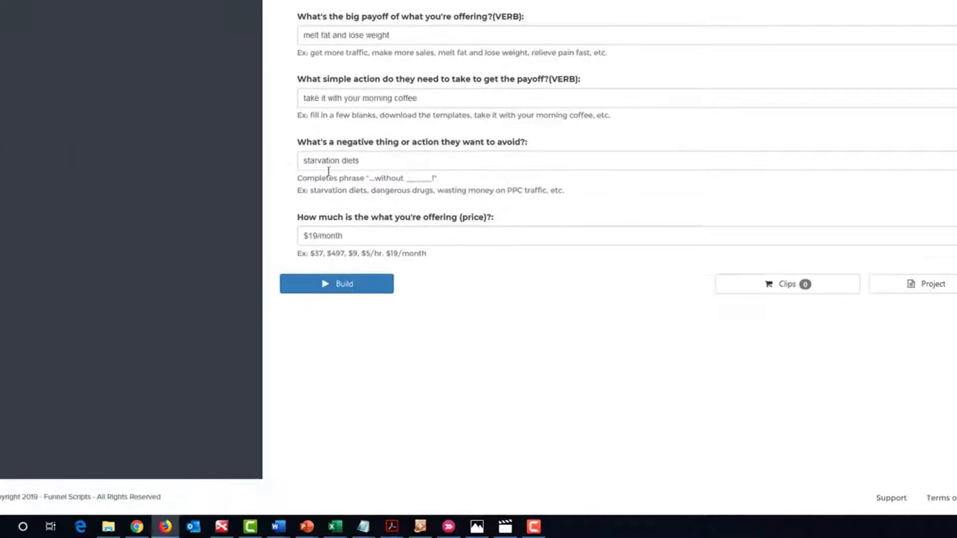
pyautogui.click(321, 284)
# - Examine the generated check box copy, quick offer copy, blurbs and order button copy alongside the example order form
pyautogui.scroll(-3, 267, 251)
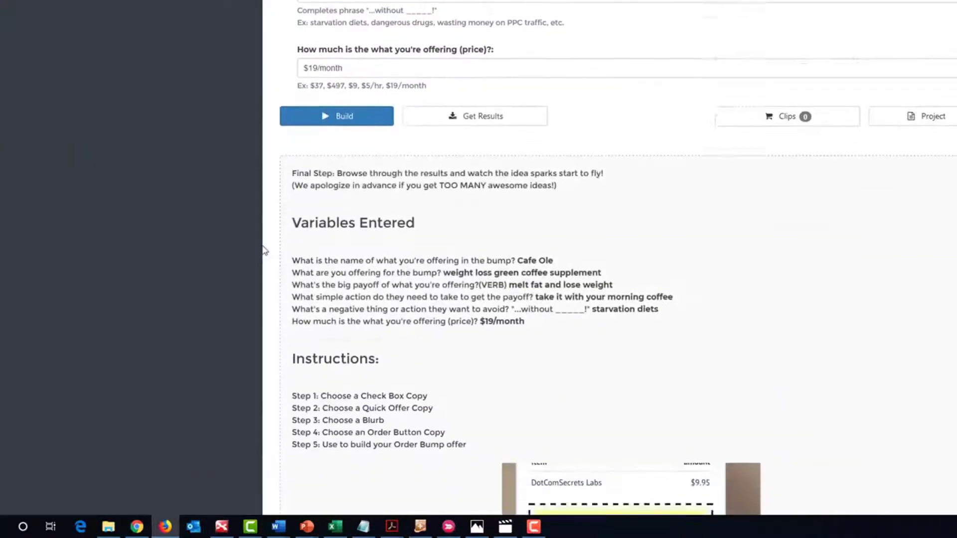
pyautogui.scroll(-2, 263, 247)
pyautogui.scroll(4, 398, 171)
pyautogui.scroll(-2, 397, 189)
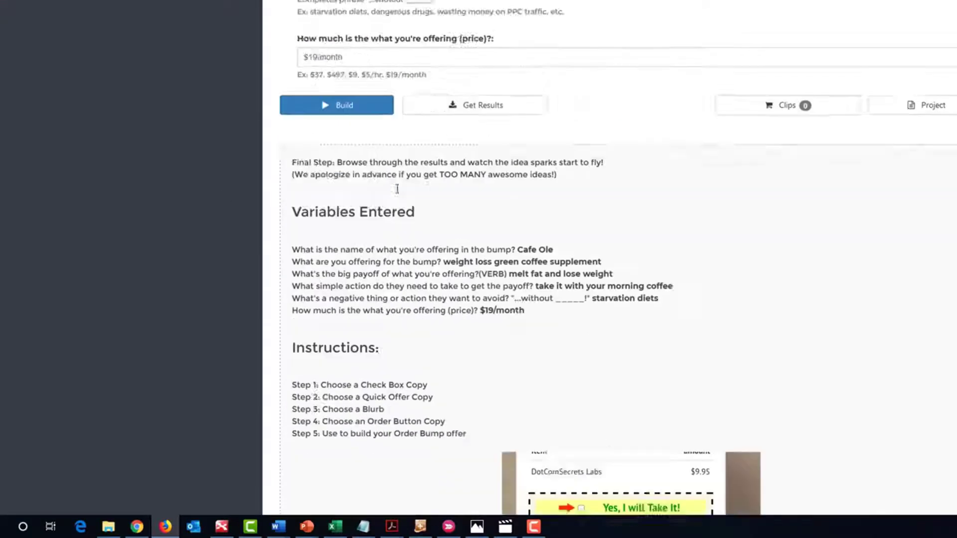
pyautogui.scroll(-8, 397, 189)
pyautogui.scroll(2, 474, 214)
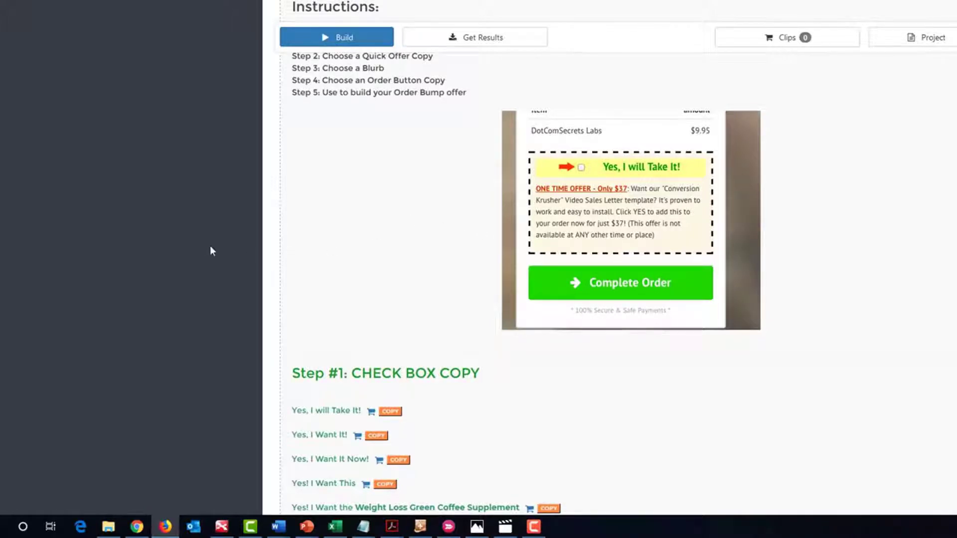
pyautogui.scroll(-5, 208, 248)
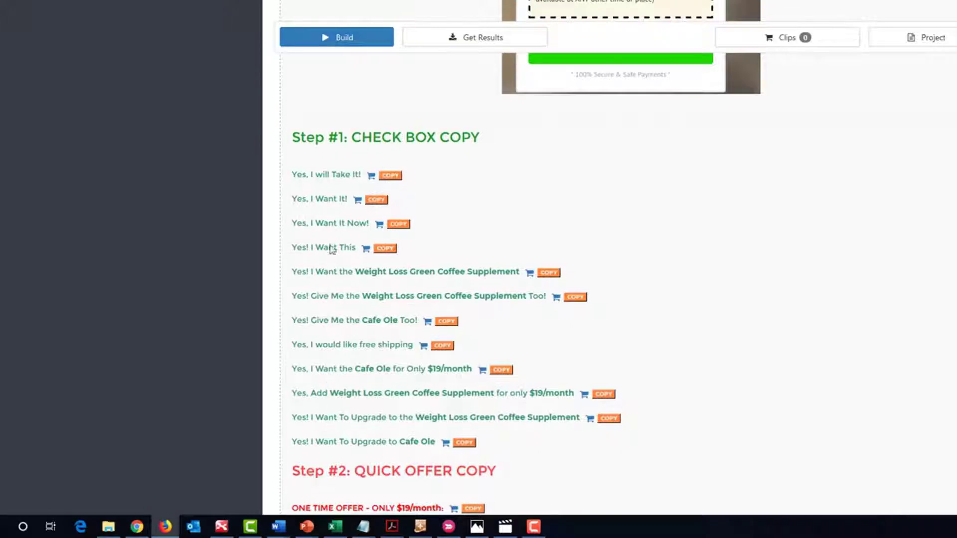
pyautogui.scroll(-6, 342, 306)
pyautogui.scroll(1, 307, 256)
pyautogui.scroll(11, 314, 252)
pyautogui.scroll(-6, 326, 325)
pyautogui.scroll(-8, 326, 325)
pyautogui.scroll(-7, 291, 332)
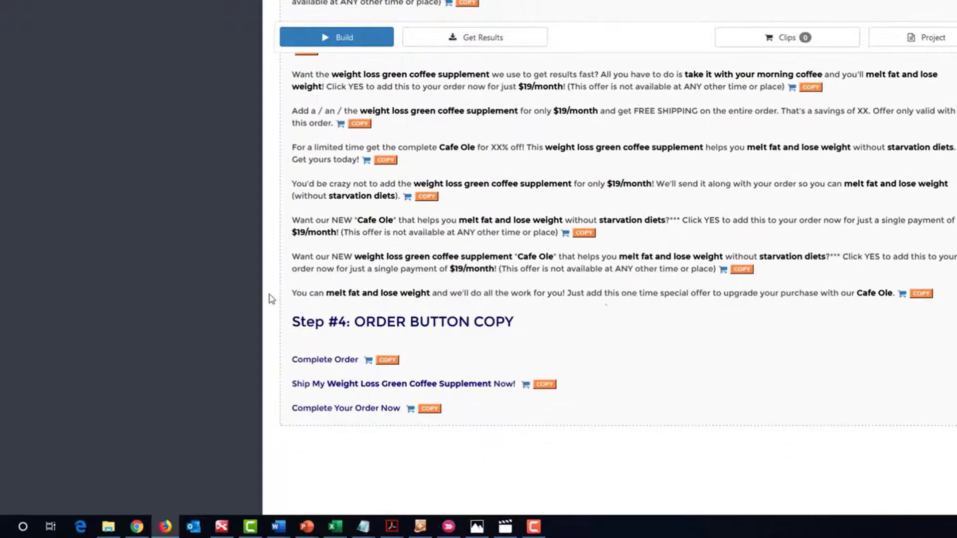
pyautogui.scroll(7, 330, 370)
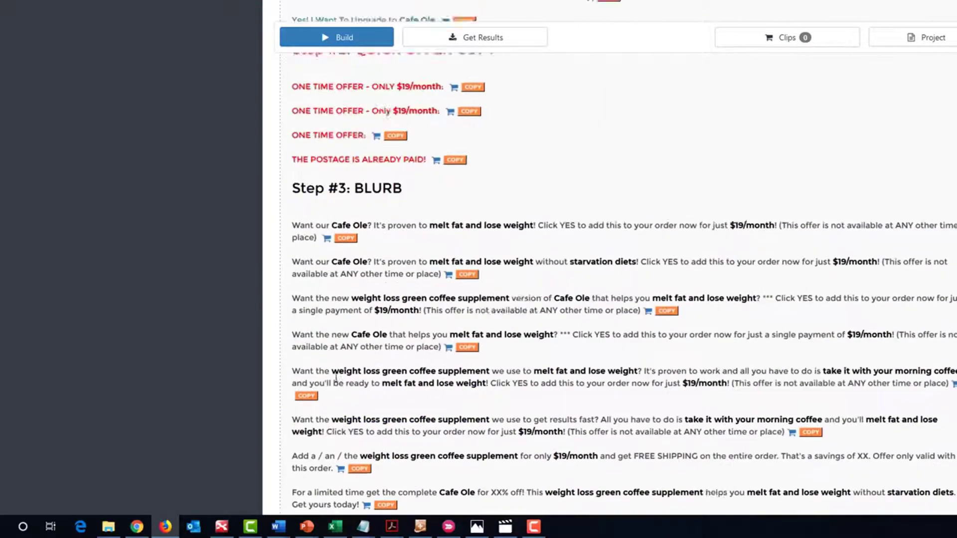
pyautogui.scroll(-6, 331, 399)
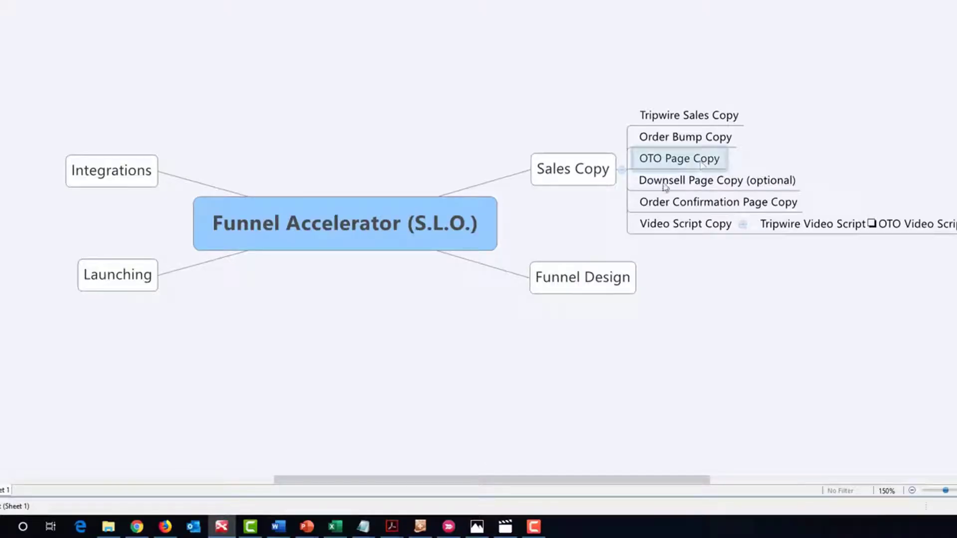
# - Show the Sales Copy & Video Scripts list on the Funnel Scripts dashboard in Firefox and return to the mind map
pyautogui.click(165, 526)
pyautogui.click(40, 1)
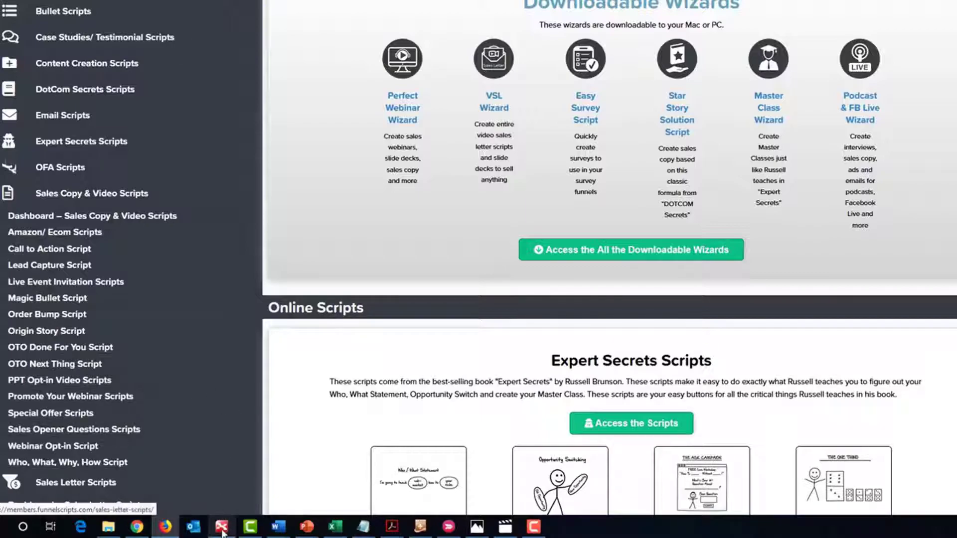
pyautogui.moveTo(223, 532)
pyautogui.click(226, 458)
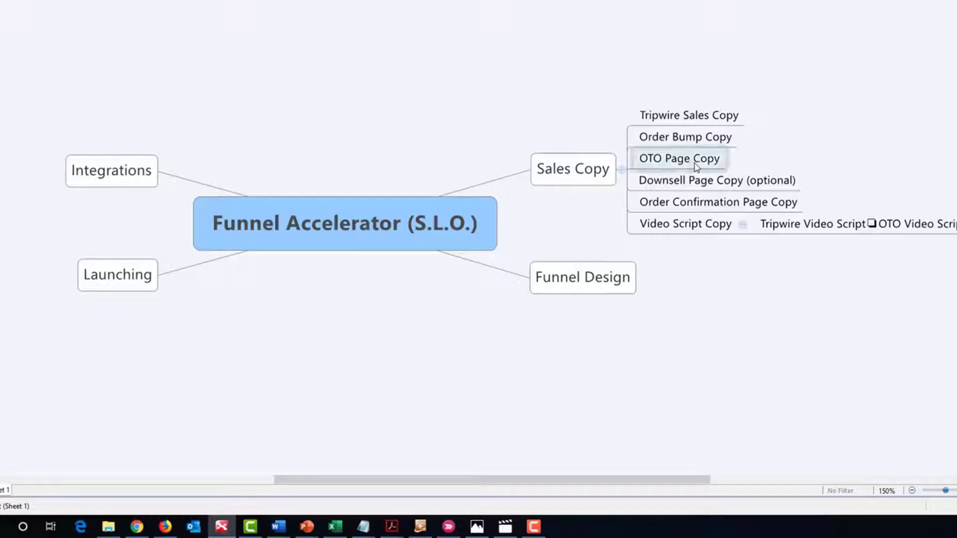
# - Go through the Tripwire Sales Copy, OTO Page Copy and optional Downsell Page Copy topics and select Order Confirmation Page Copy
pyautogui.click(717, 122)
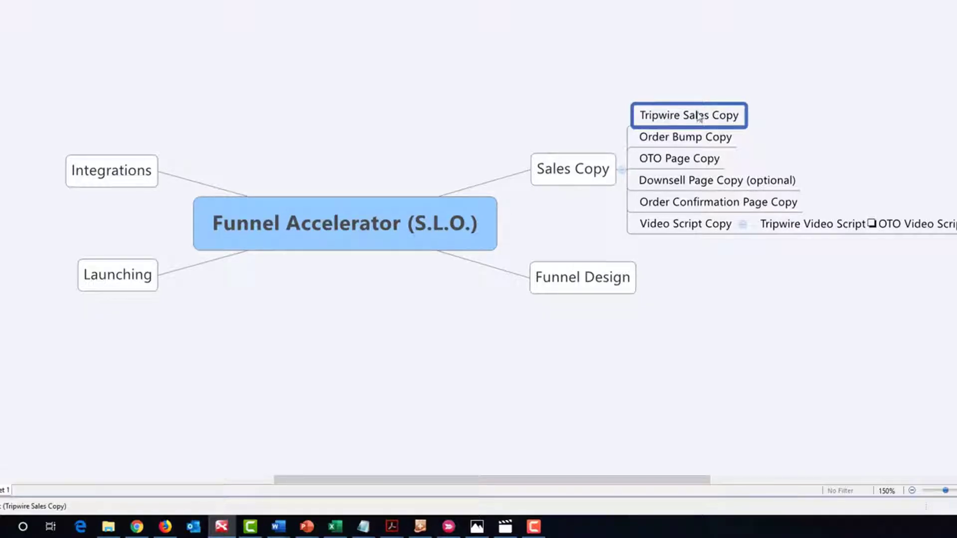
pyautogui.click(663, 159)
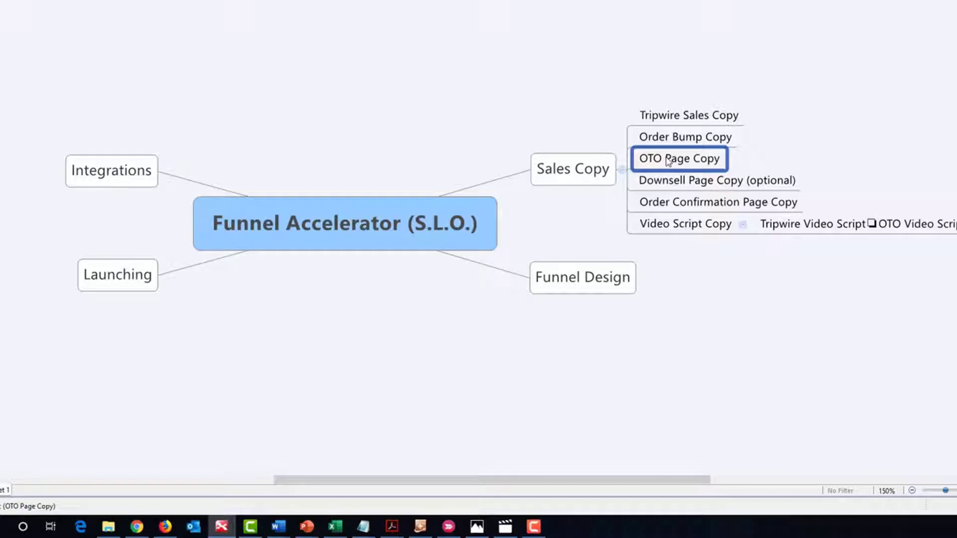
pyautogui.click(711, 182)
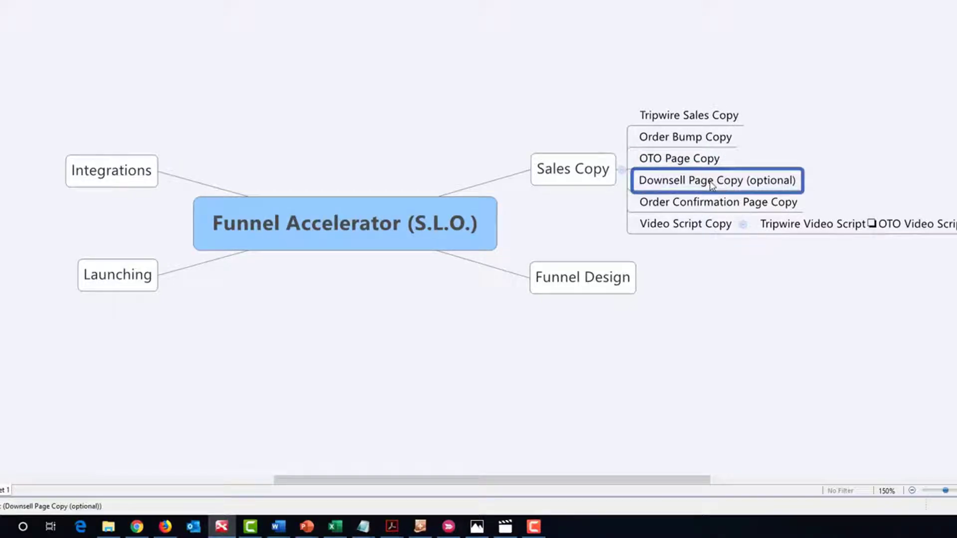
pyautogui.click(666, 166)
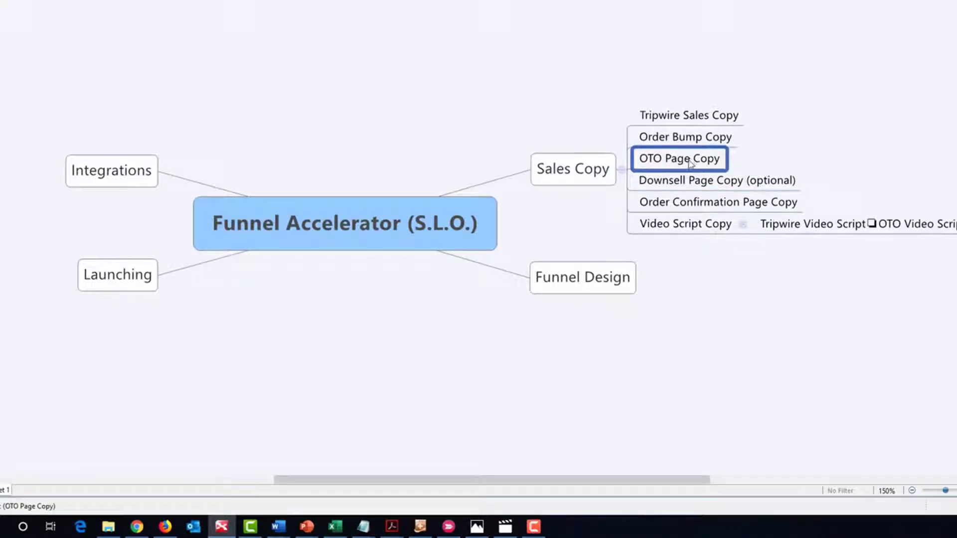
pyautogui.click(688, 181)
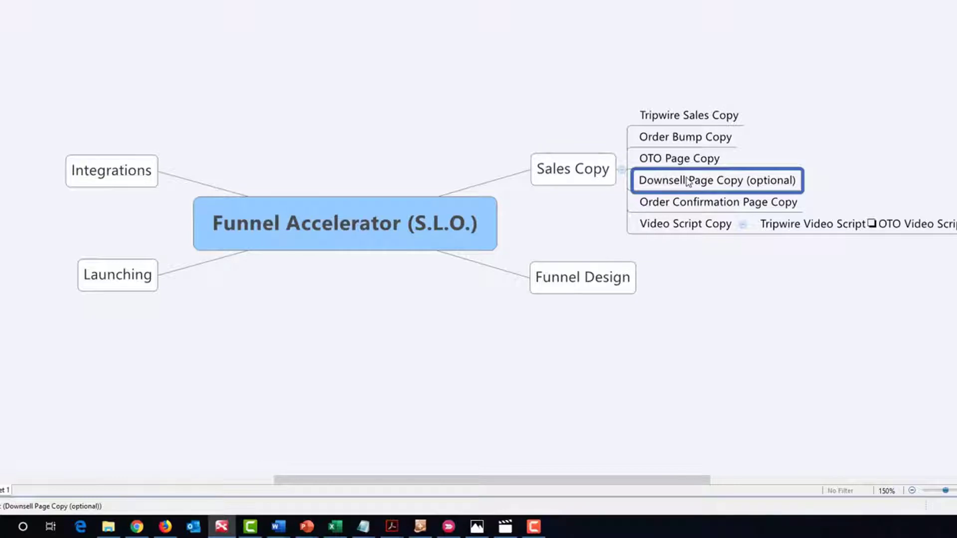
pyautogui.click(731, 206)
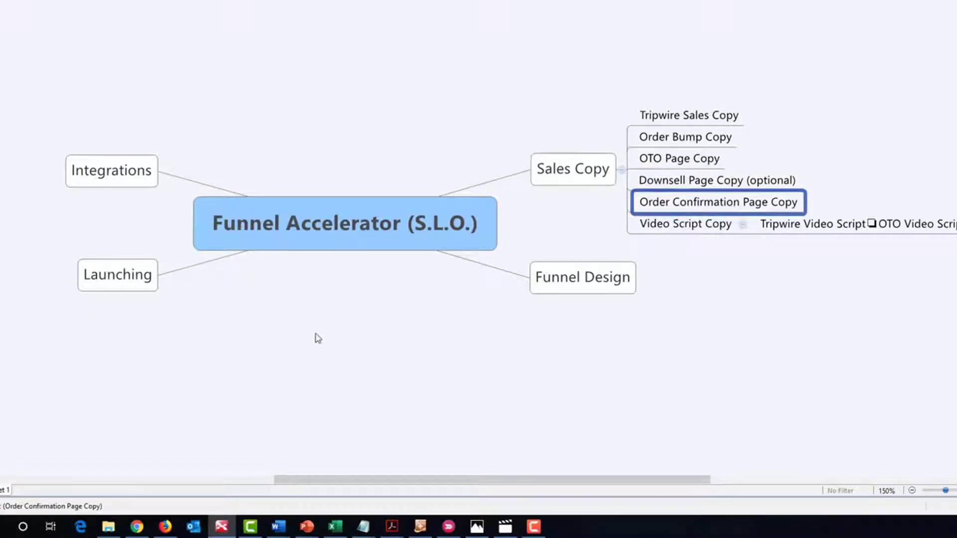
# - Switch to the Funnel Scripts dashboard and look over its main options and list of online scripts
pyautogui.click(145, 528)
pyautogui.click(140, 528)
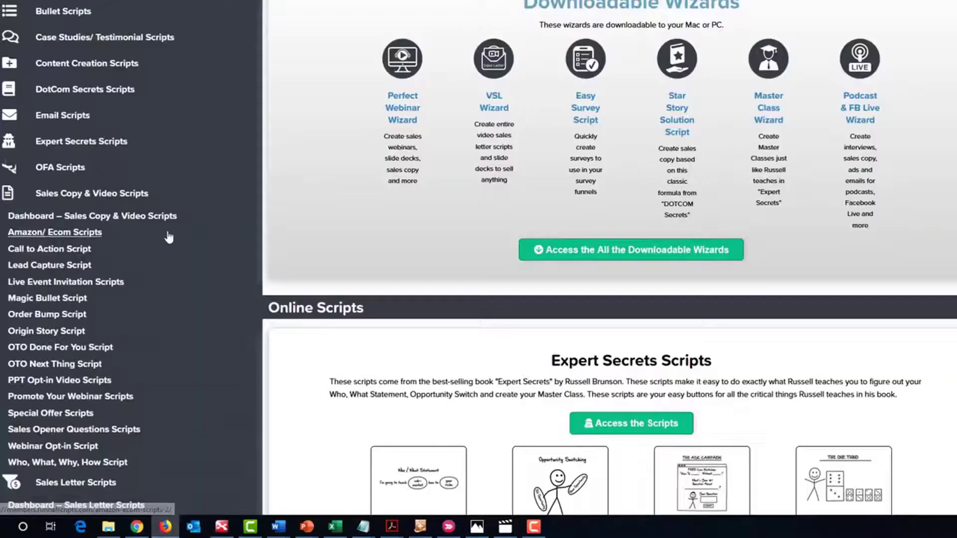
pyautogui.click(222, 528)
pyautogui.click(224, 530)
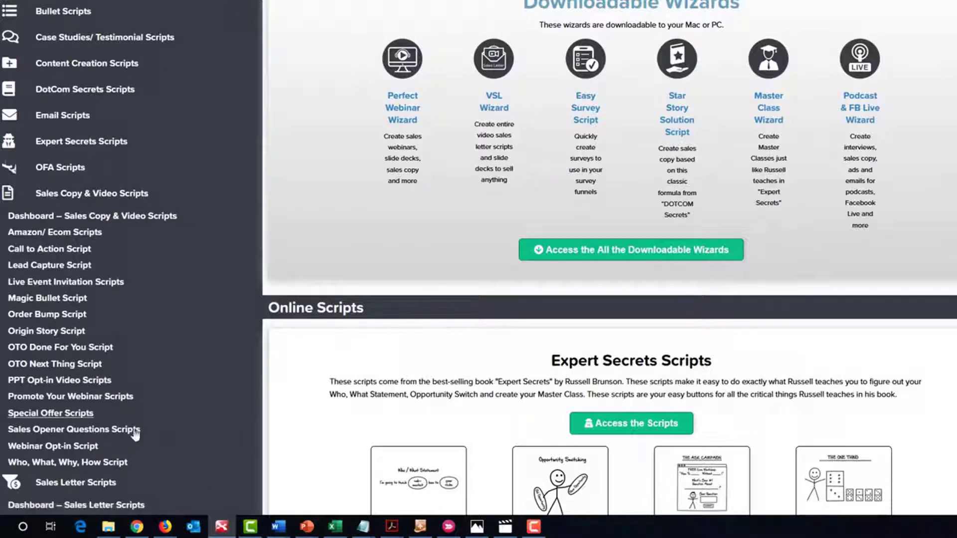
pyautogui.scroll(6, 175, 275)
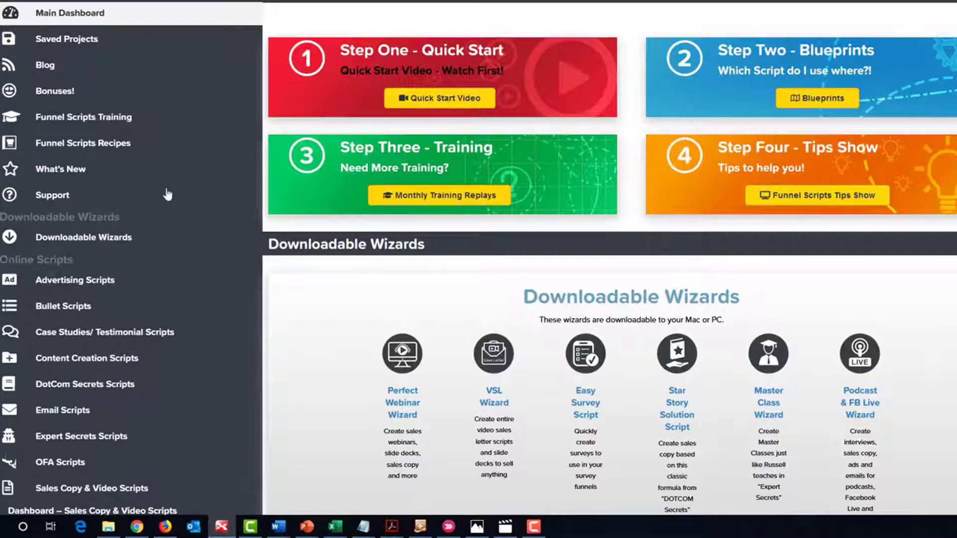
# - Return to the mind map, clear the topic selection and bring the Video Script Copy branch into view
pyautogui.click(222, 527)
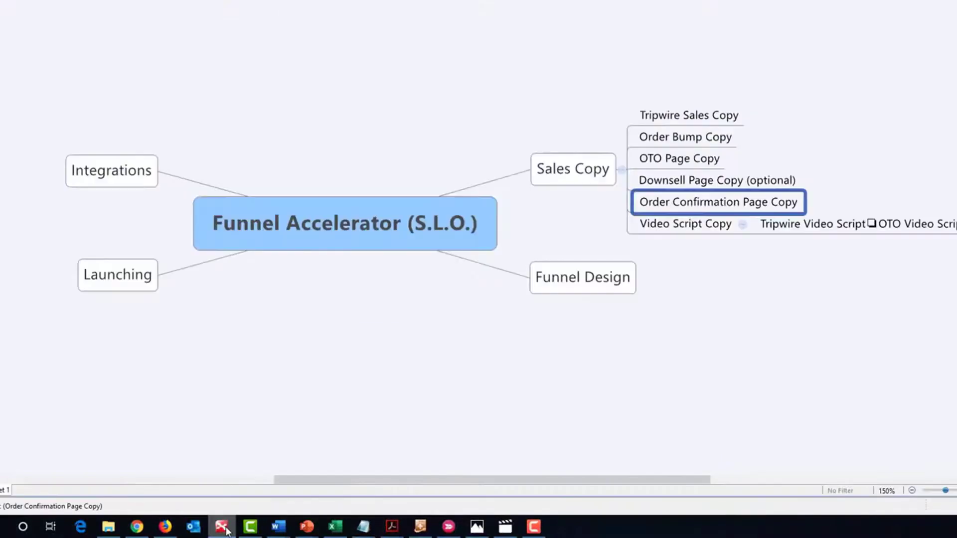
pyautogui.click(423, 393)
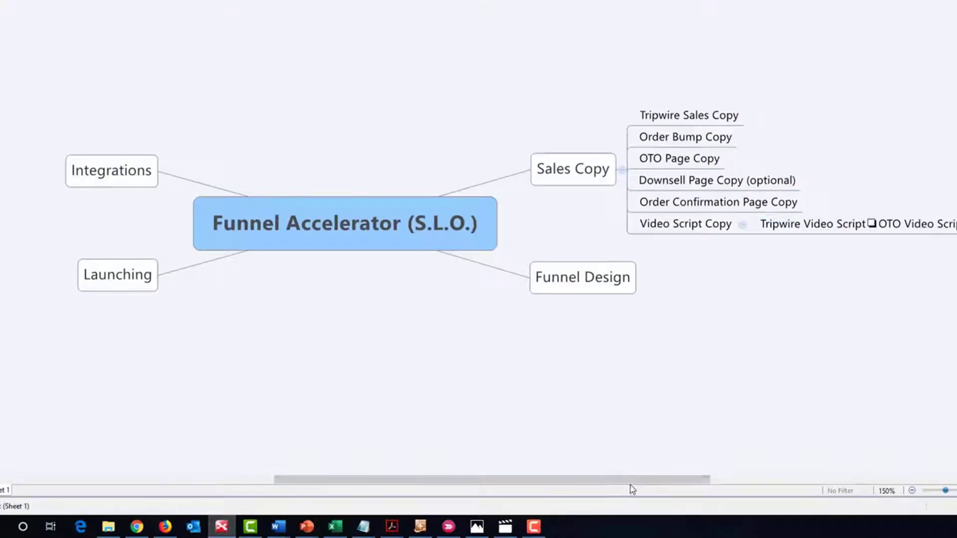
pyautogui.moveTo(632, 487); pyautogui.dragTo(754, 486)
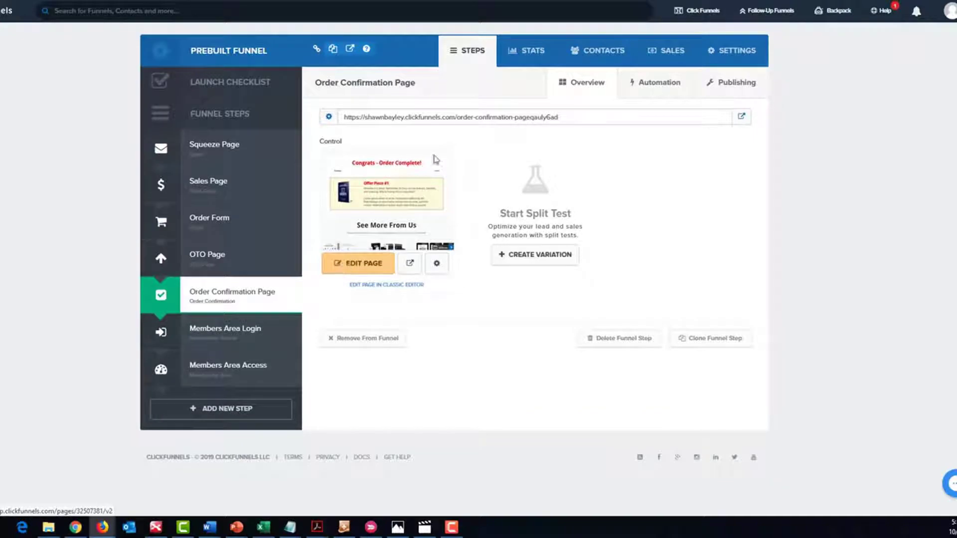
# - Open the prebuilt funnel's Order Confirmation Page in the ClickFunnels editor and duplicate the "Congrats - Order Complete!" headline
pyautogui.click(358, 263)
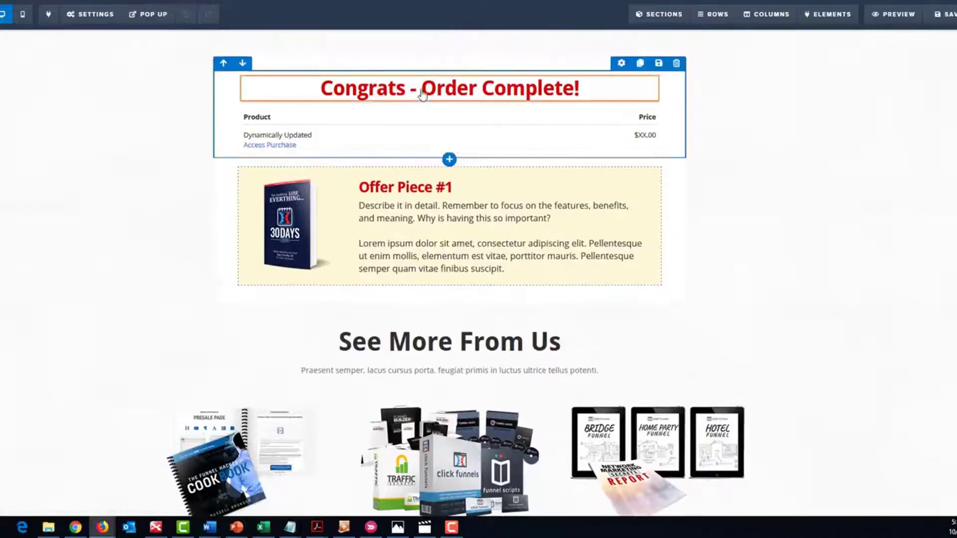
pyautogui.click(423, 95)
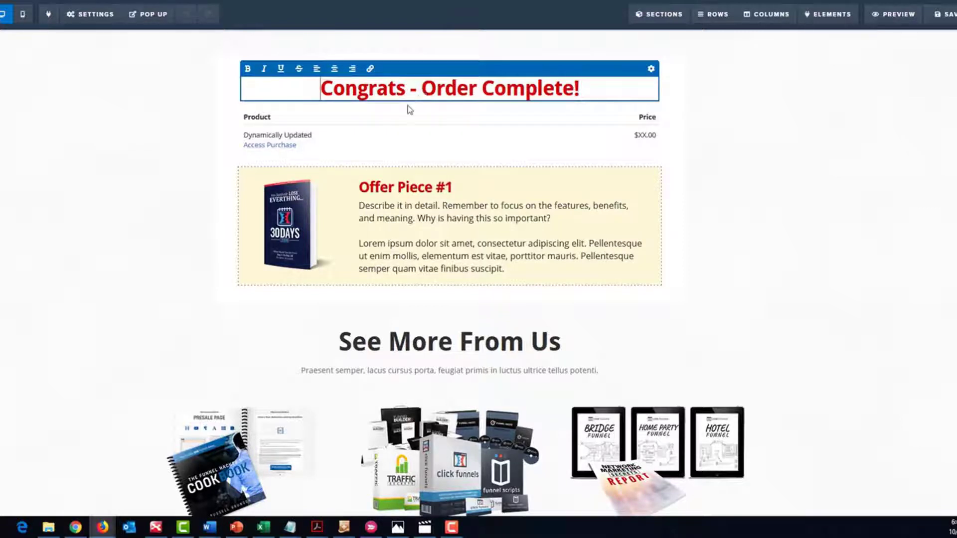
pyautogui.click(830, 118)
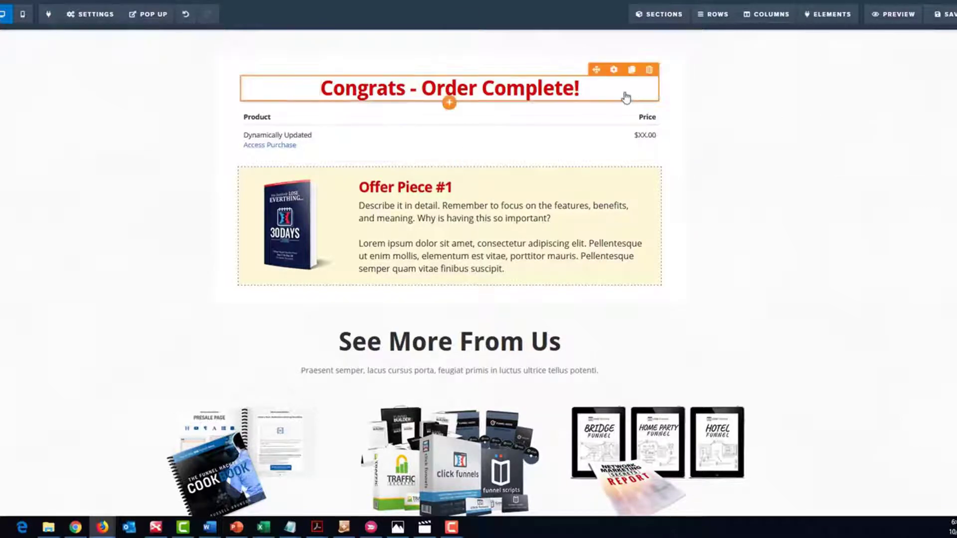
pyautogui.click(632, 70)
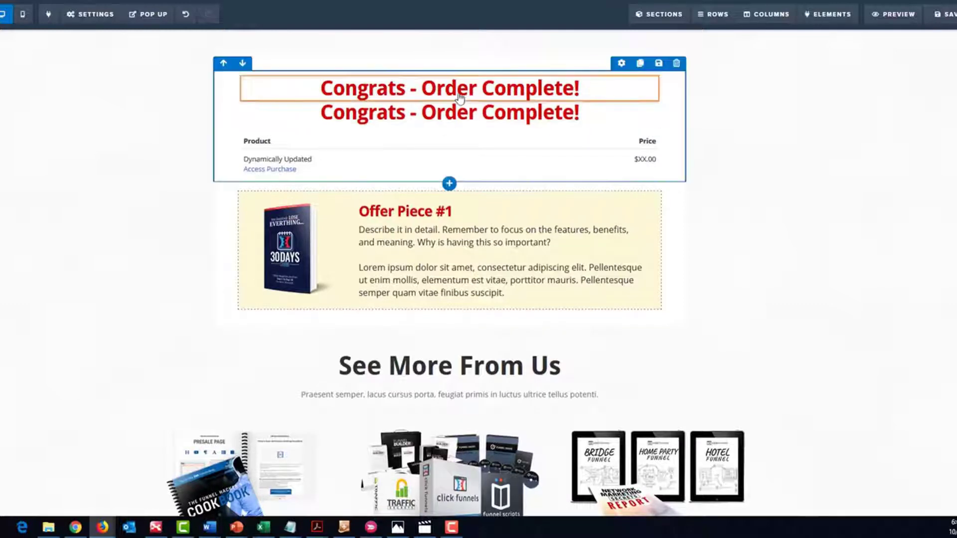
# - Replace the text of the duplicated headline on the order confirmation page with "Here's Your Stuff..."
pyautogui.tripleClick(524, 112)
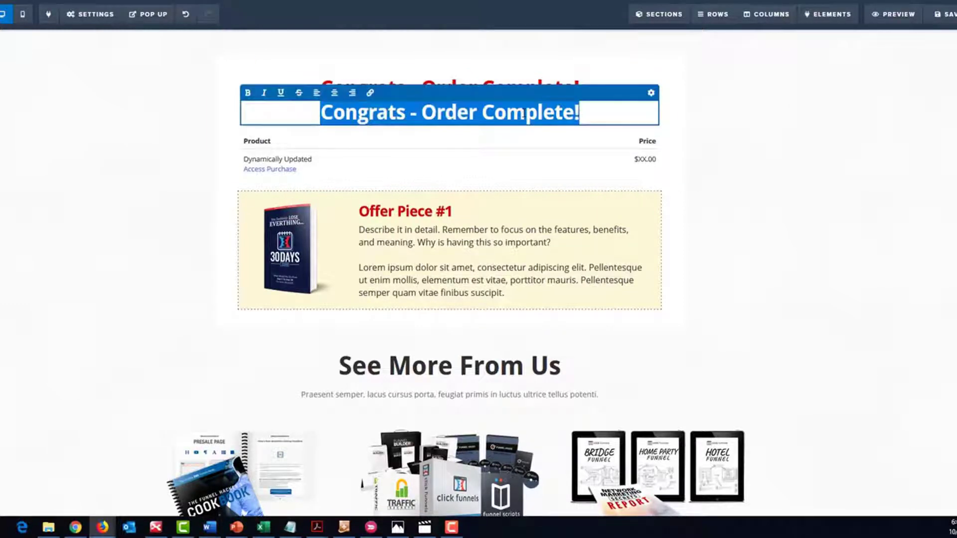
pyautogui.press('BackSpace')
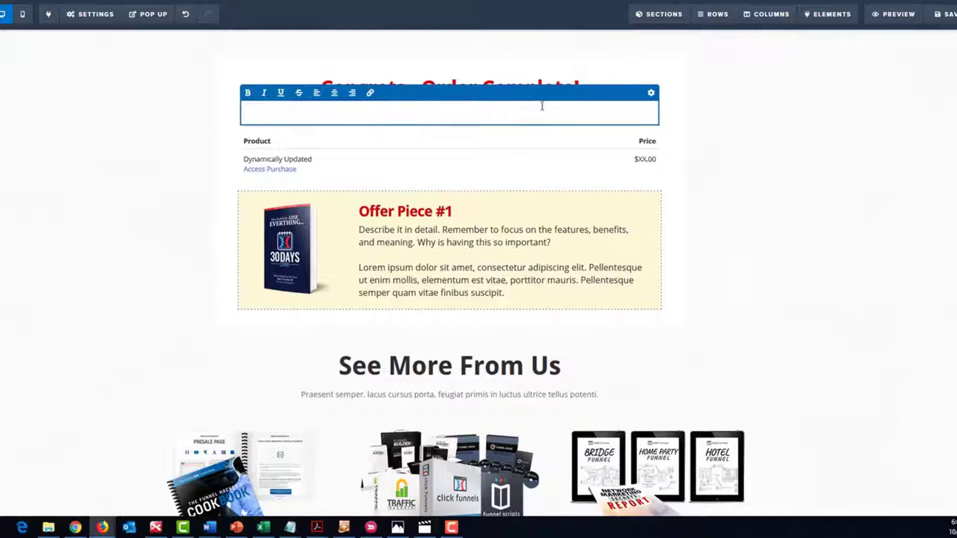
pyautogui.hotkey('ctrl', 'z')
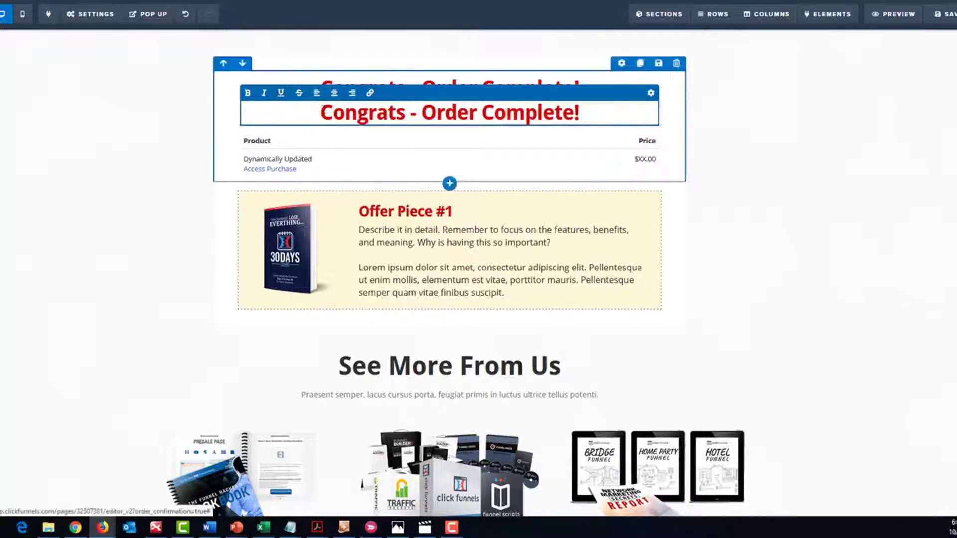
pyautogui.write("Here's ")
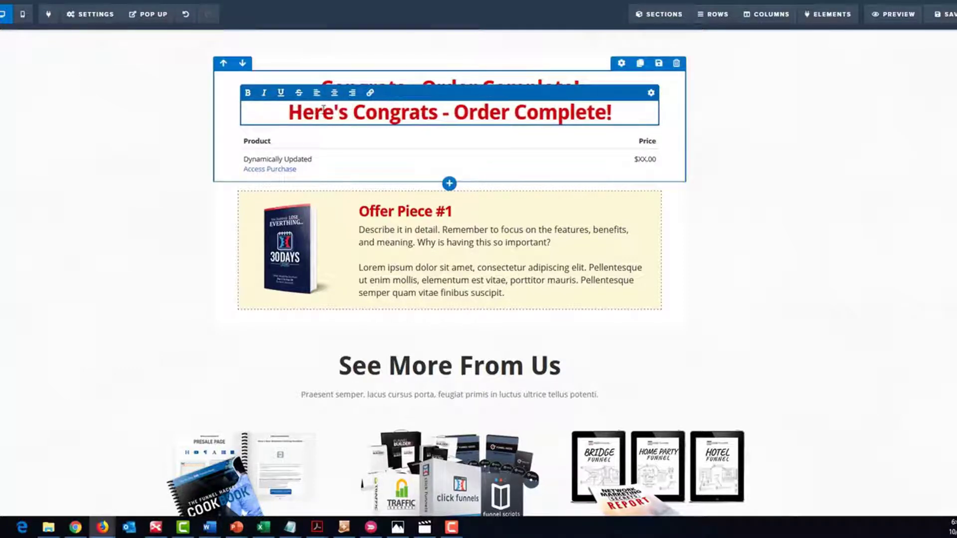
pyautogui.write('Your Stuff')
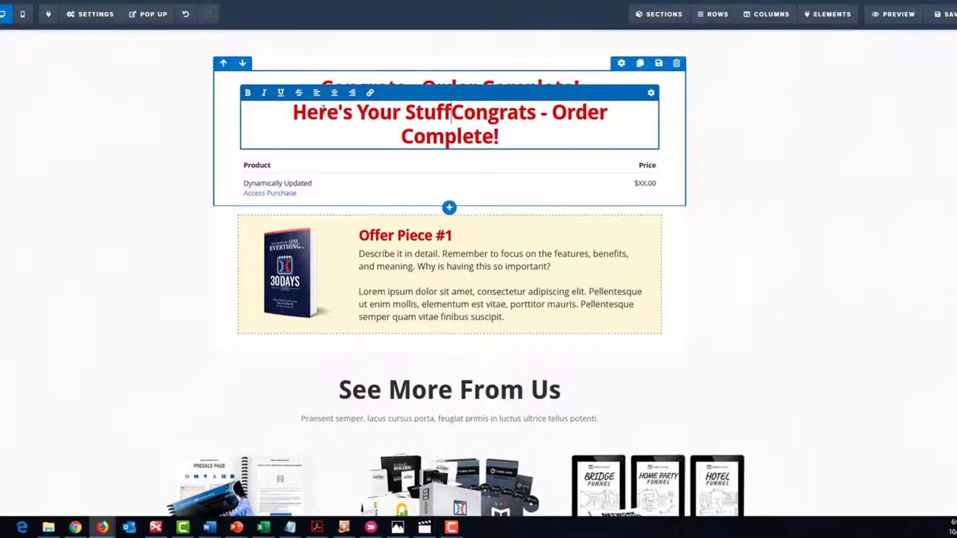
pyautogui.hotkey('shift', 'End')
pyautogui.press('Delete')
pyautogui.hotkey('shift', 'End')
pyautogui.press('Delete')
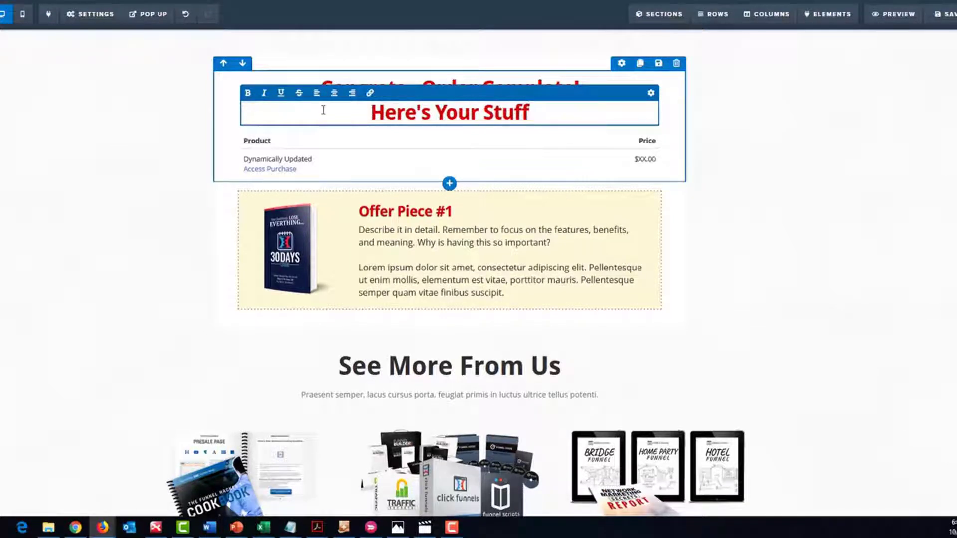
pyautogui.write('...')
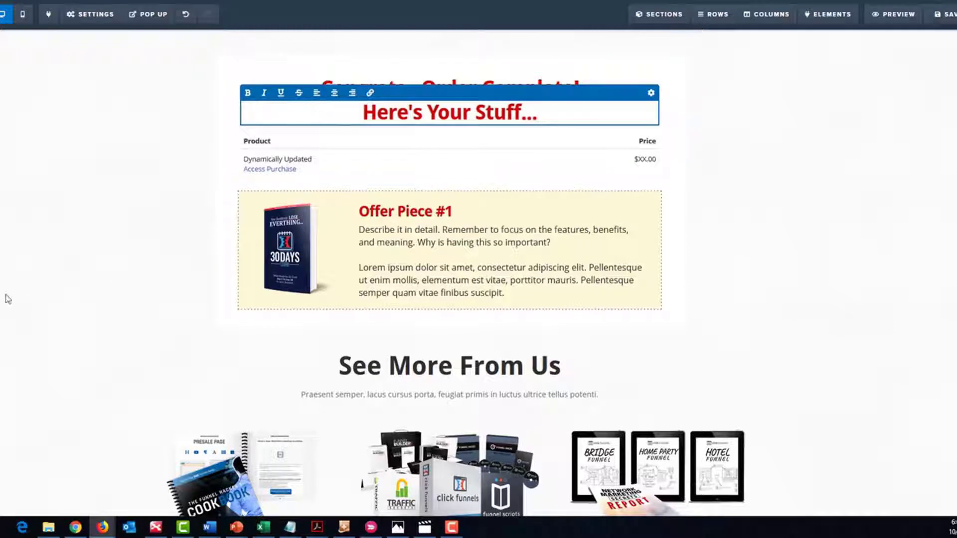
pyautogui.click(157, 224)
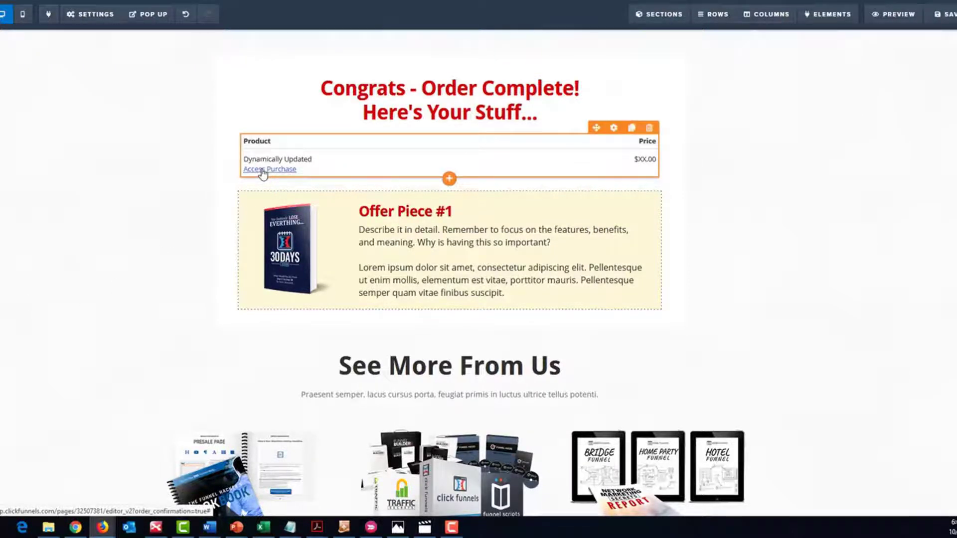
# - Look over the order confirmation page's product table, offer piece and extra offers, and leave the editor without saving
pyautogui.scroll(-3, 107, 271)
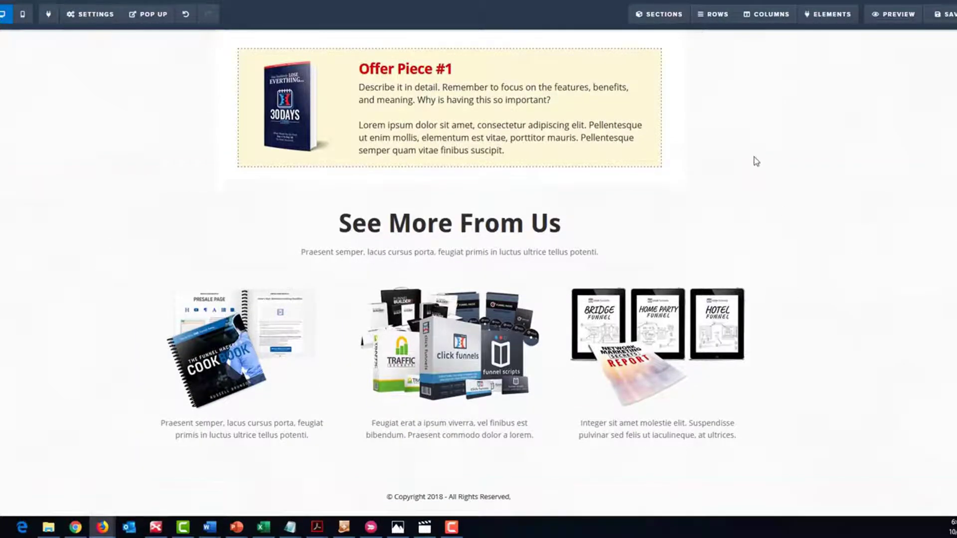
pyautogui.scroll(3, 414, 222)
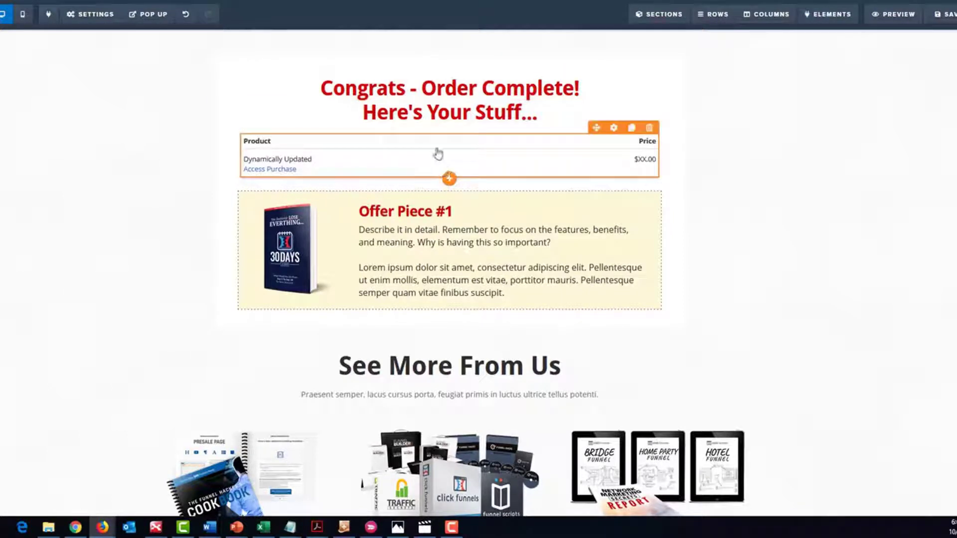
pyautogui.click(413, 120)
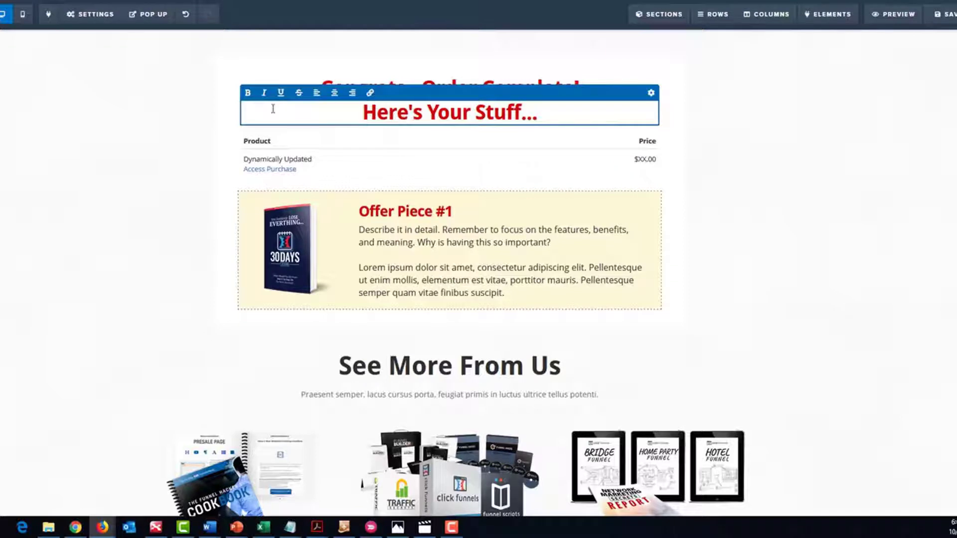
pyautogui.click(140, 205)
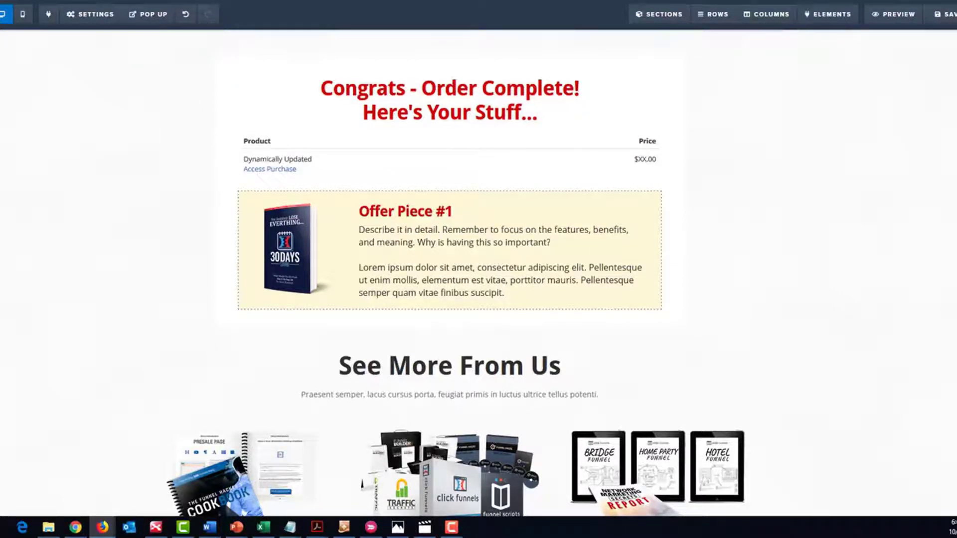
pyautogui.hotkey('alt', 'Left')
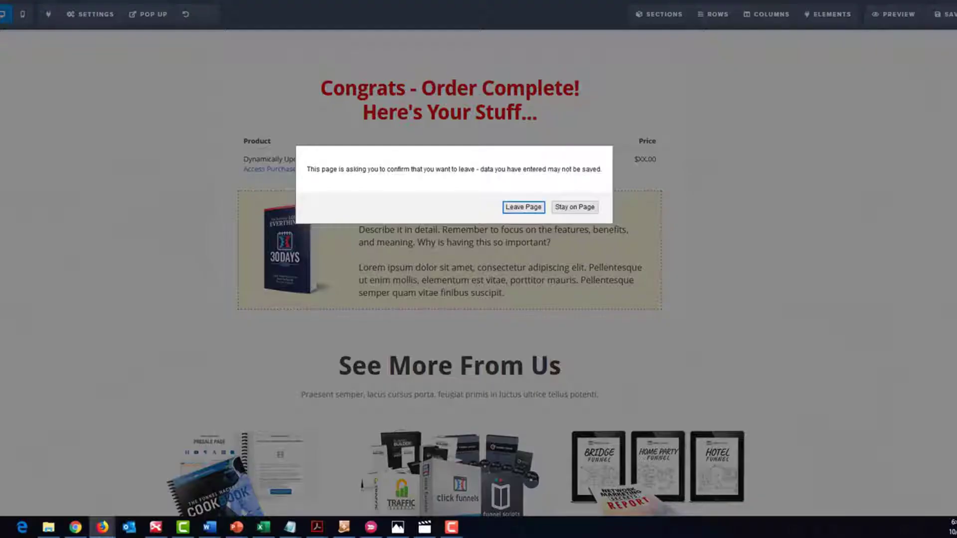
pyautogui.click(523, 207)
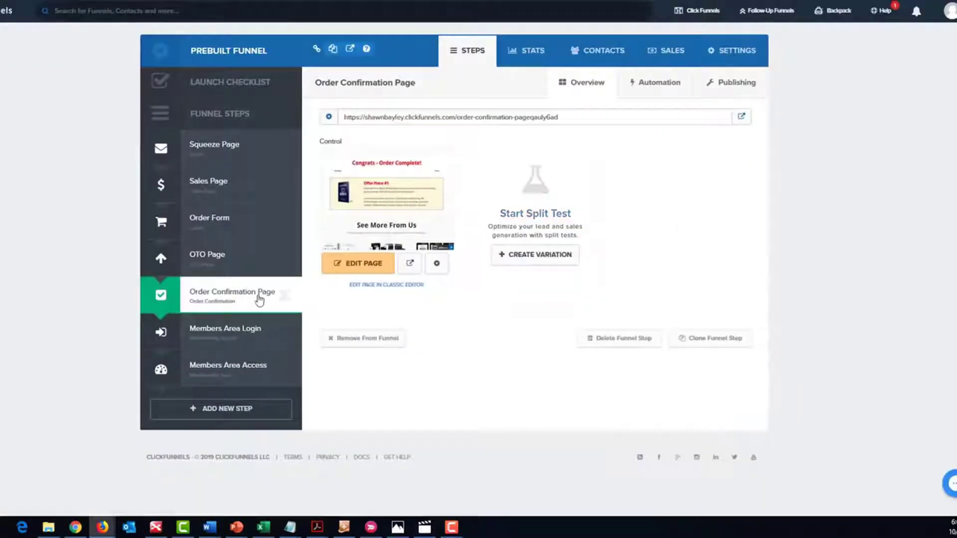
# - Switch to the mind map, close the pop-up window covering it and select the Funnel Design topic
pyautogui.click(155, 527)
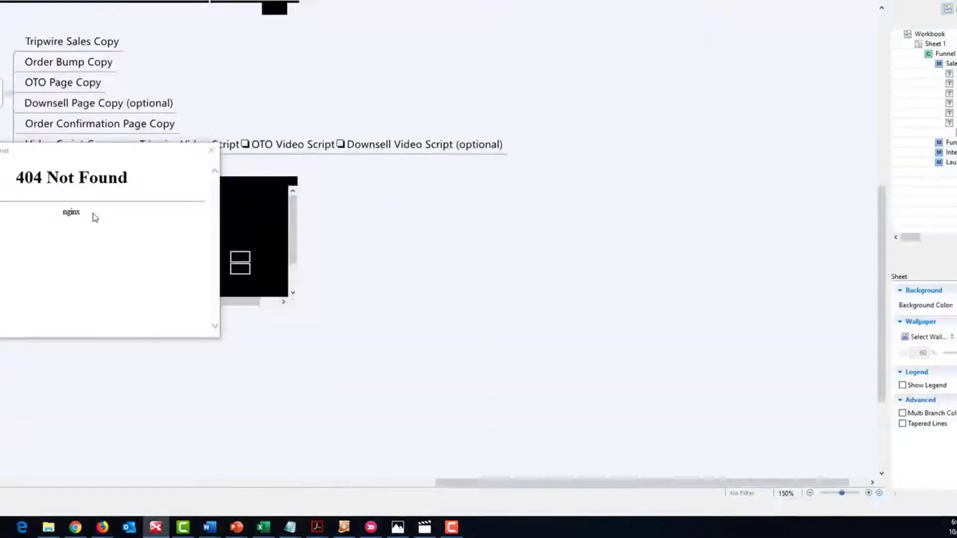
pyautogui.click(211, 150)
pyautogui.click(316, 282)
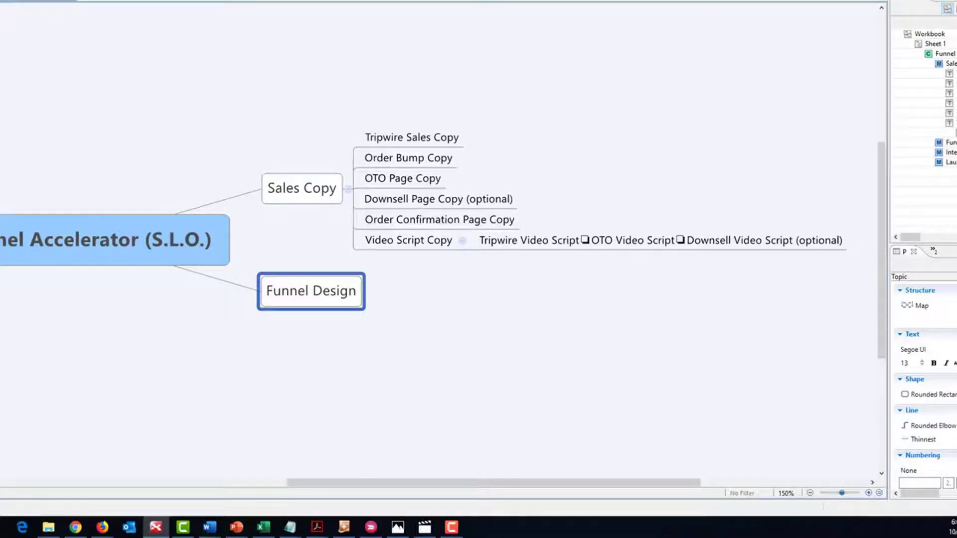
# - Switch back to the prebuilt funnel in ClickFunnels and view its OTO Page step
pyautogui.click(101, 526)
pyautogui.click(160, 484)
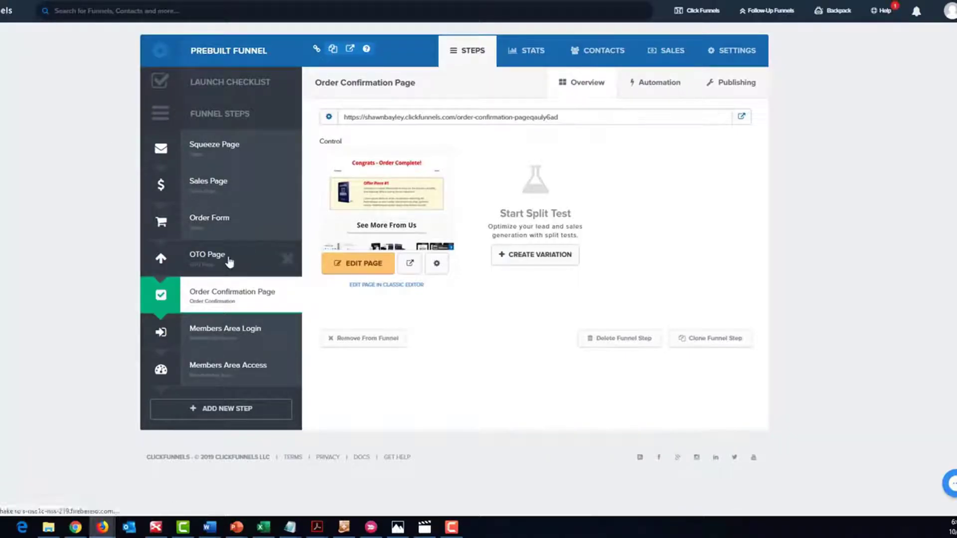
pyautogui.click(227, 262)
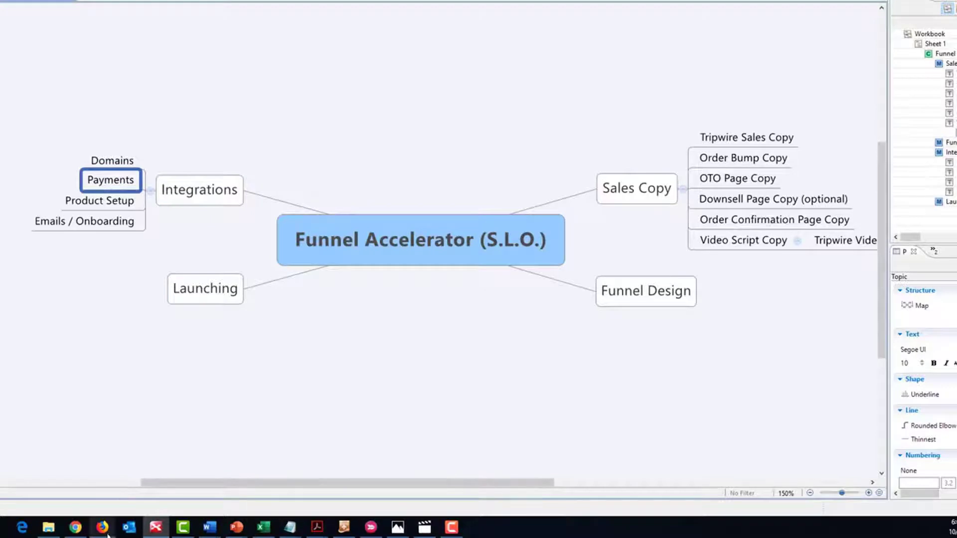
# - Switch to ClickFunnels and view the Integrations and Payment Gateways pages of the account settings
pyautogui.moveTo(102, 528)
pyautogui.click(50, 474)
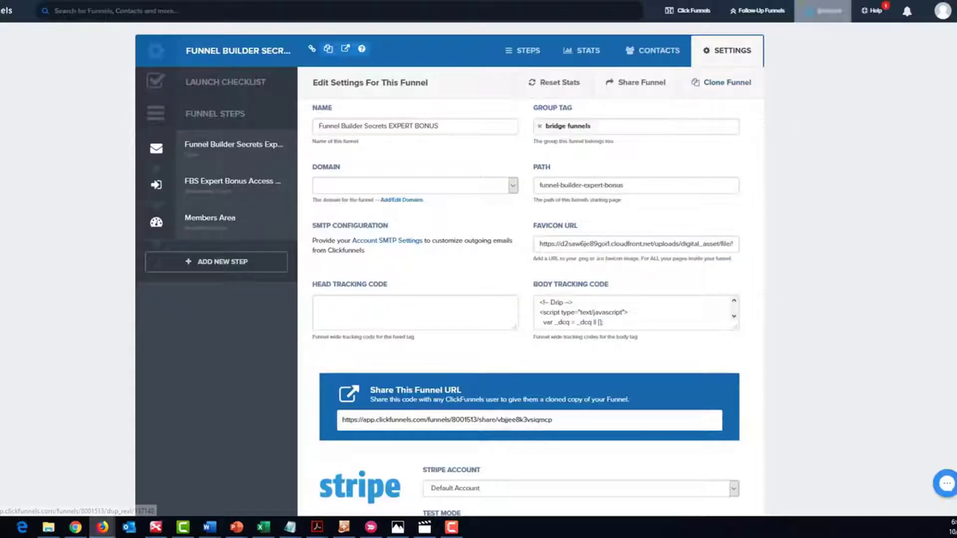
pyautogui.click(943, 10)
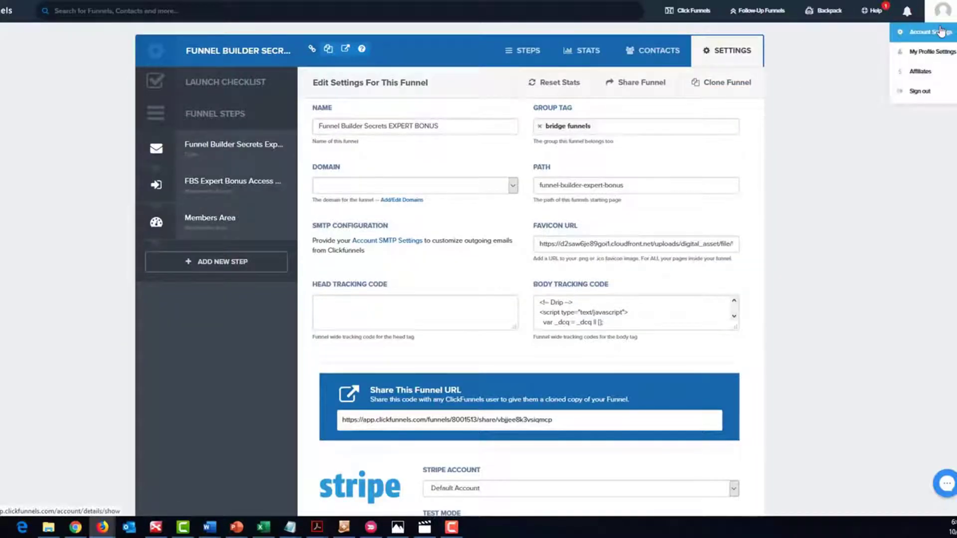
pyautogui.click(941, 31)
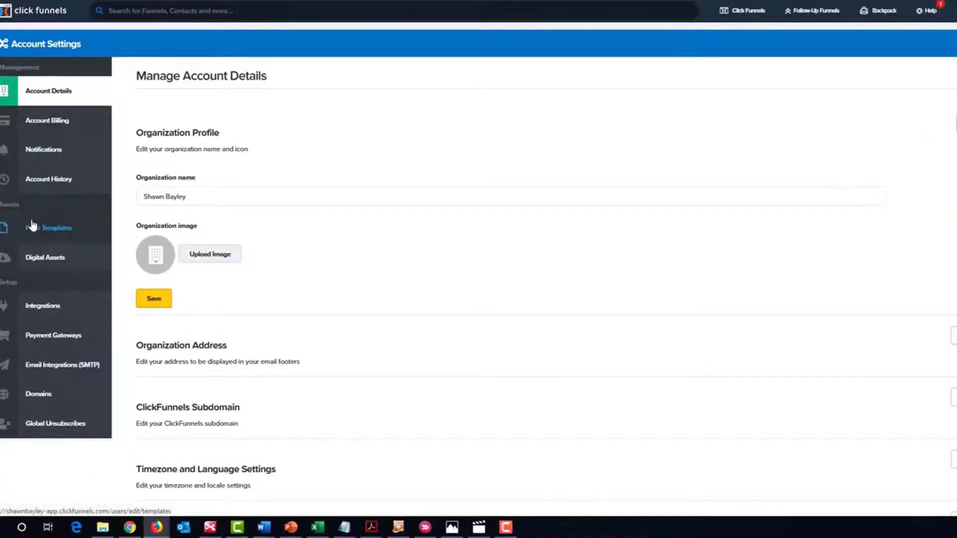
pyautogui.click(33, 303)
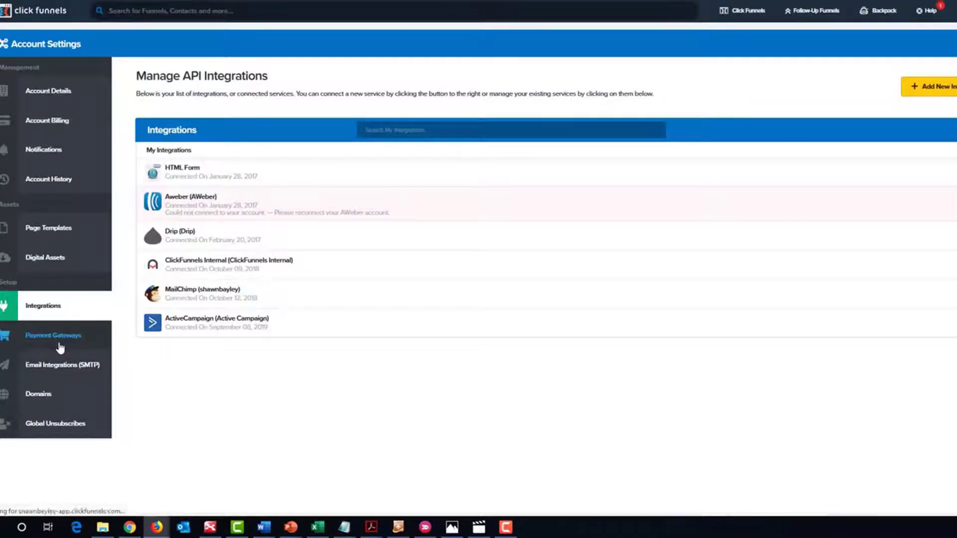
pyautogui.click(59, 347)
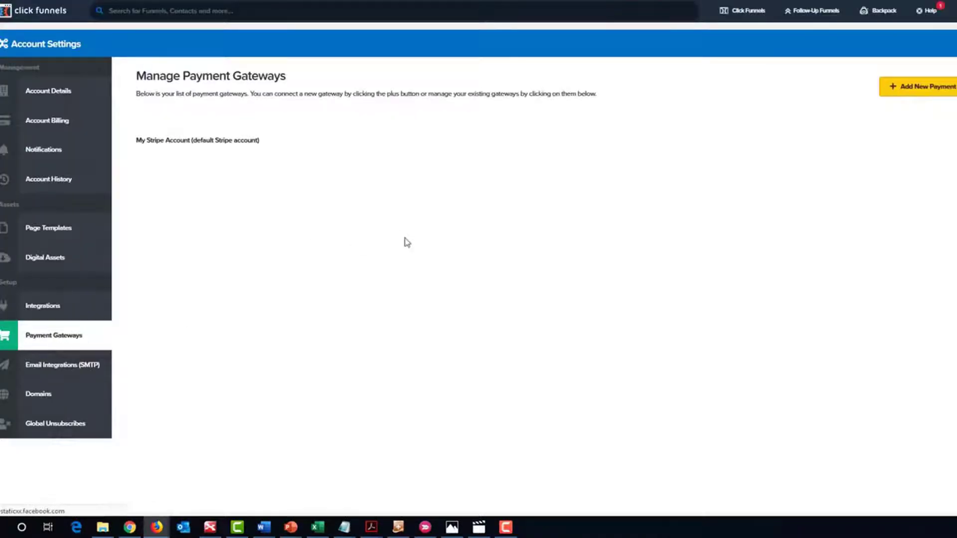
# - Open the list for adding a new payment gateway, dismiss the introductory video and look over the available gateways
pyautogui.click(920, 88)
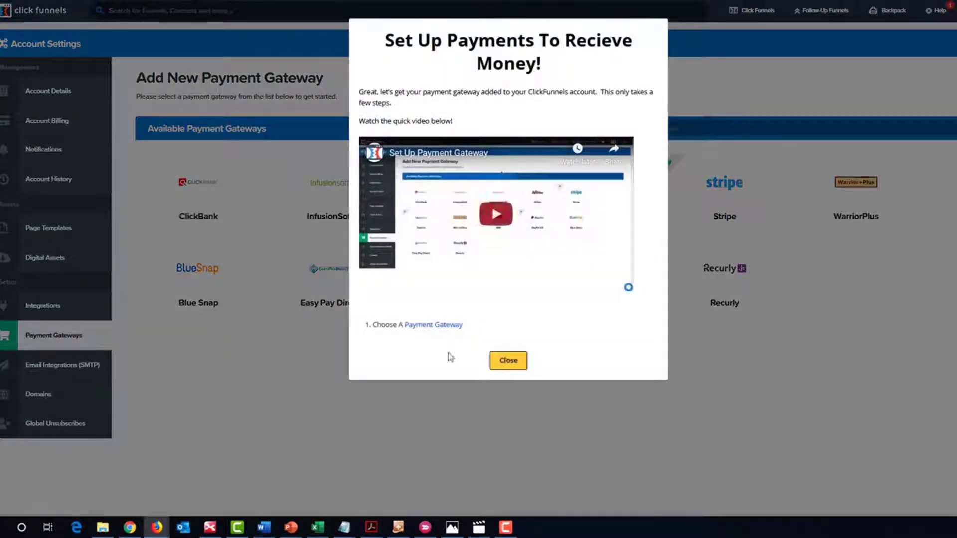
pyautogui.click(513, 360)
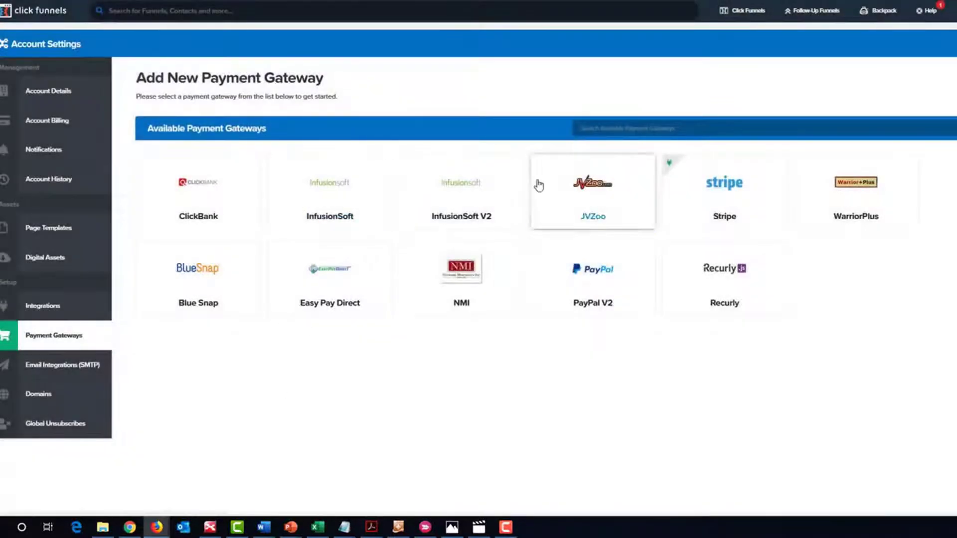
pyautogui.click(542, 293)
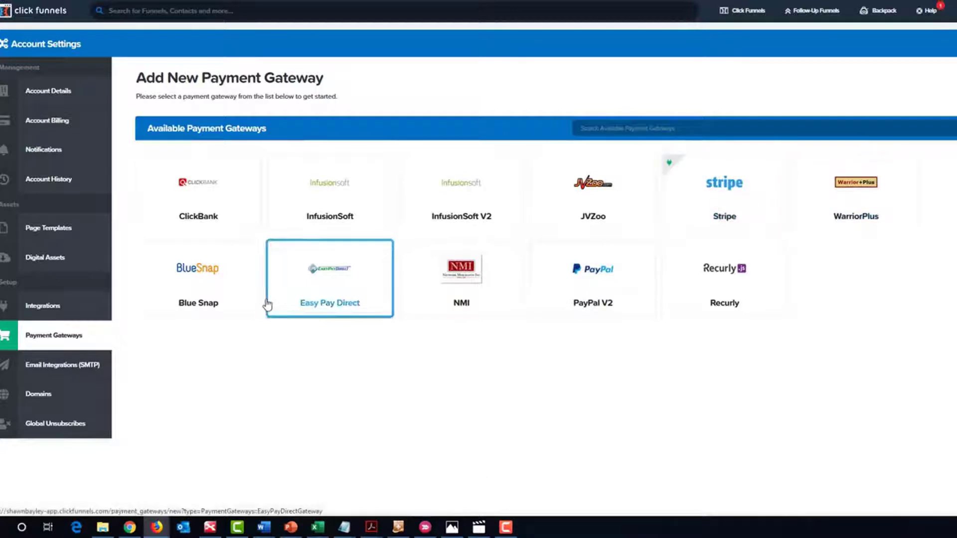
# - Return to the mind map and select the Product Setup topic under Integrations
pyautogui.click(212, 527)
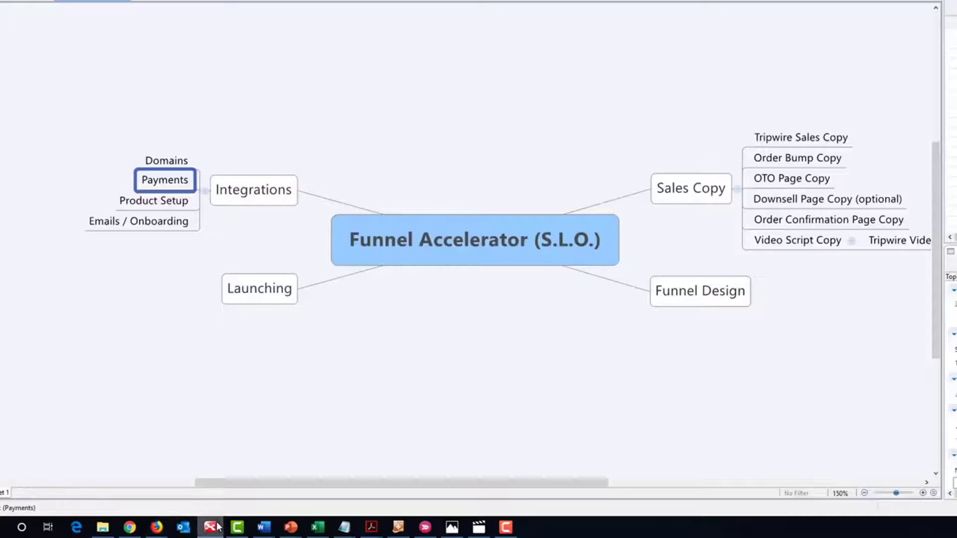
pyautogui.click(135, 301)
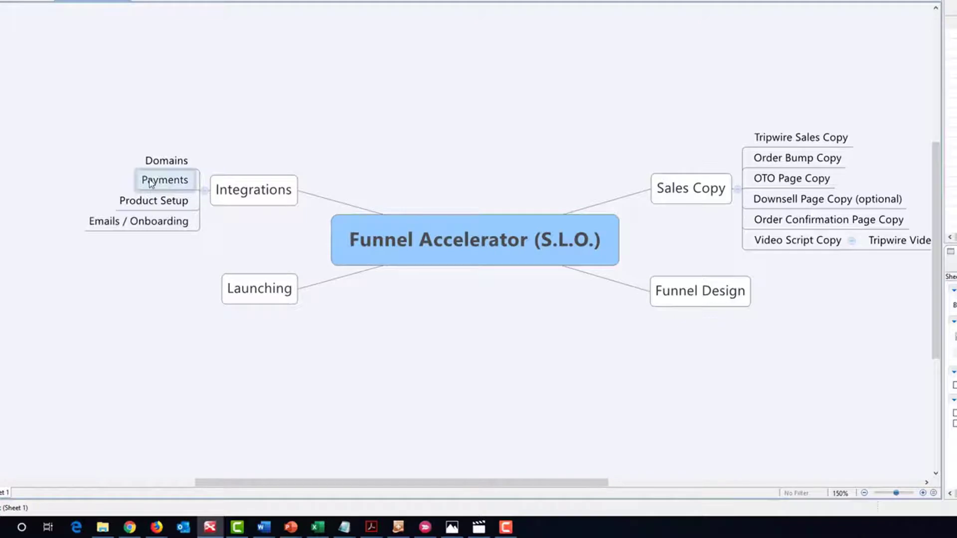
pyautogui.click(164, 209)
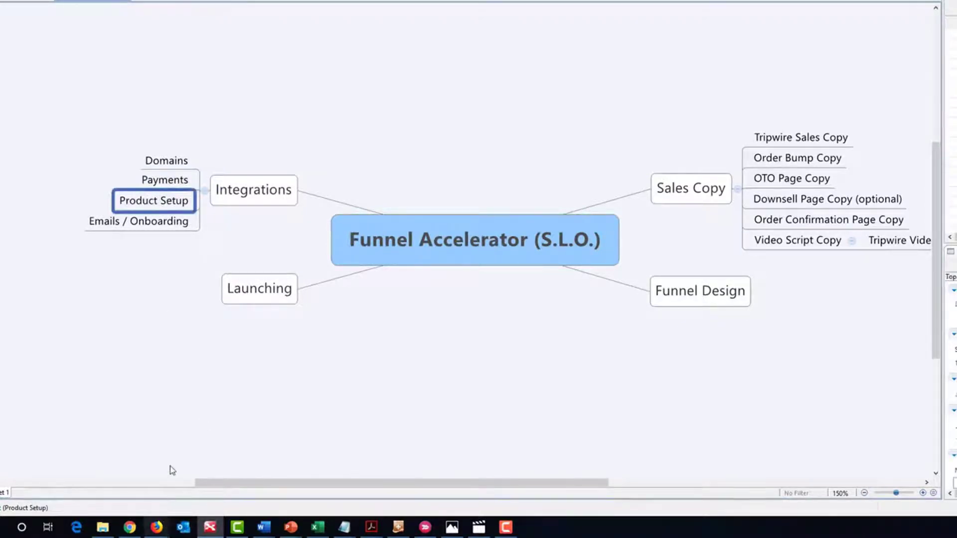
# - Switch to ClickFunnels, open the products of the prebuilt funnel's Order Form step and start adding a product
pyautogui.moveTo(156, 527)
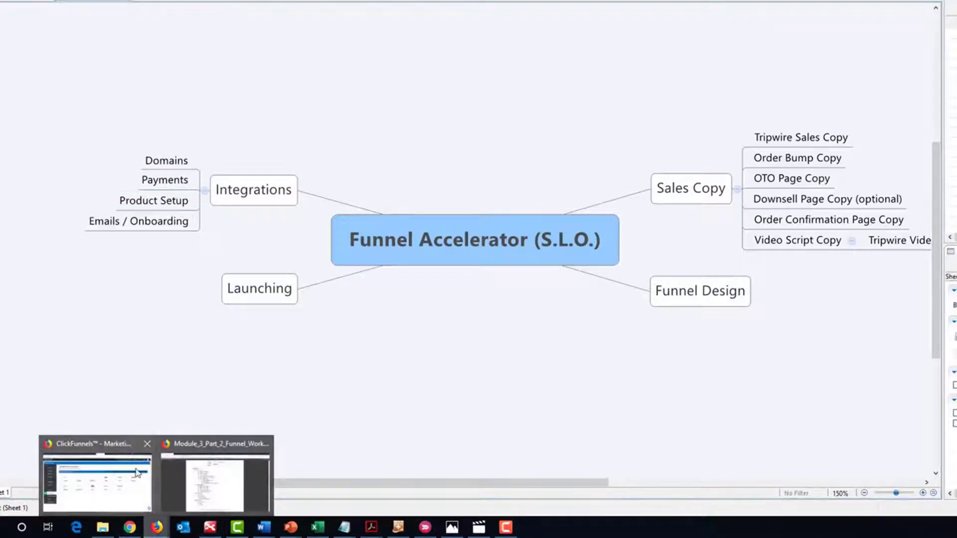
pyautogui.click(97, 476)
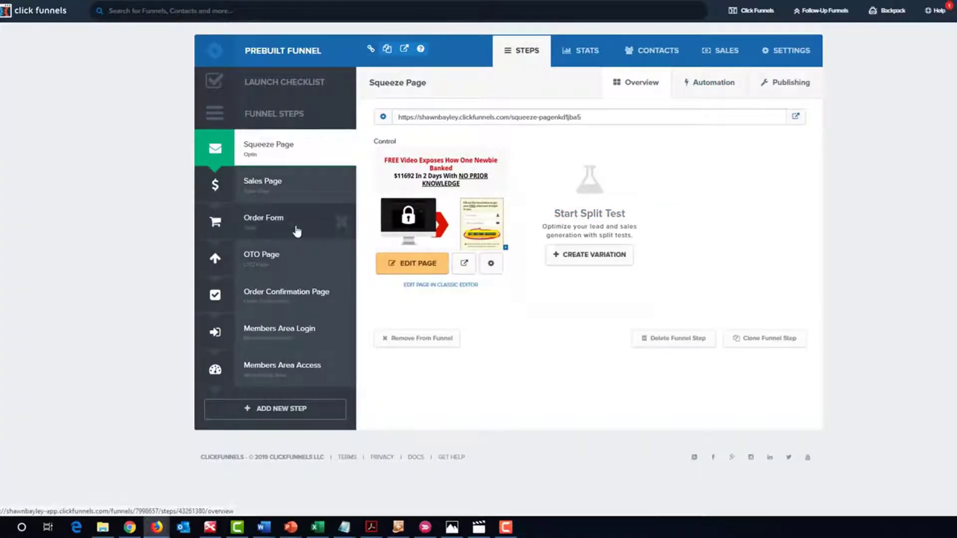
pyautogui.click(296, 231)
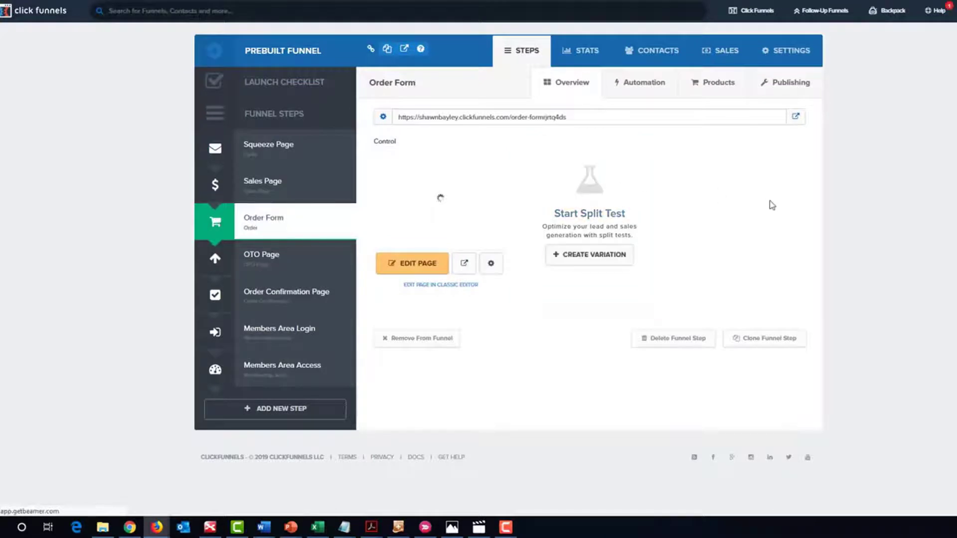
pyautogui.click(718, 83)
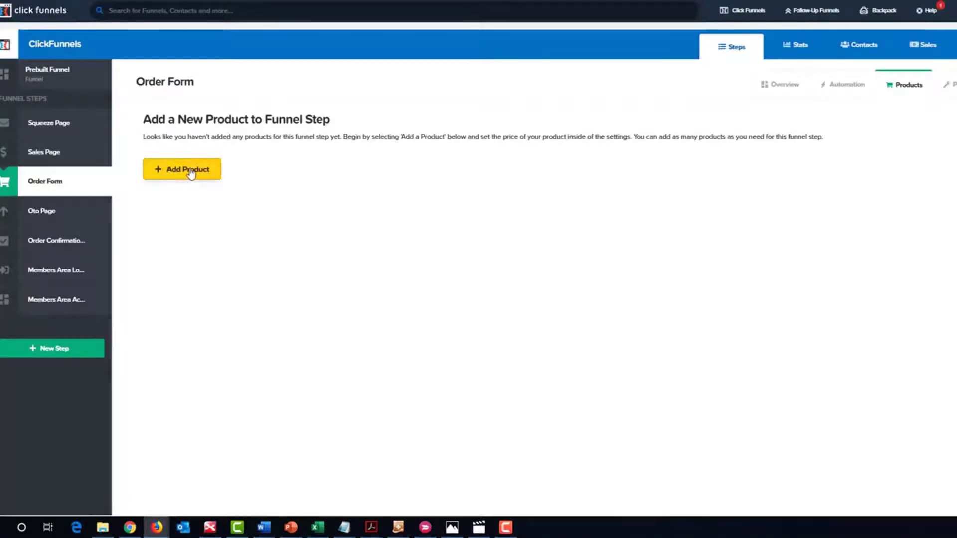
pyautogui.click(191, 173)
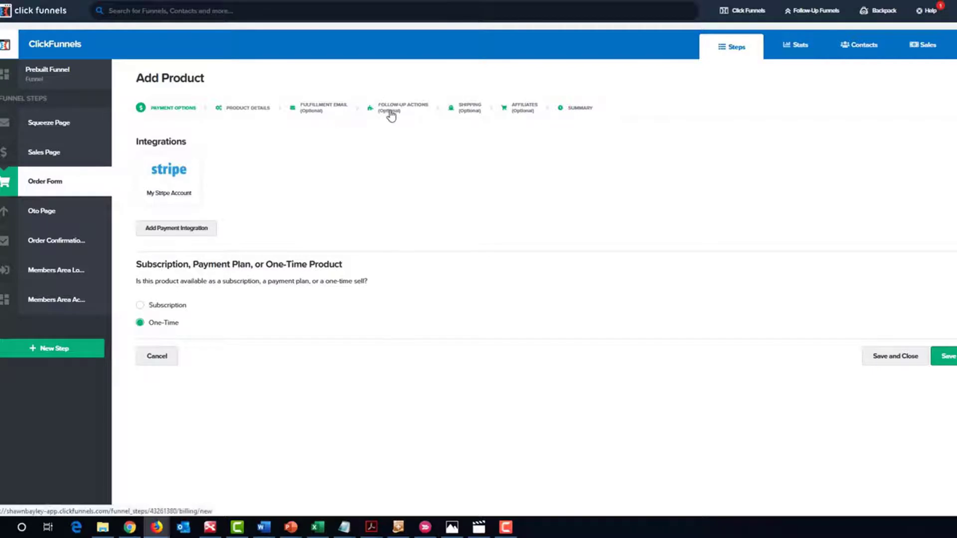
pyautogui.moveTo(954, 11)
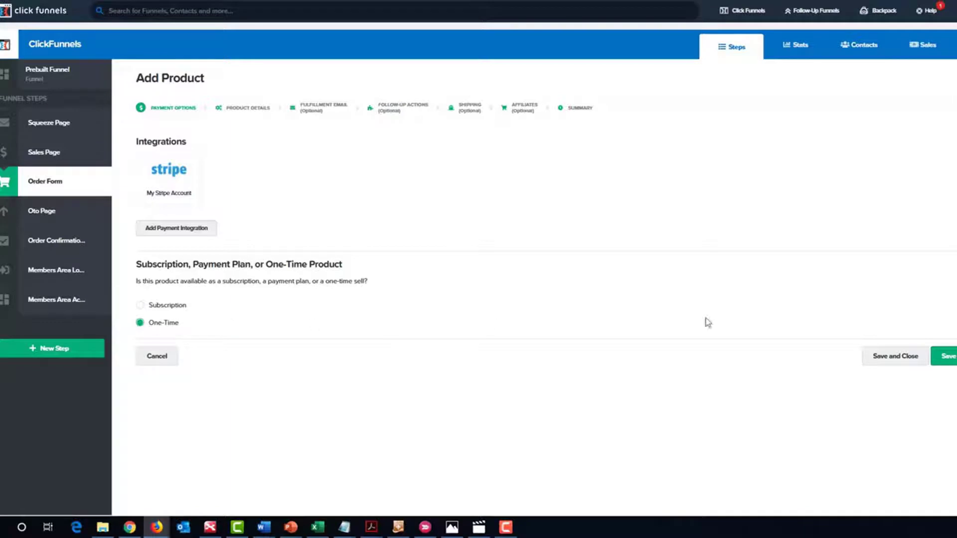
# - Choose the My Stripe Account payment integration for the one-time product and save the payment options
pyautogui.click(944, 359)
pyautogui.click(168, 185)
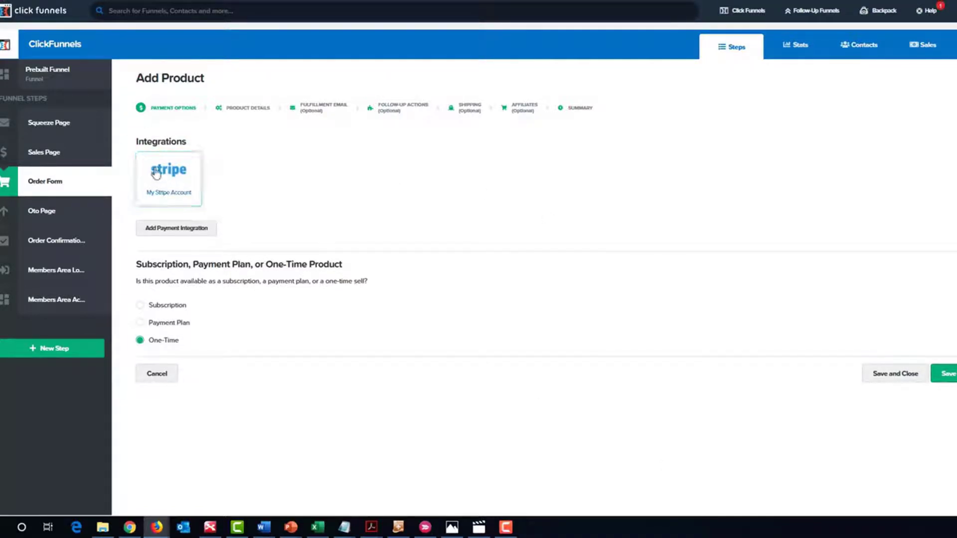
pyautogui.click(944, 375)
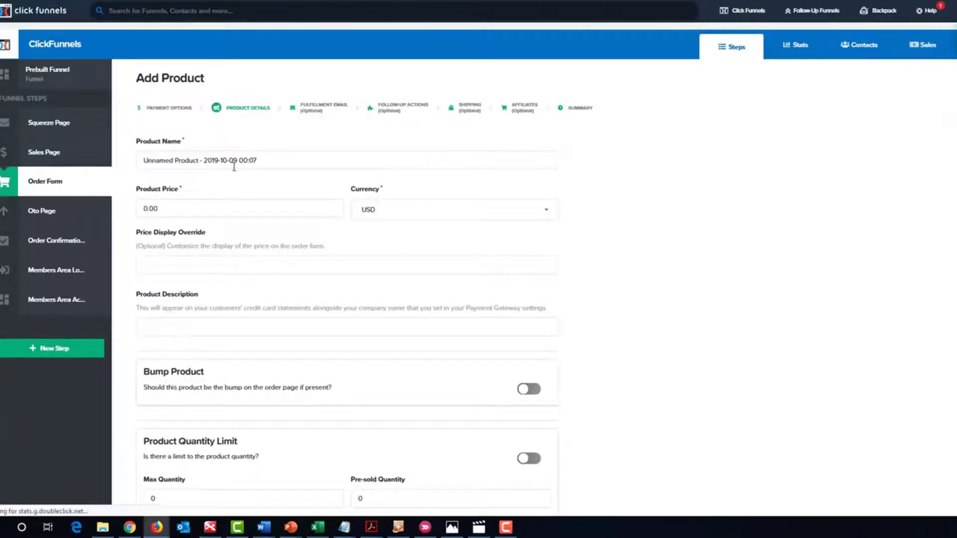
# - Name the product "Cool Name" and set its price to 2997
pyautogui.tripleClick(233, 162)
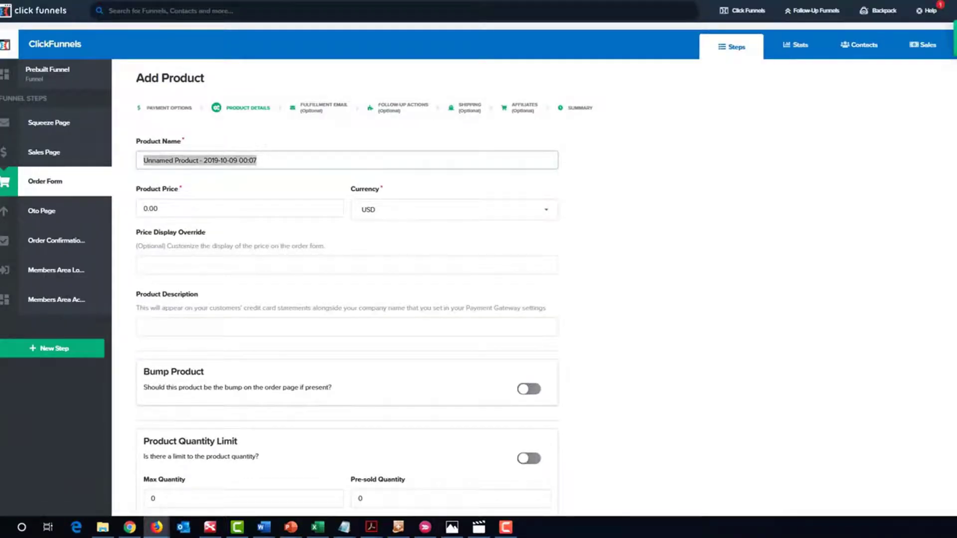
pyautogui.write('Cool Name')
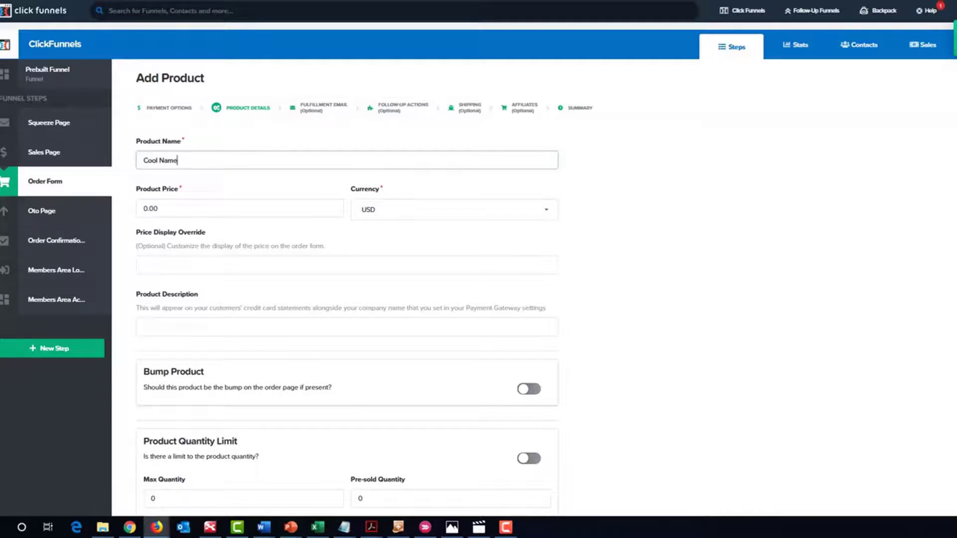
pyautogui.click(241, 210)
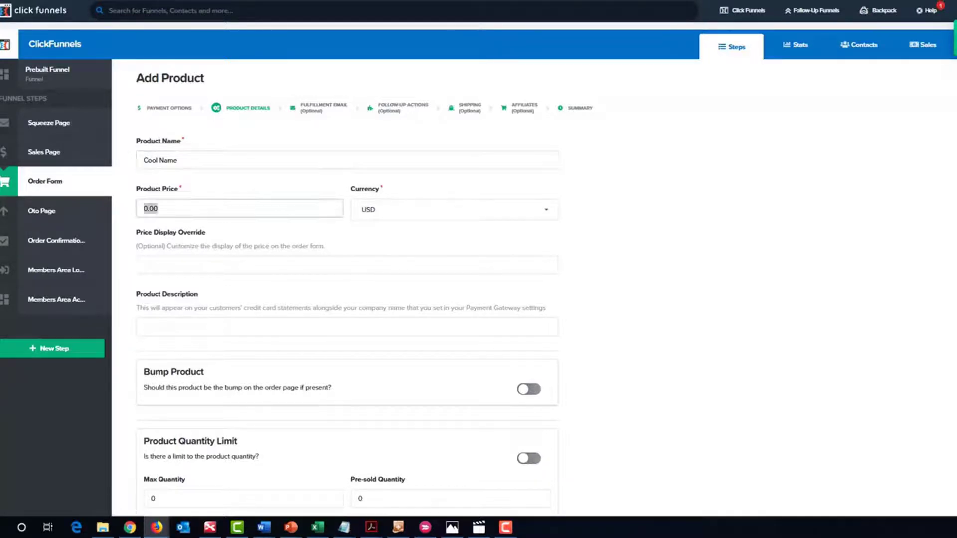
pyautogui.write('2997')
# - Leave the price display override empty and enter "CoolName" as the product description
pyautogui.click(268, 264)
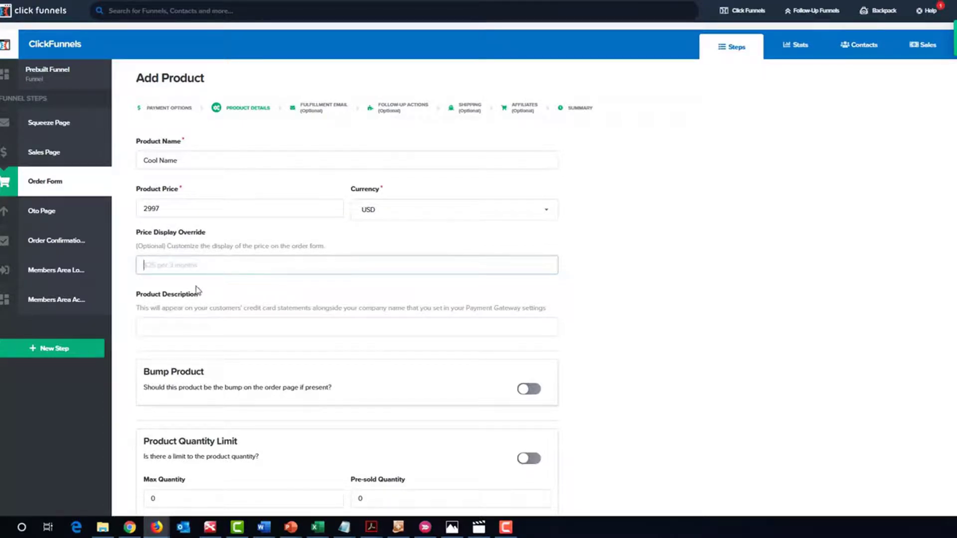
pyautogui.click(179, 329)
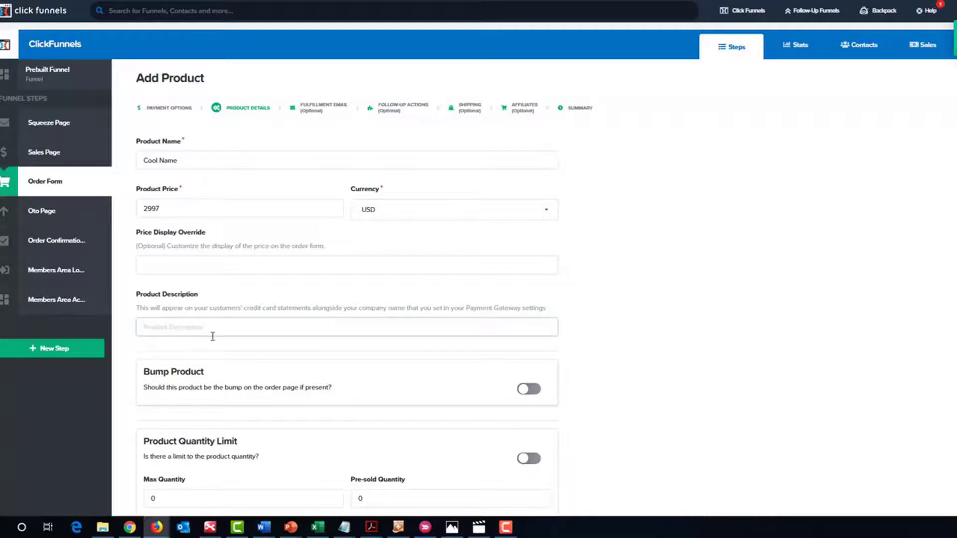
pyautogui.write('Col')
pyautogui.write('ool')
pyautogui.write('Name')
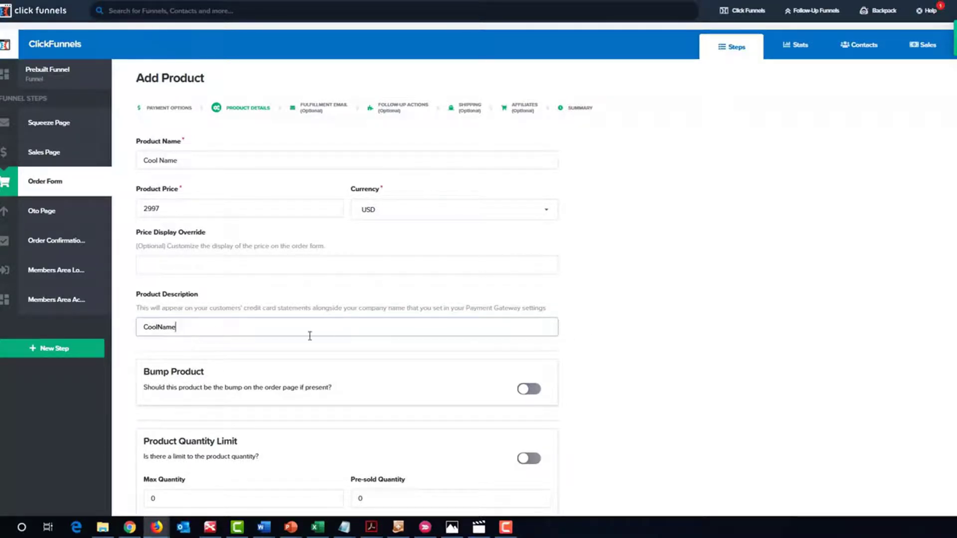
# - Review the bump product and quantity limit options, leave the bump product off and save the product details
pyautogui.scroll(-3, 310, 335)
pyautogui.click(154, 266)
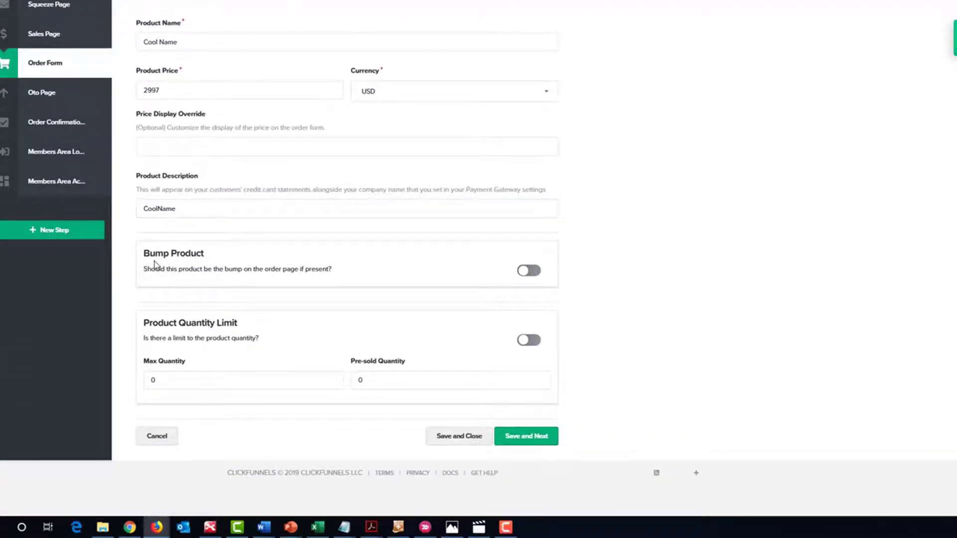
pyautogui.scroll(3, 378, 210)
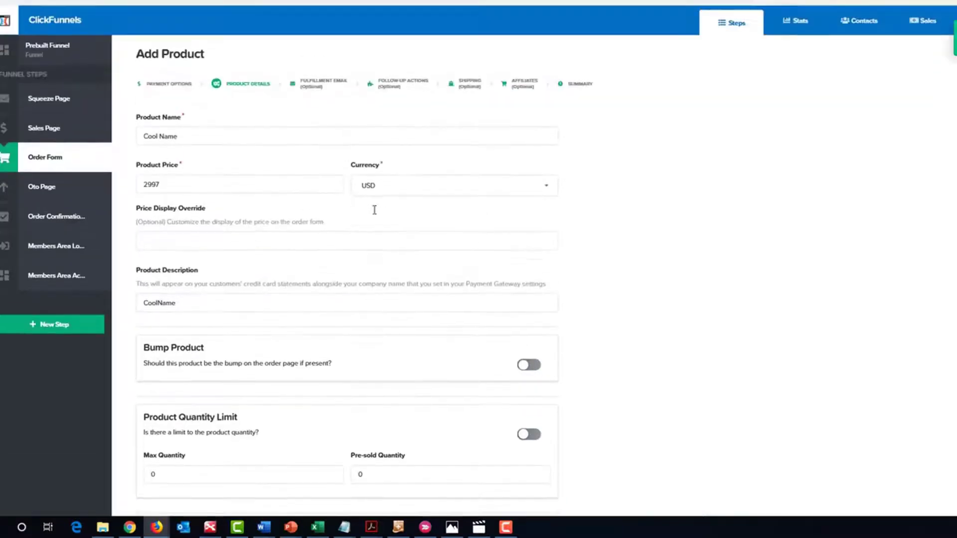
pyautogui.scroll(-2, 267, 224)
pyautogui.scroll(-1, 268, 227)
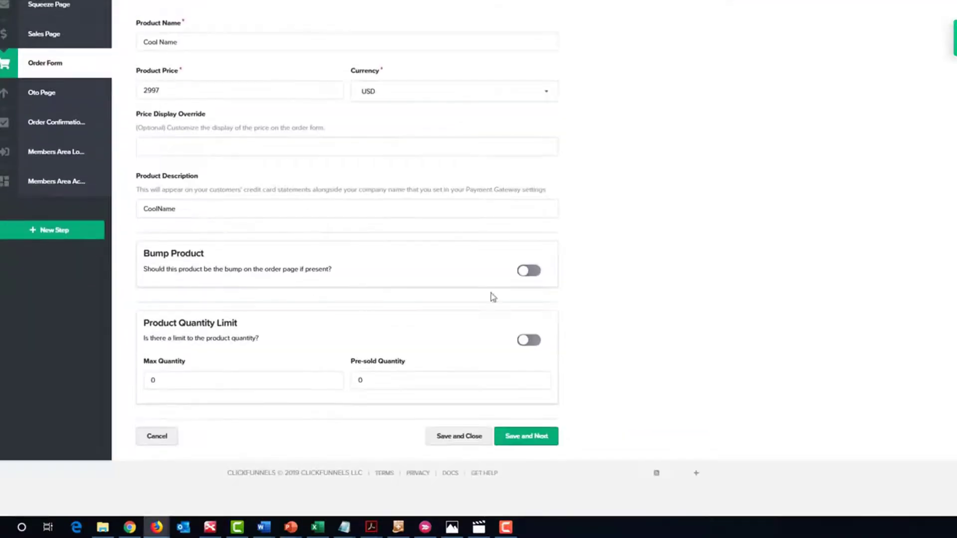
pyautogui.click(530, 273)
pyautogui.click(530, 272)
pyautogui.click(544, 436)
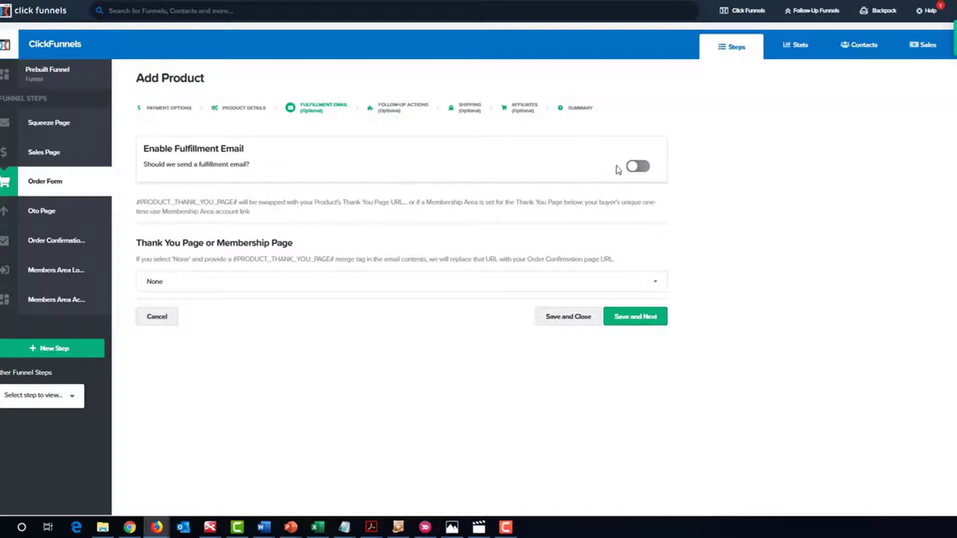
# - Enable the fulfillment email and look over its subject, message body and Thank You Page or Membership Page setting
pyautogui.click(640, 166)
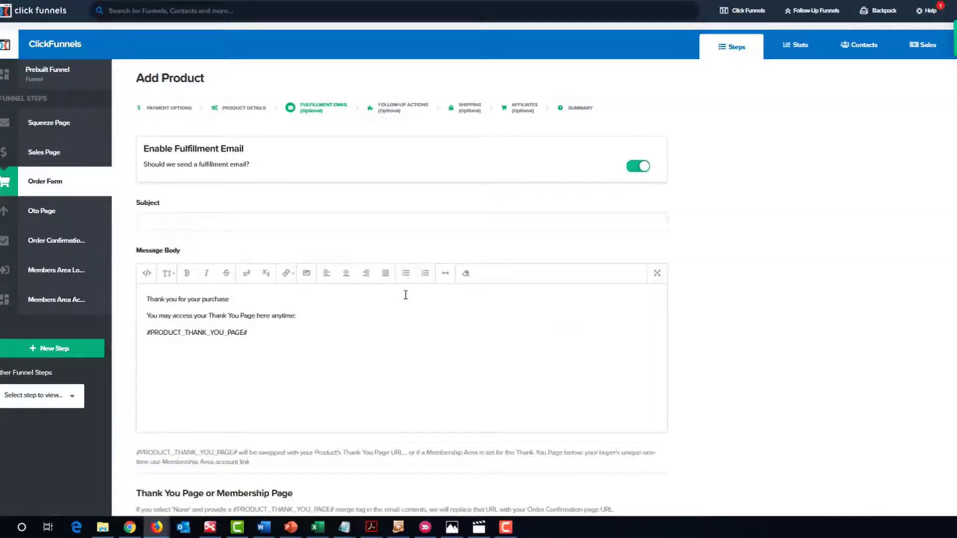
pyautogui.click(416, 222)
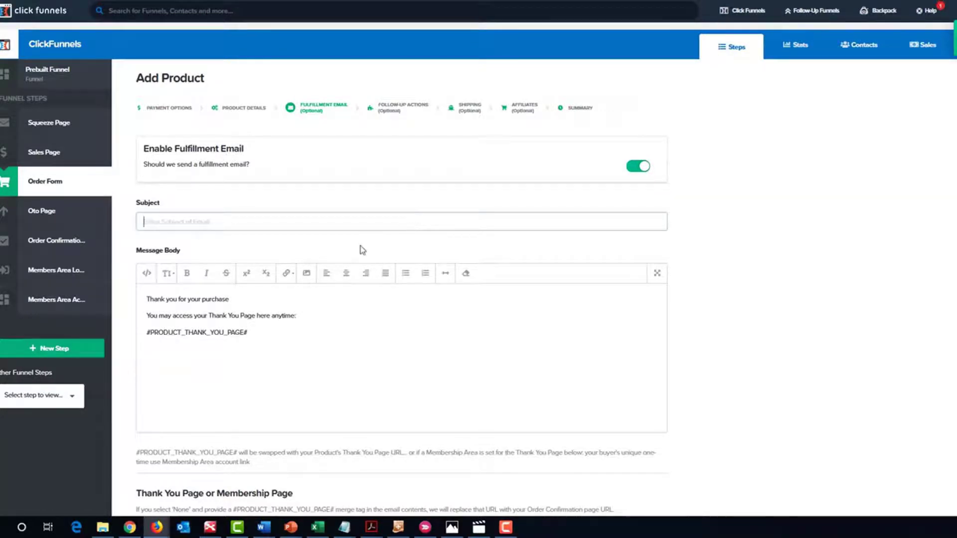
pyautogui.moveTo(265, 338); pyautogui.dragTo(145, 298)
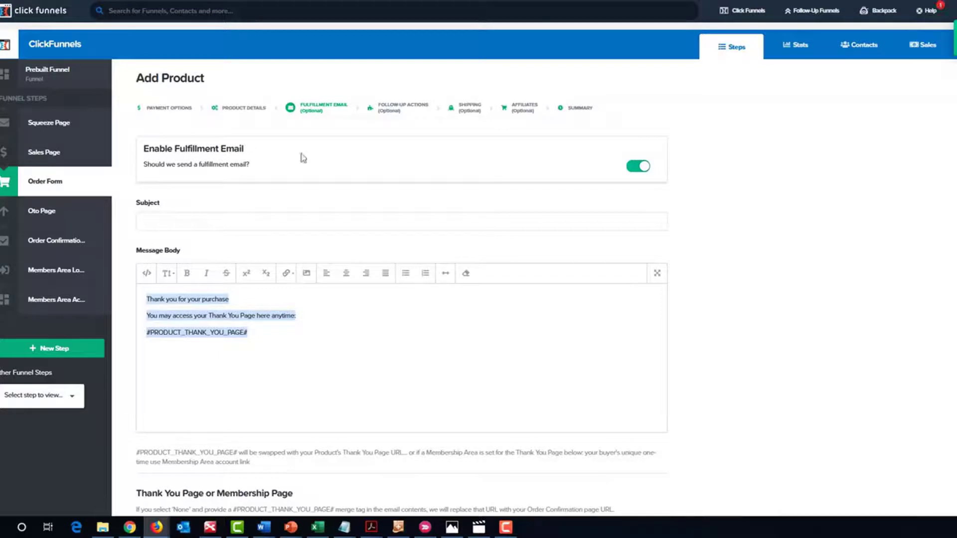
pyautogui.scroll(-3, 238, 168)
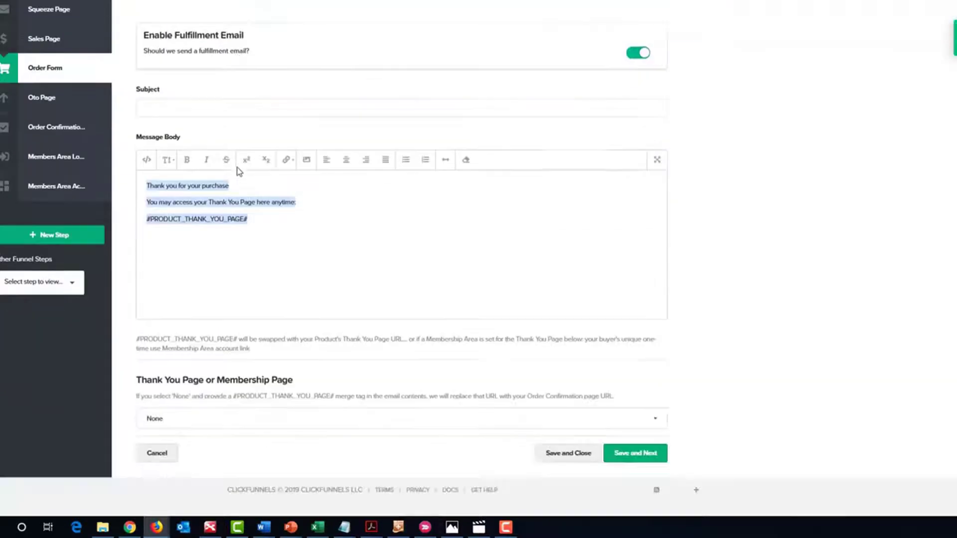
pyautogui.click(221, 277)
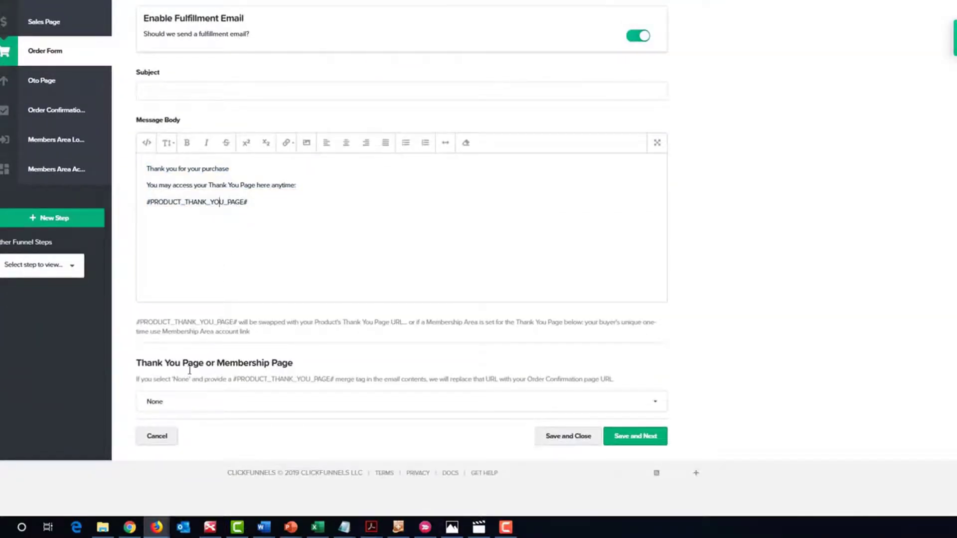
pyautogui.moveTo(137, 364); pyautogui.dragTo(298, 362)
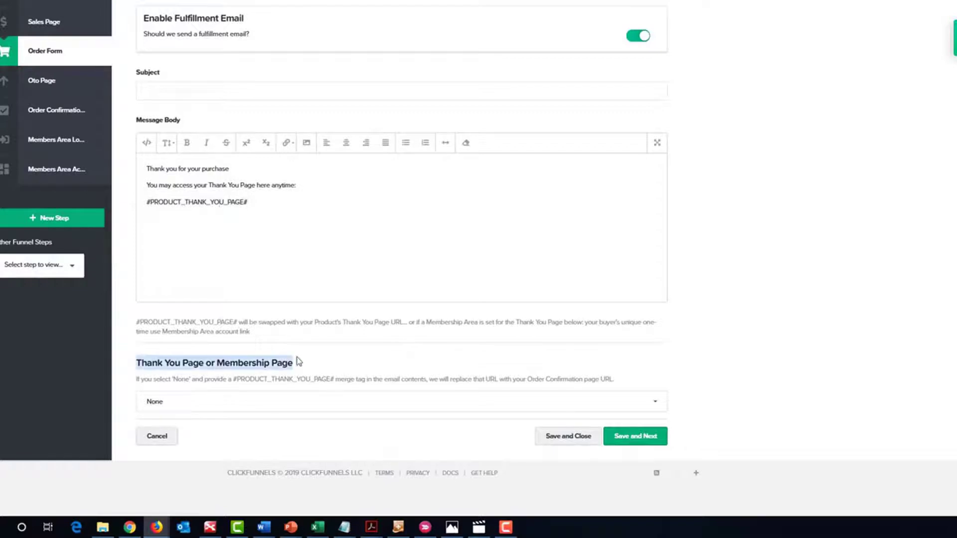
pyautogui.tripleClick(260, 364)
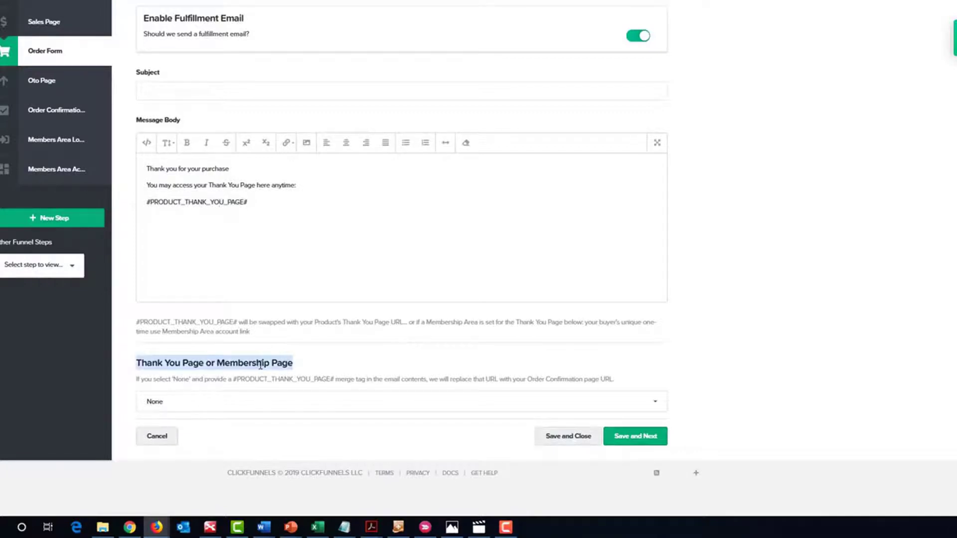
pyautogui.click(172, 368)
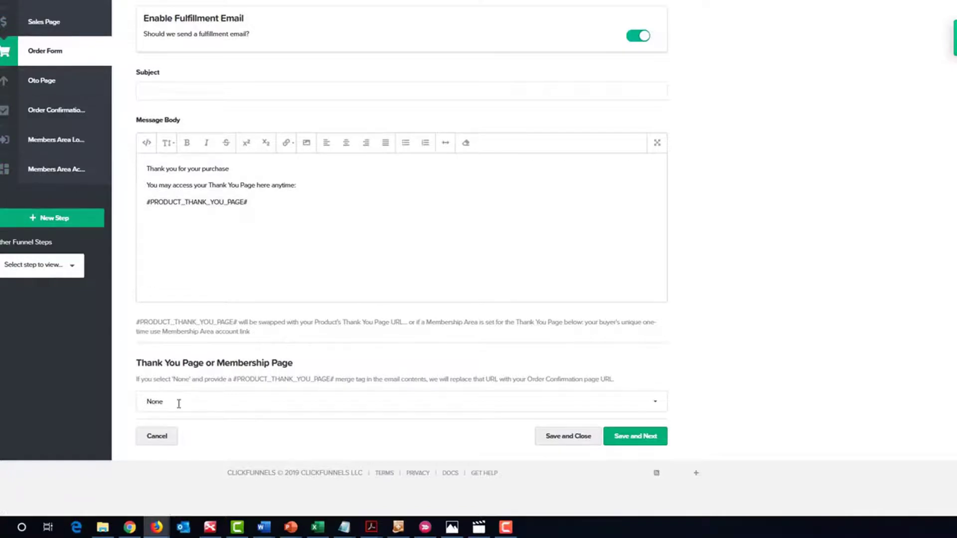
# - Select the Prebuilt Funnel's Members Area Access as the membership page and try to save the fulfillment email without a subject
pyautogui.click(218, 396)
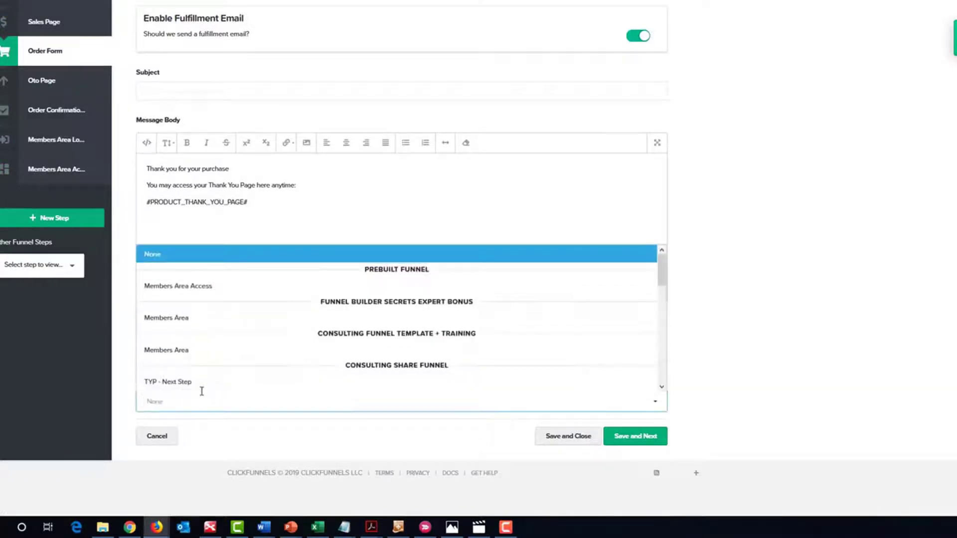
pyautogui.click(195, 289)
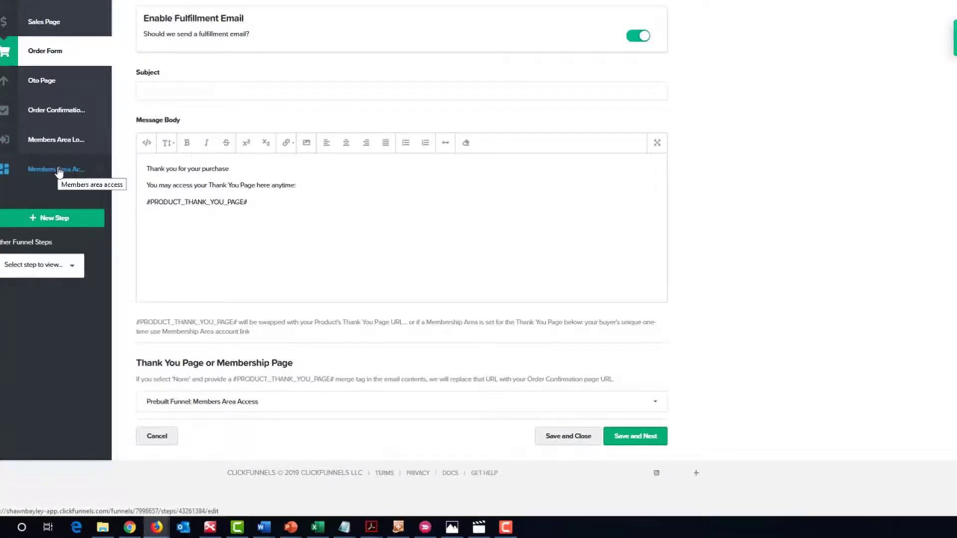
pyautogui.click(306, 207)
pyautogui.scroll(2, 322, 200)
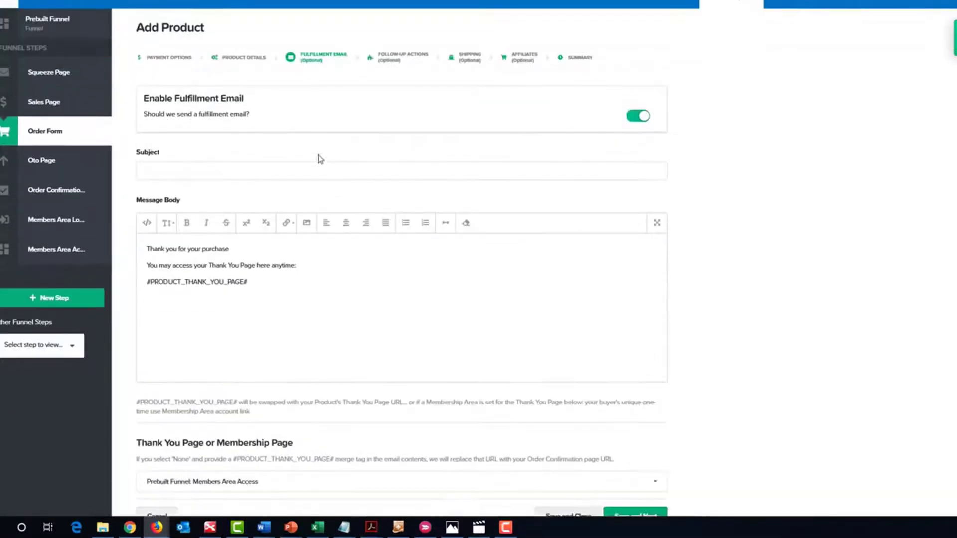
pyautogui.scroll(-2, 319, 160)
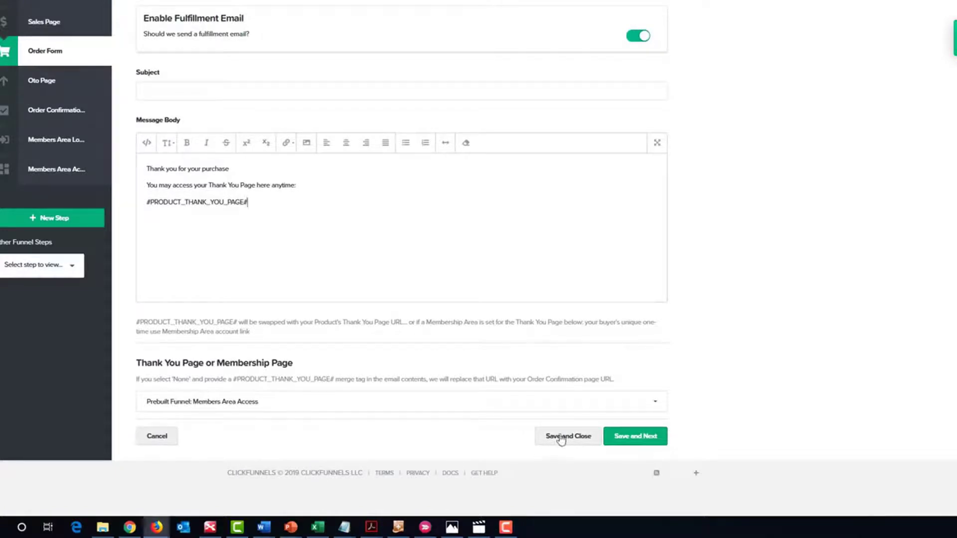
pyautogui.click(643, 438)
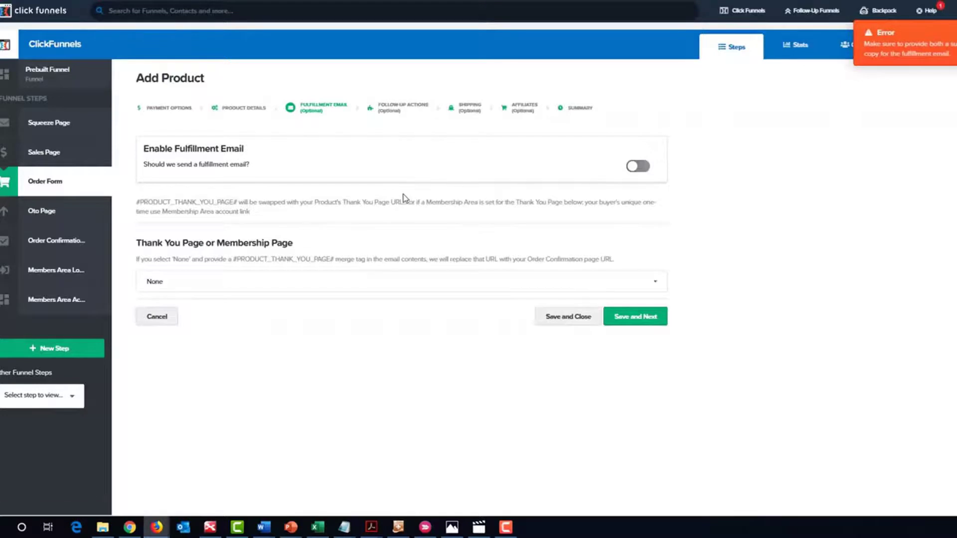
# - Leave the fulfillment email disabled and the thank you page at None, and continue to the follow-up actions
pyautogui.click(632, 167)
pyautogui.click(636, 168)
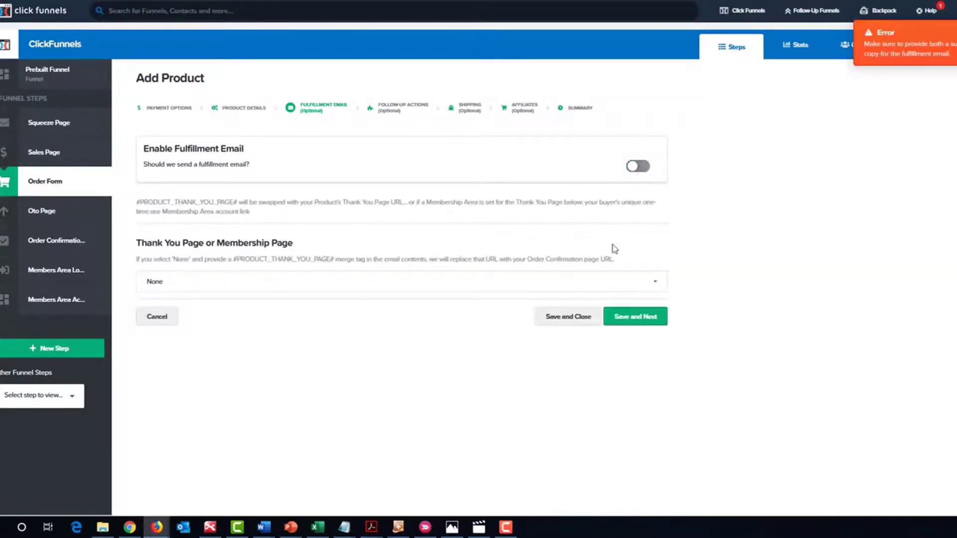
pyautogui.click(643, 323)
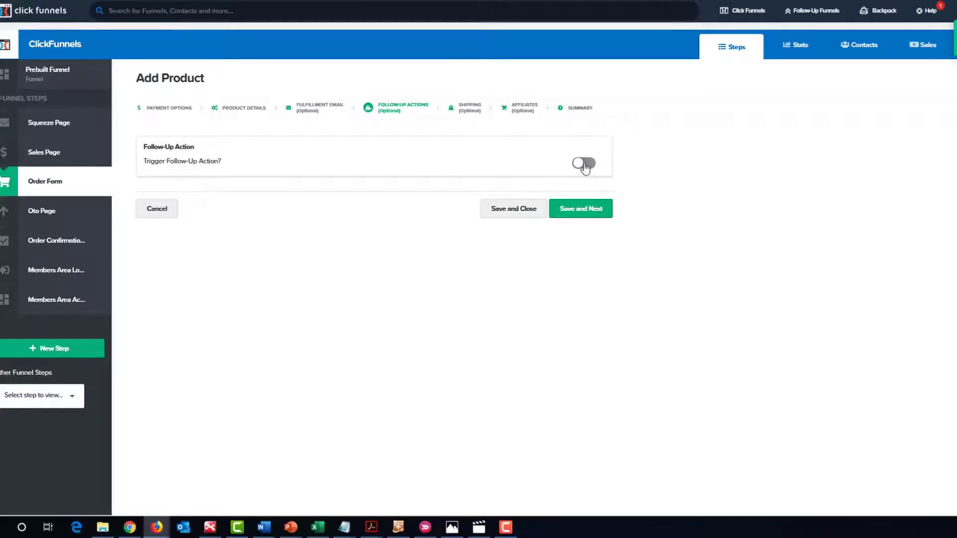
# - Open the product's shipping settings, switch on the physical product option to view the shipping integrations and switch it off again
pyautogui.click(472, 119)
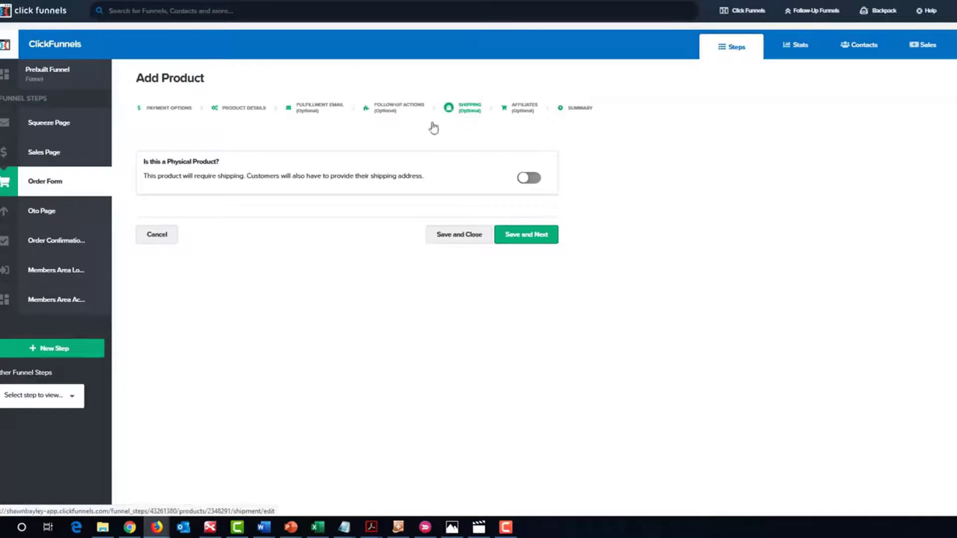
pyautogui.click(536, 180)
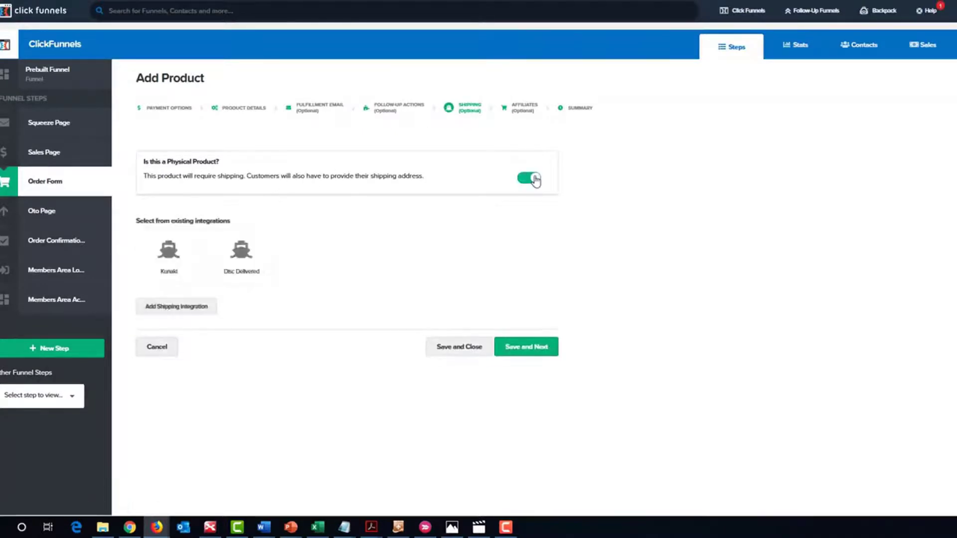
pyautogui.click(176, 269)
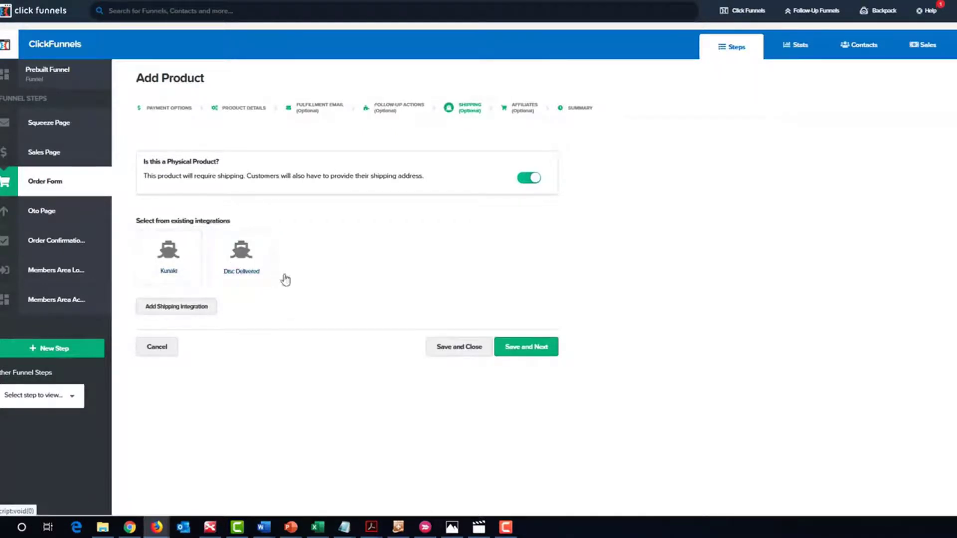
pyautogui.click(524, 176)
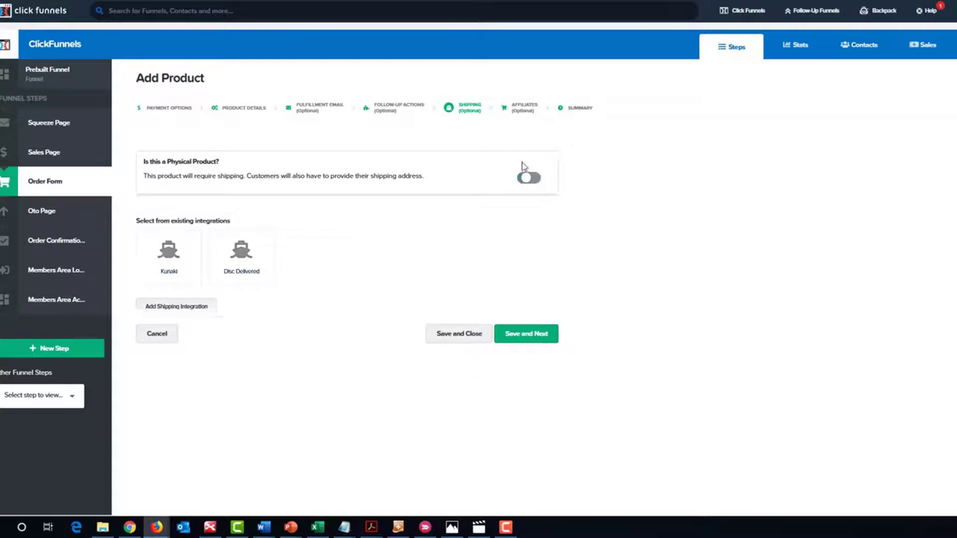
# - Look over the product's affiliate settings and summary, and return to the Order Form's product list
pyautogui.click(520, 111)
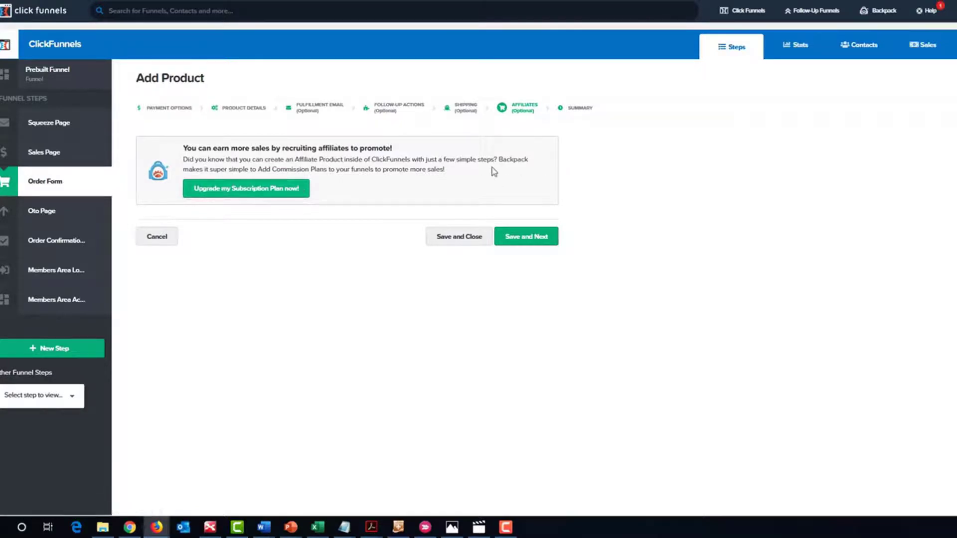
pyautogui.click(585, 113)
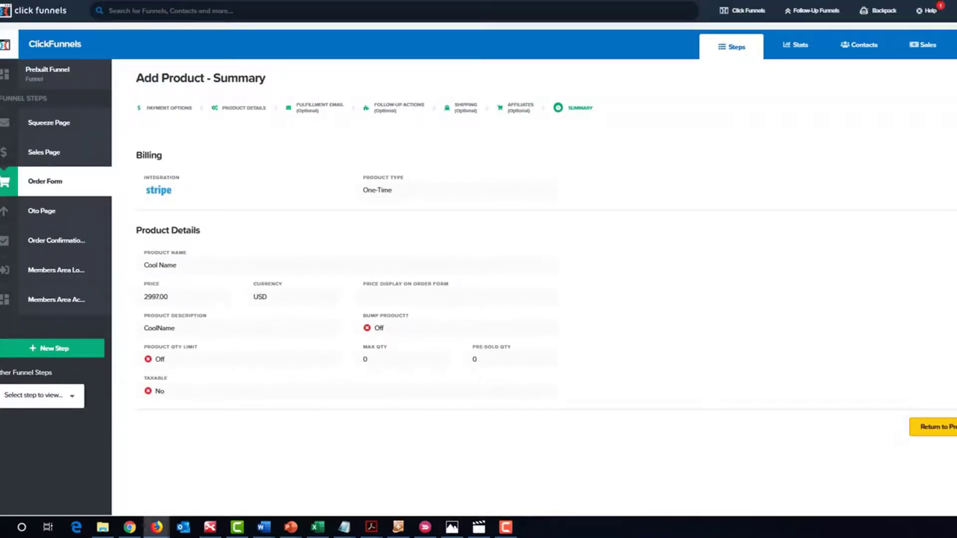
pyautogui.click(933, 428)
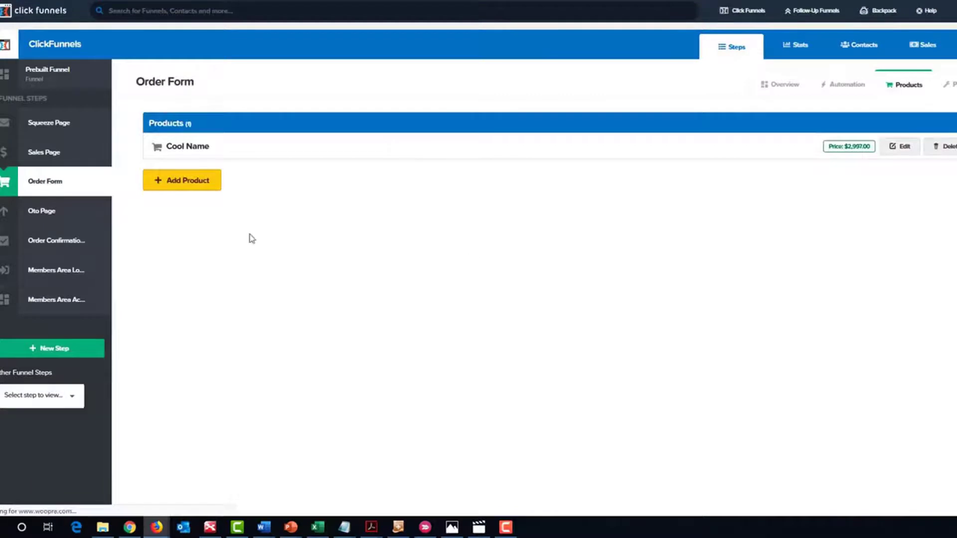
# - Add a second one-time product to the Order Form using My Stripe Account and open its product details
pyautogui.click(186, 186)
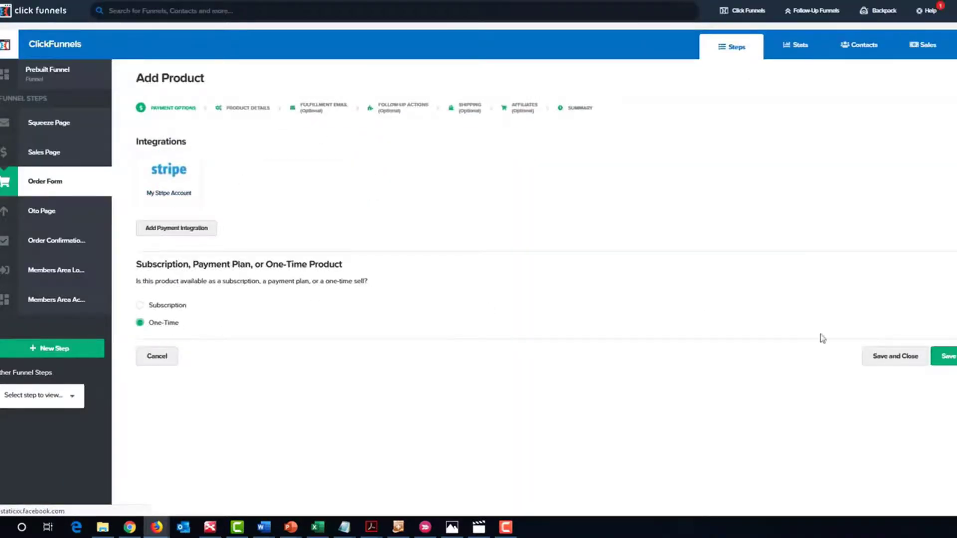
pyautogui.click(149, 172)
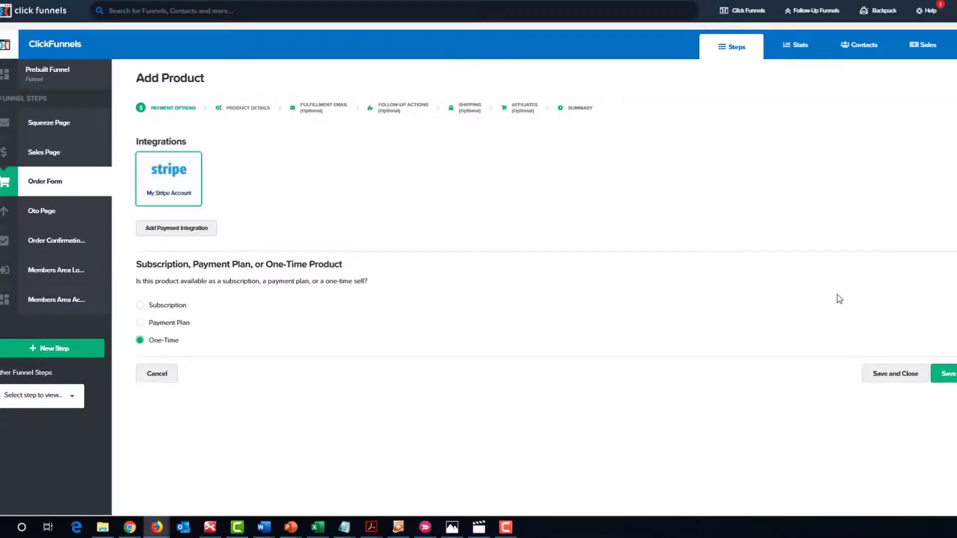
pyautogui.click(255, 108)
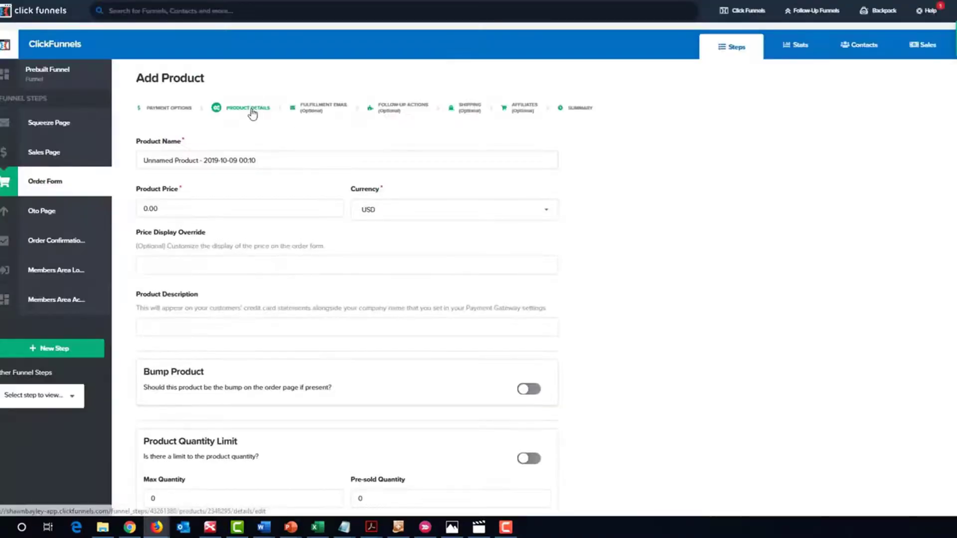
pyautogui.click(252, 109)
# - Enable the bump product option and try to save the new product without entering a name or price
pyautogui.scroll(-3, 499, 267)
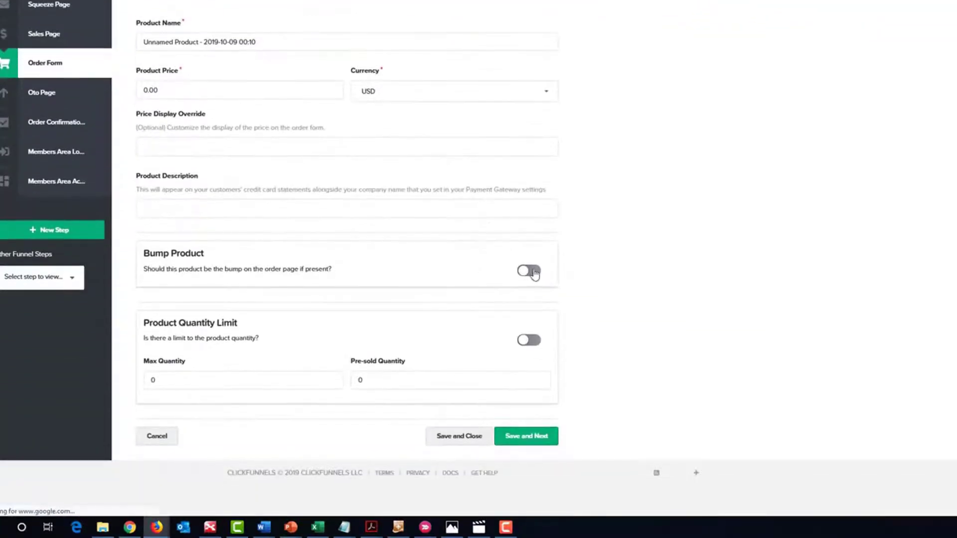
pyautogui.click(530, 270)
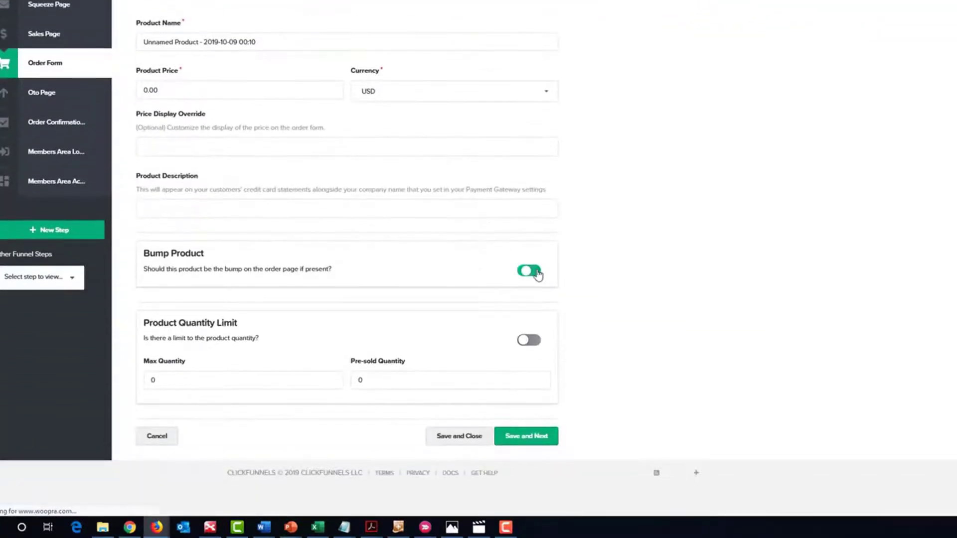
pyautogui.click(190, 91)
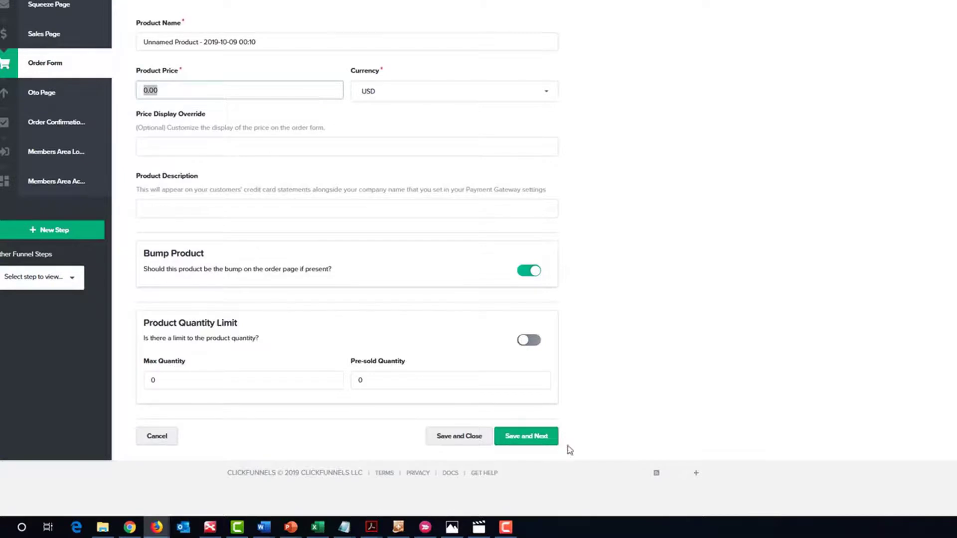
pyautogui.scroll(3, 358, 233)
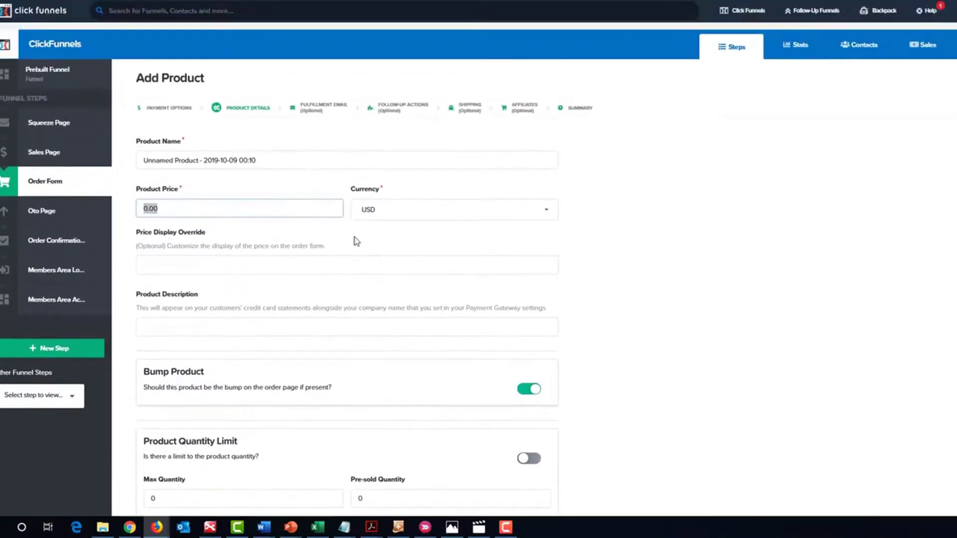
pyautogui.click(283, 155)
pyautogui.scroll(-3, 500, 380)
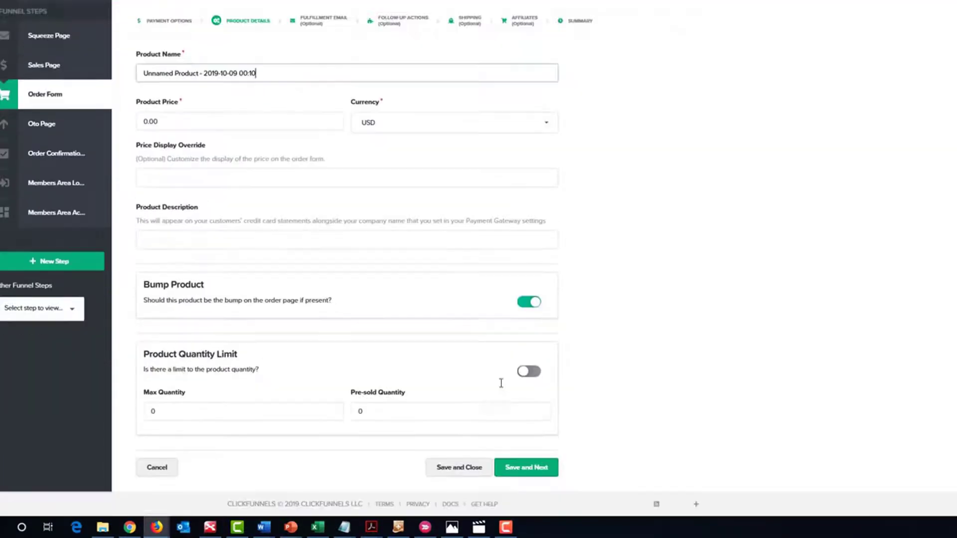
pyautogui.click(534, 439)
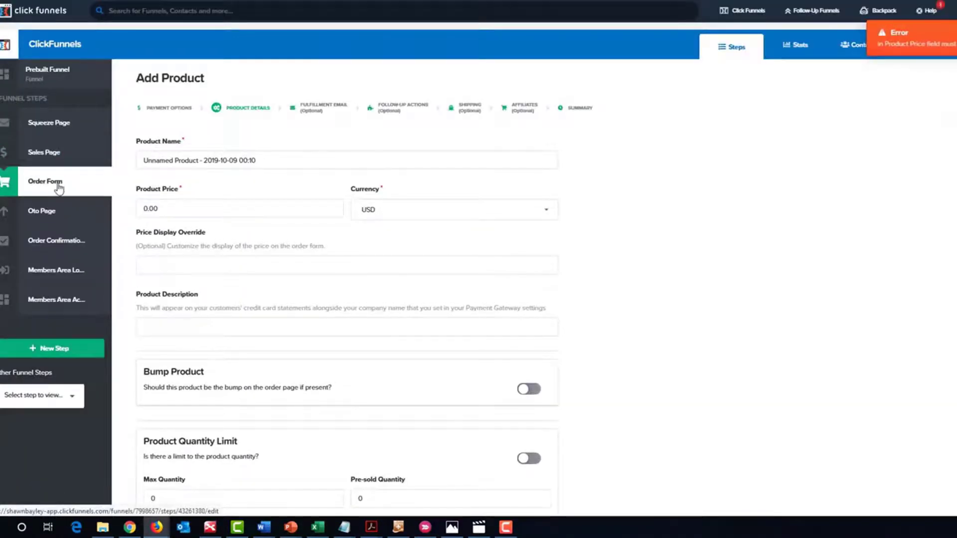
# - Preview the live Order Form page and review its order bump box and product list
pyautogui.click(57, 188)
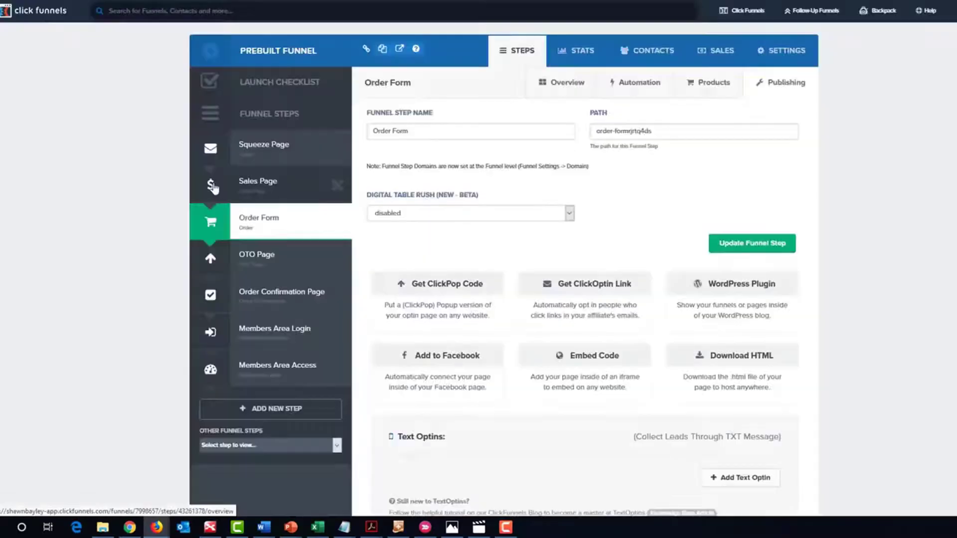
pyautogui.click(255, 229)
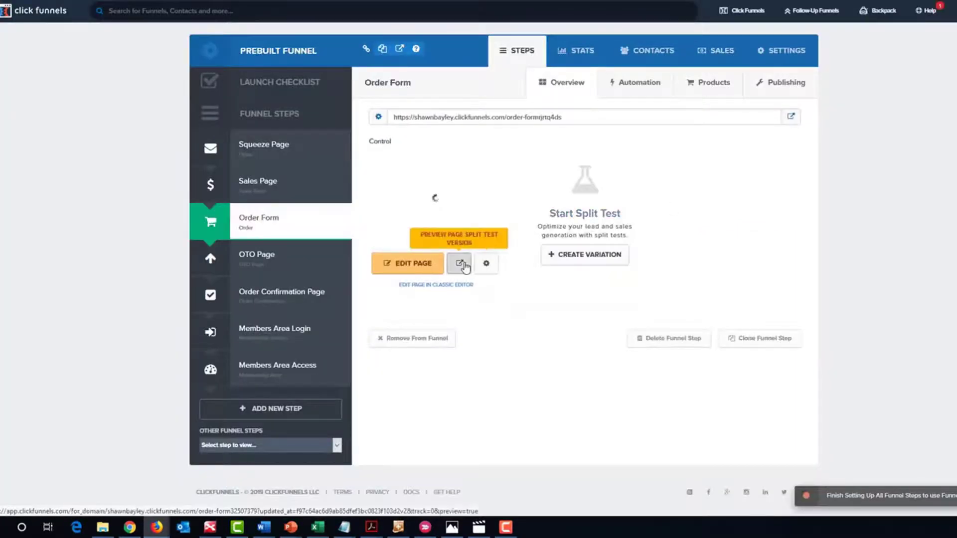
pyautogui.click(463, 266)
pyautogui.hotkey('ctrl', 'shift', 'Tab')
pyautogui.hotkey('ctrl', 'Tab')
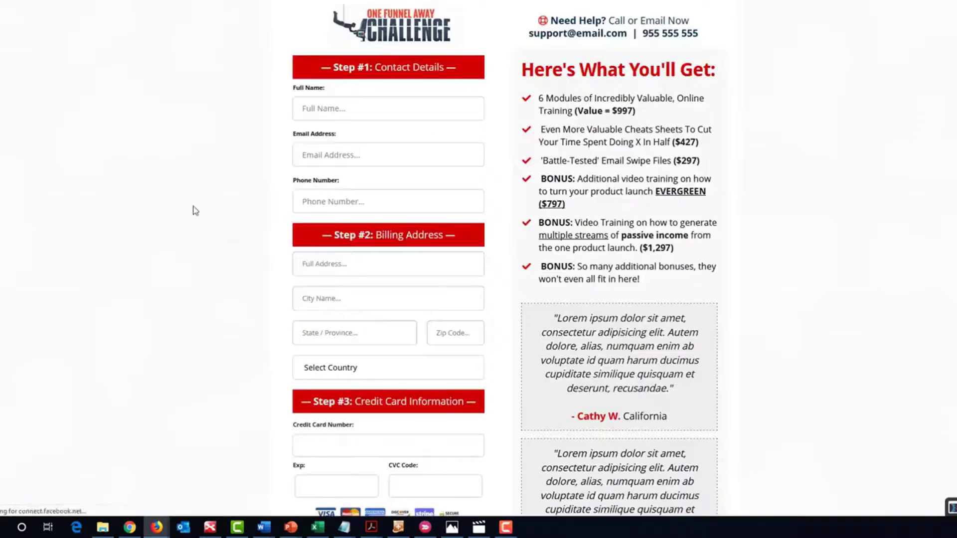
pyautogui.scroll(-5, 107, 208)
pyautogui.scroll(-2, 184, 207)
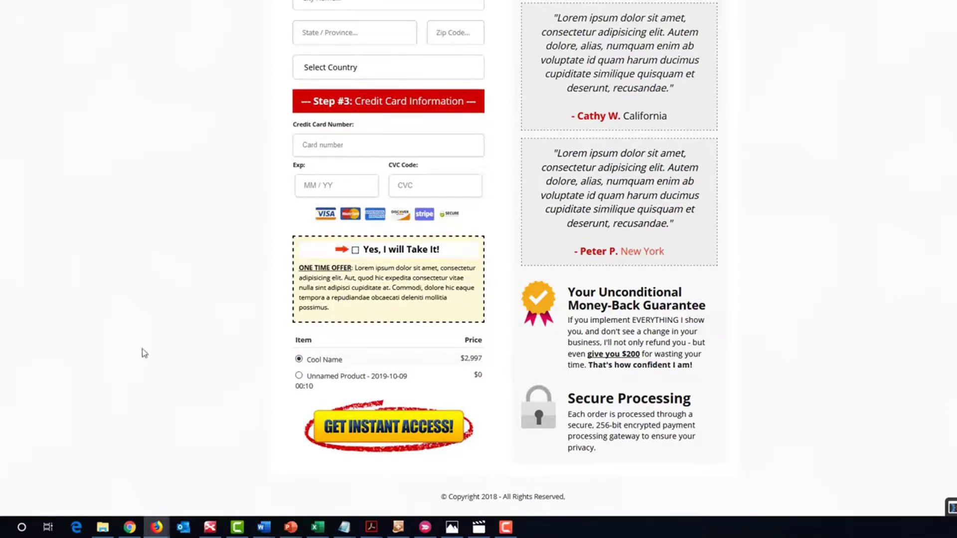
pyautogui.scroll(6, 214, 290)
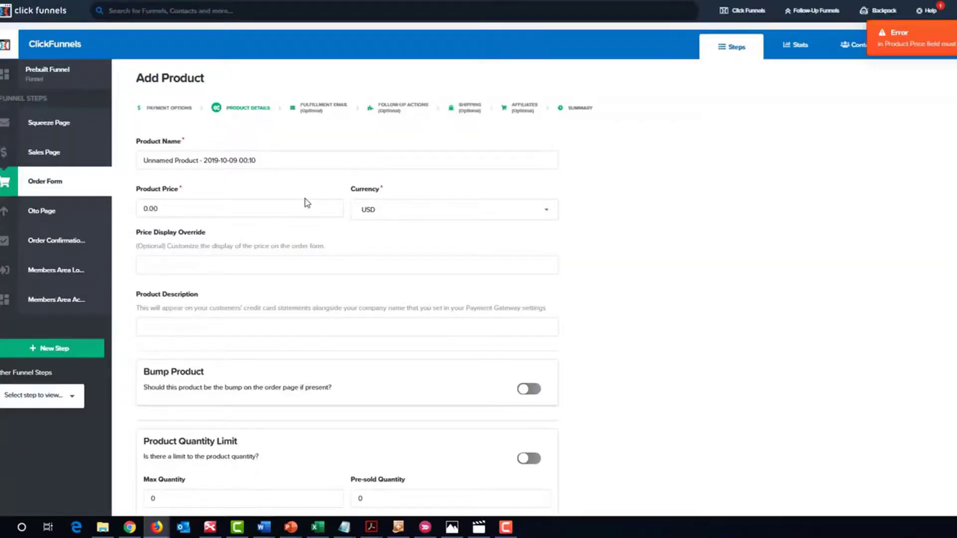
# - Return to the Order Form's product list and delete both the Cool Name product and the unnamed product
pyautogui.scroll(-2, 304, 206)
pyautogui.scroll(2, 306, 206)
pyautogui.click(56, 187)
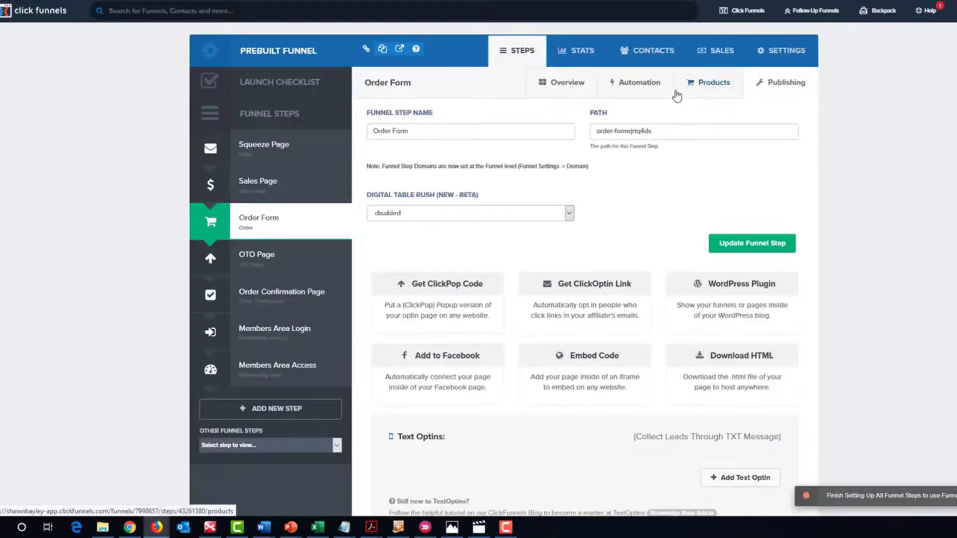
pyautogui.click(711, 88)
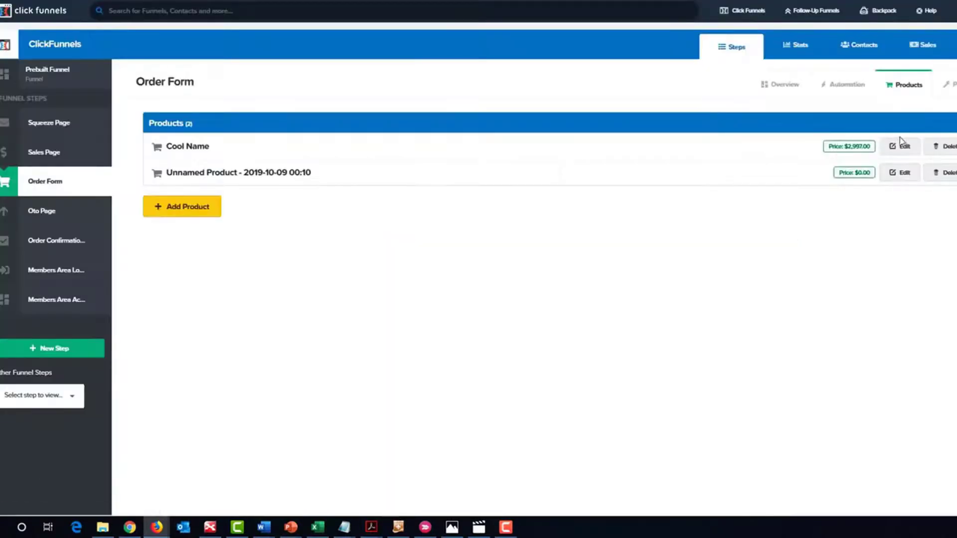
pyautogui.click(950, 148)
pyautogui.click(492, 207)
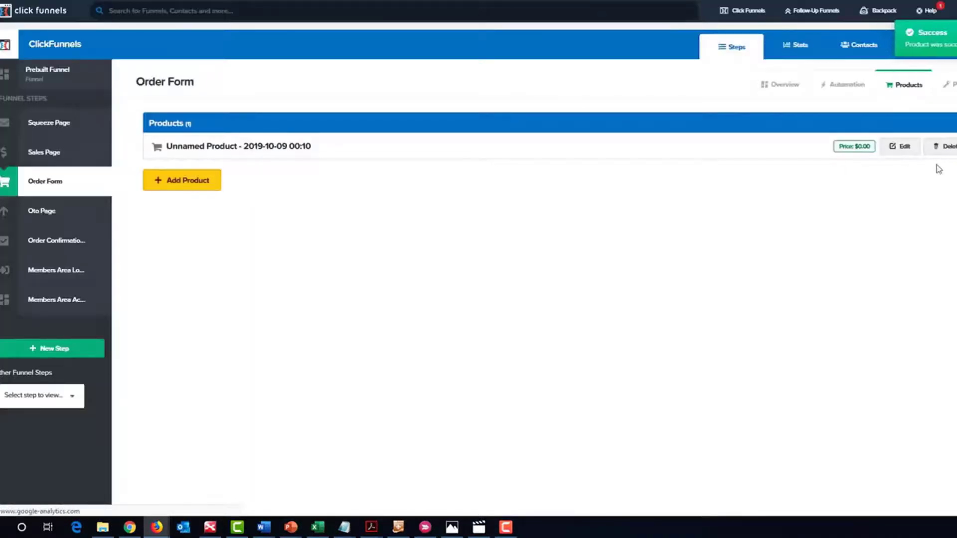
pyautogui.click(947, 148)
pyautogui.click(492, 206)
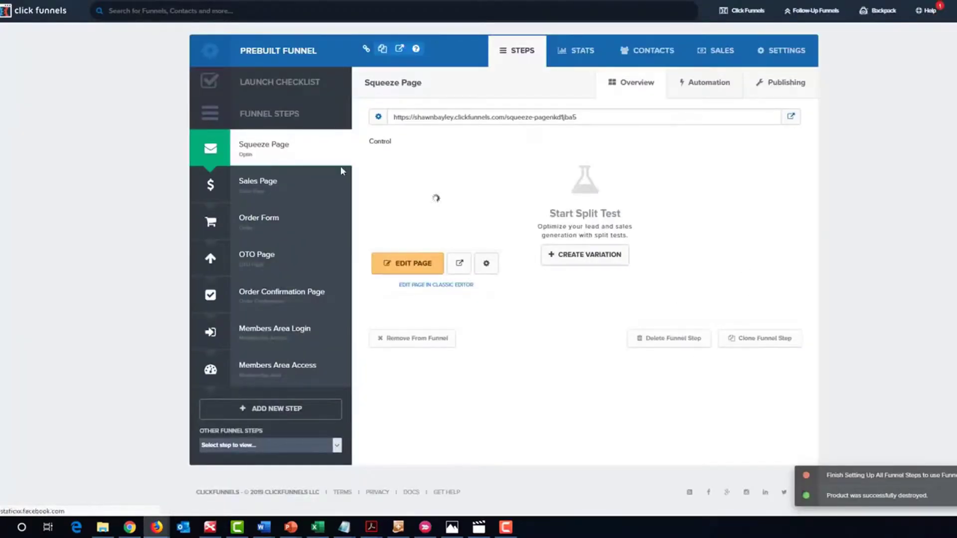
# - Check the Sales Copy branch of the mind map, and open the Prebuilt Funnel's Sales Page in the page editor
pyautogui.moveTo(349, 211)
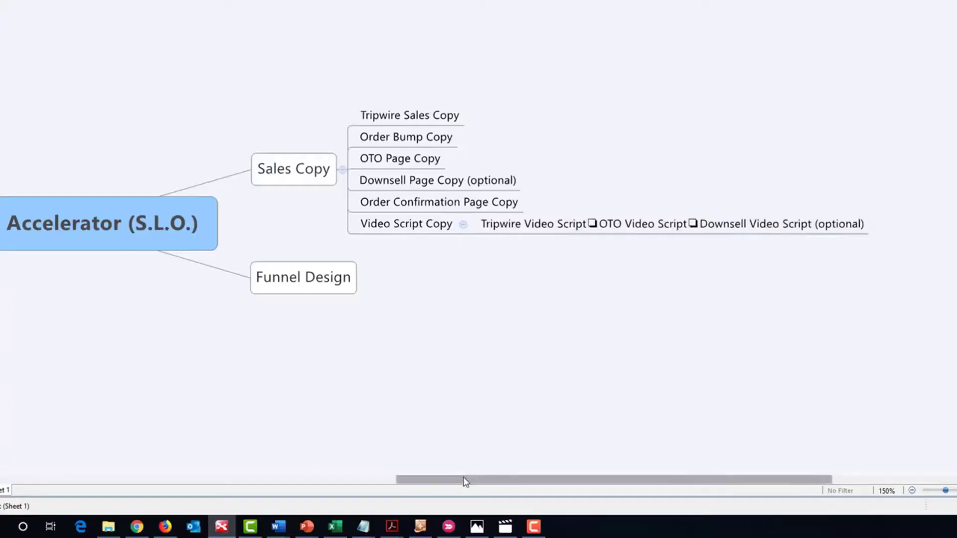
pyautogui.hscroll(-3, 392, 342)
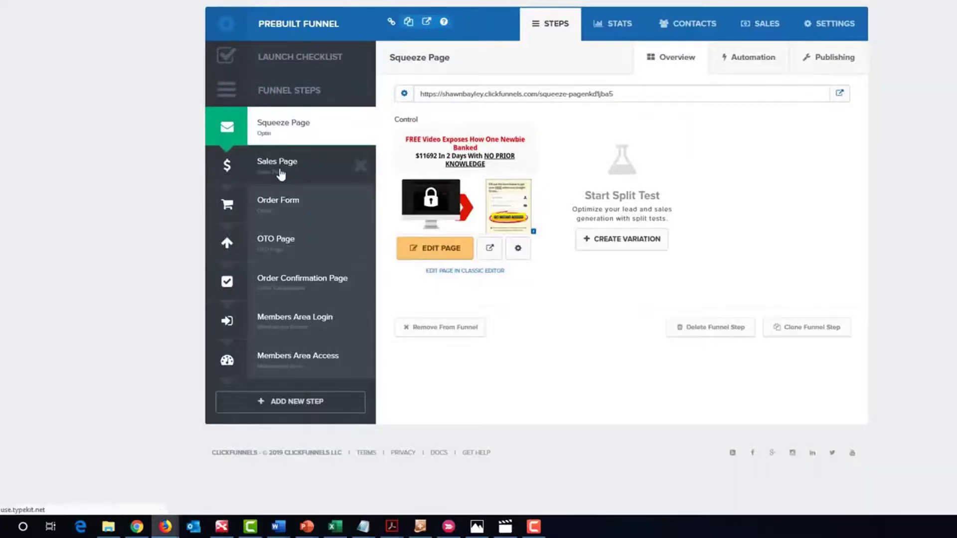
pyautogui.click(284, 169)
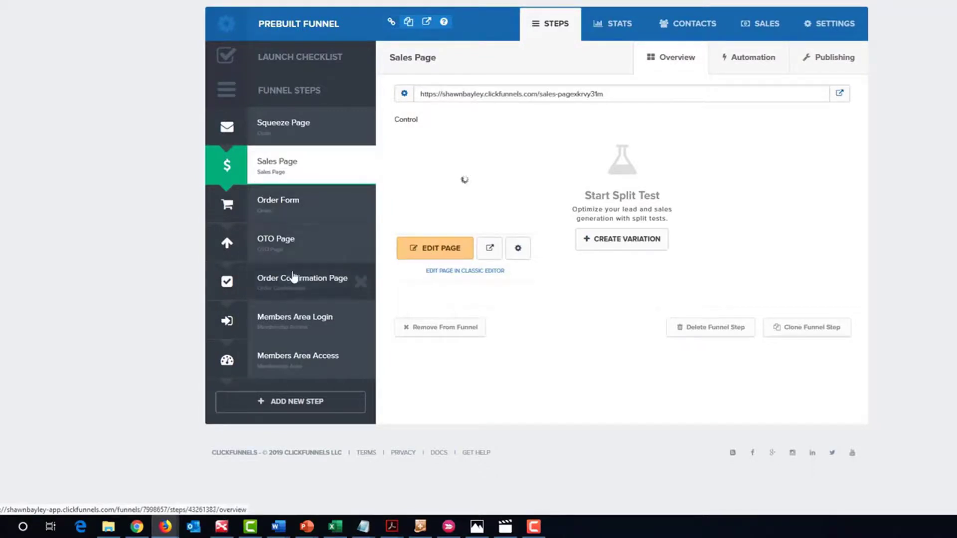
pyautogui.click(420, 1)
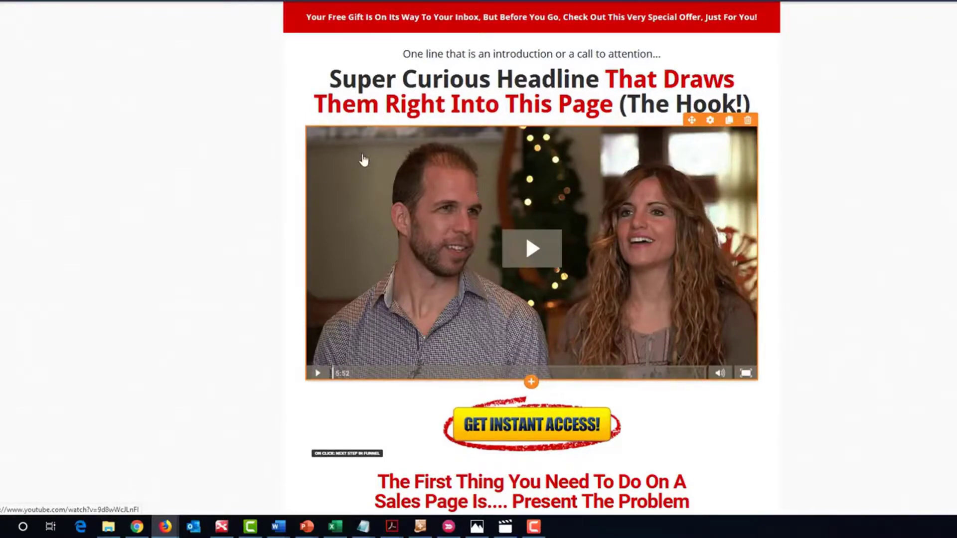
pyautogui.click(423, 89)
pyautogui.scroll(-2, 548, 115)
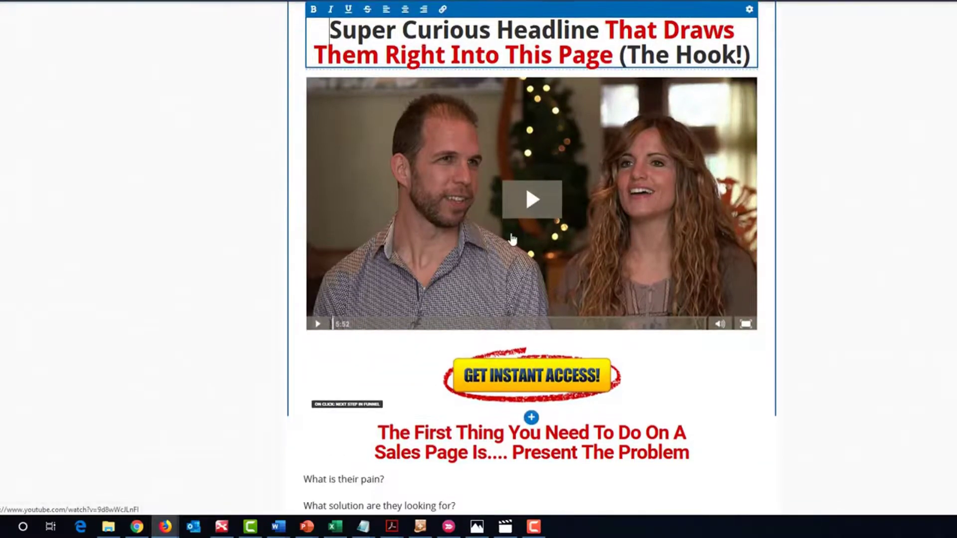
pyautogui.click(614, 122)
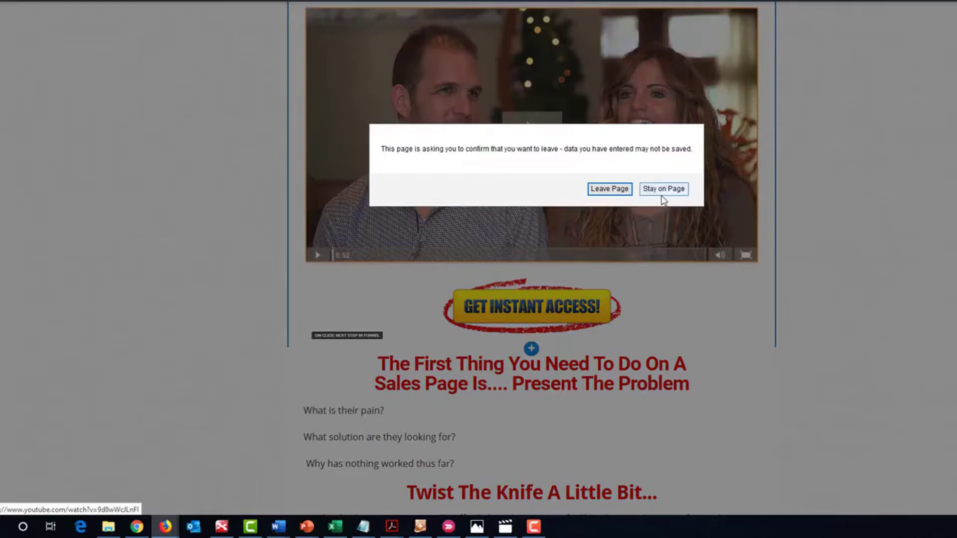
pyautogui.click(618, 193)
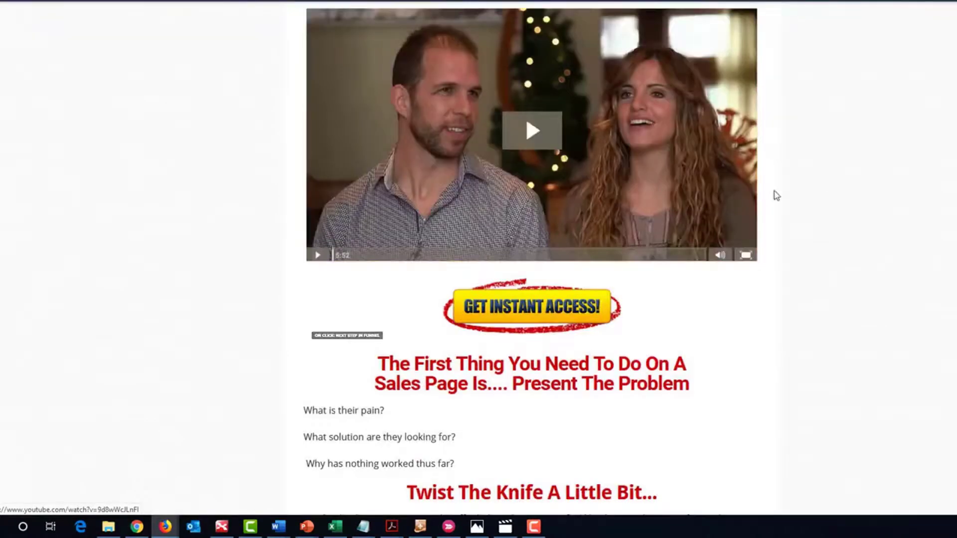
pyautogui.scroll(3, 688, 135)
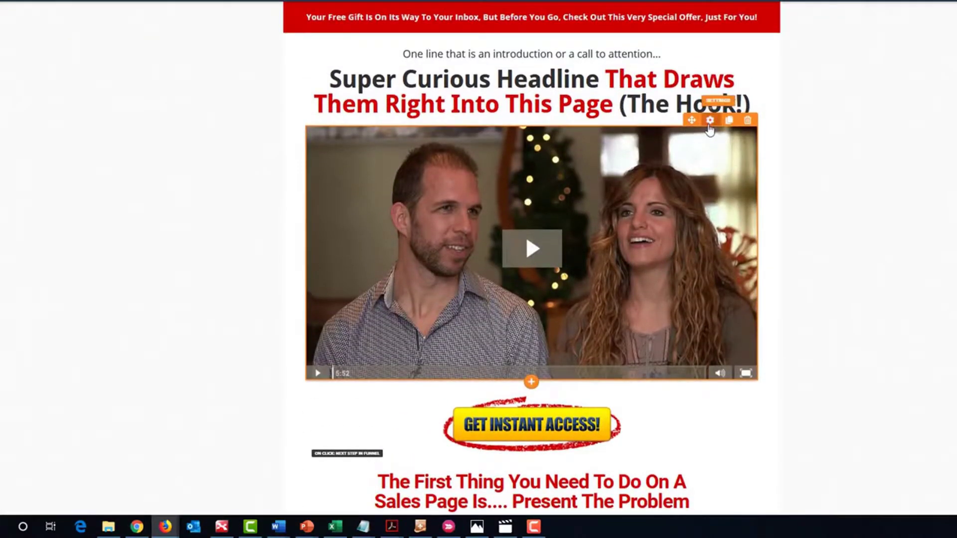
# - Add a video element beneath the sales page's existing video and open its settings
pyautogui.click(532, 382)
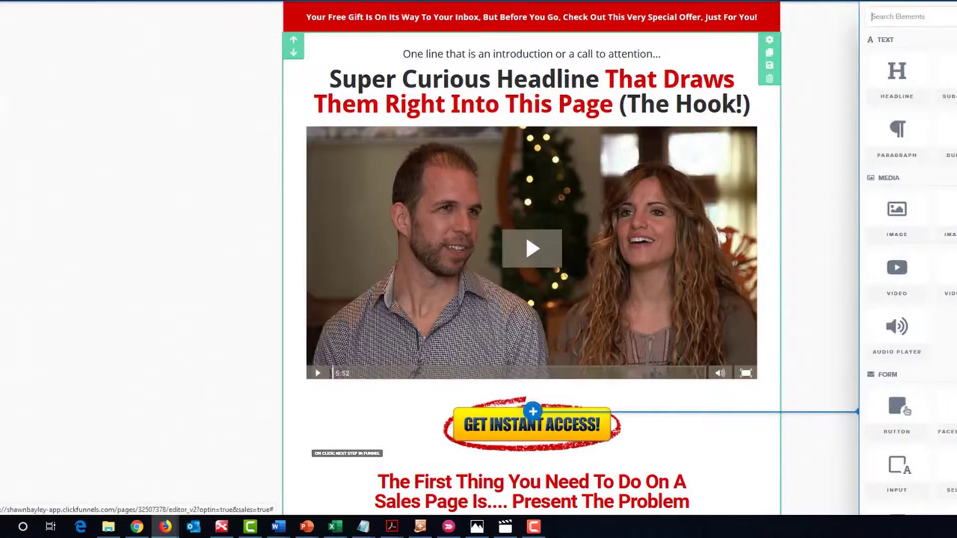
pyautogui.click(897, 279)
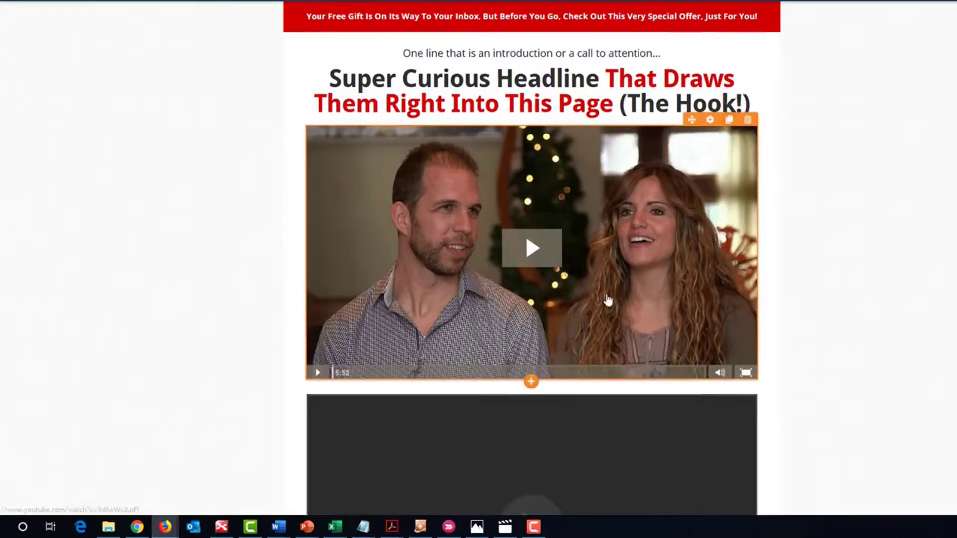
pyautogui.scroll(-3, 609, 378)
pyautogui.click(647, 356)
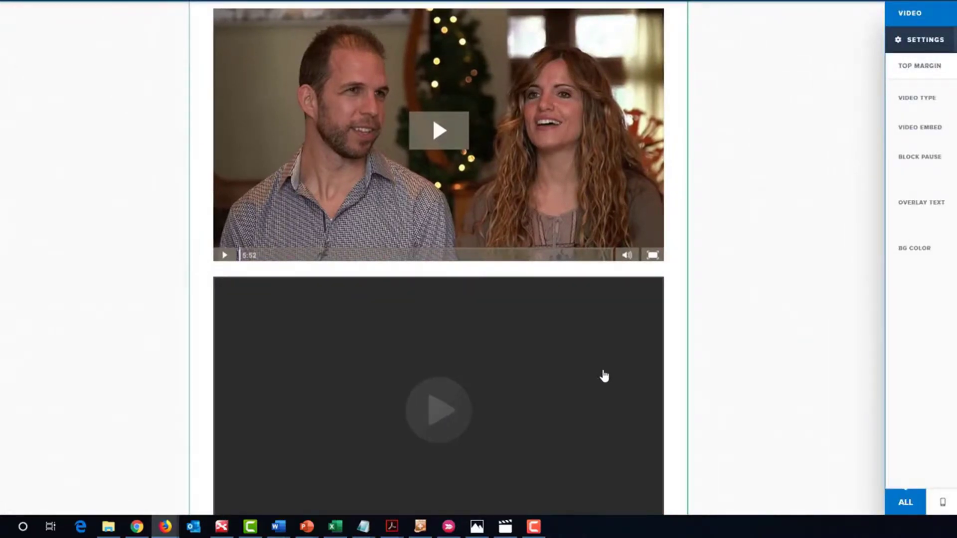
# - Close the new video element's settings and delete the element from the sales page
pyautogui.click(748, 333)
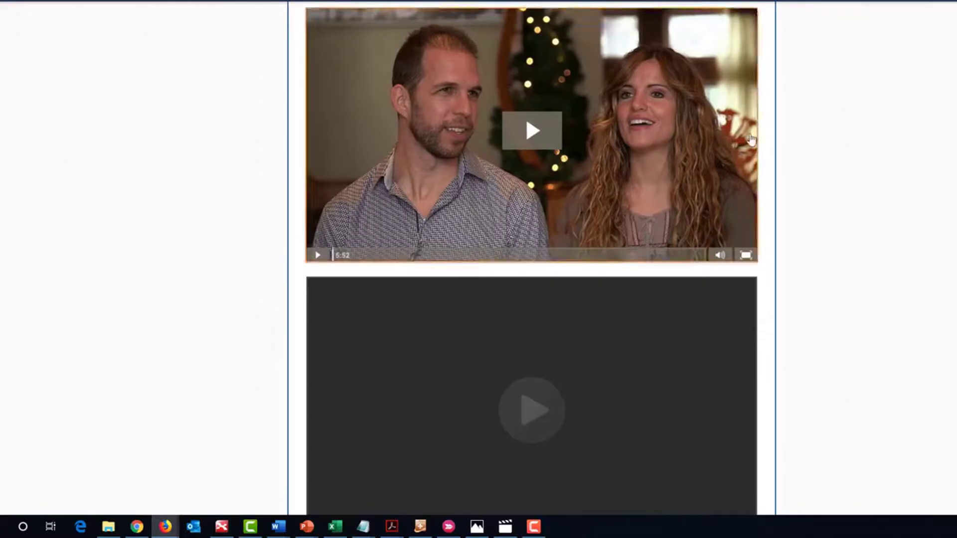
pyautogui.scroll(2, 759, 322)
pyautogui.moveTo(757, 355)
pyautogui.click(748, 330)
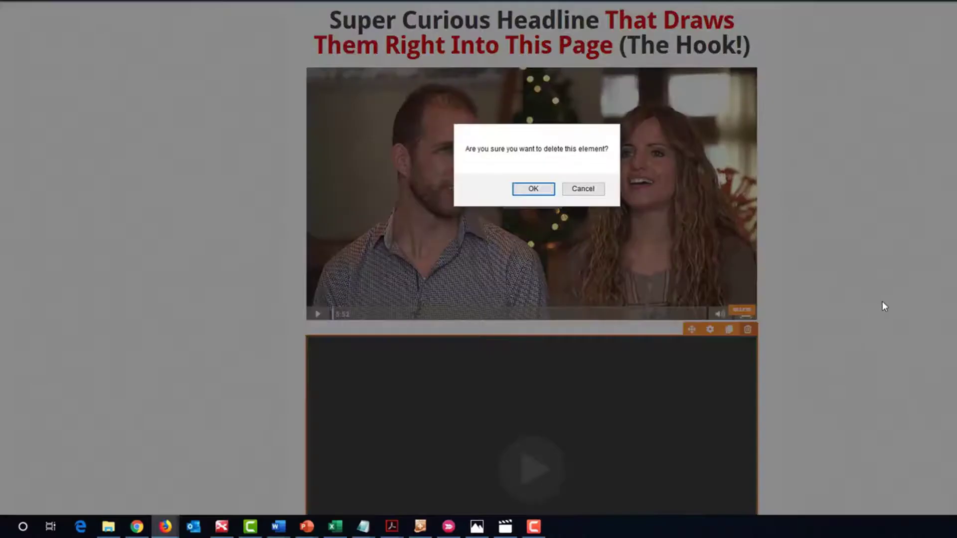
pyautogui.press('Return')
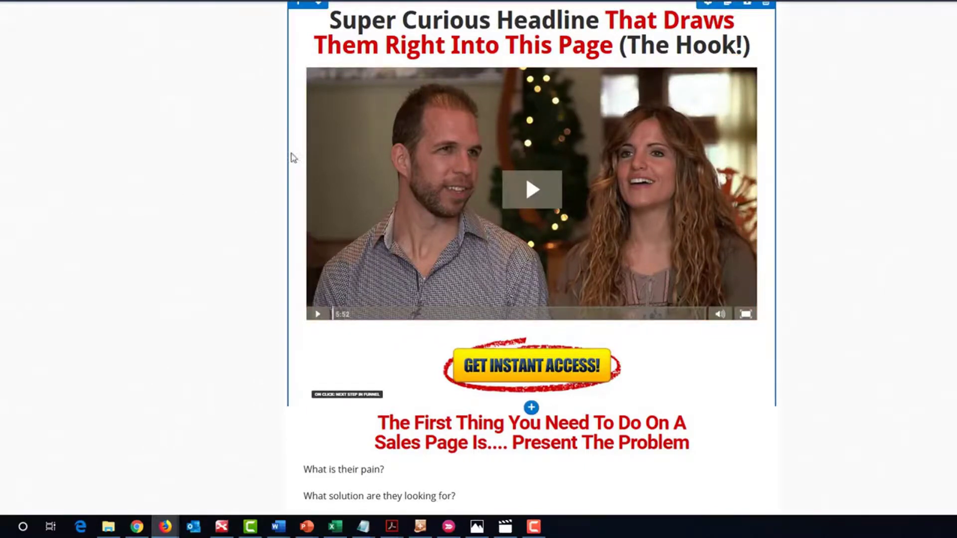
# - Switch to the Word sales letter script and copy the headline "How To Receive A Fair Price For Your House No Matter What The Market Is Doing"
pyautogui.scroll(2, 236, 175)
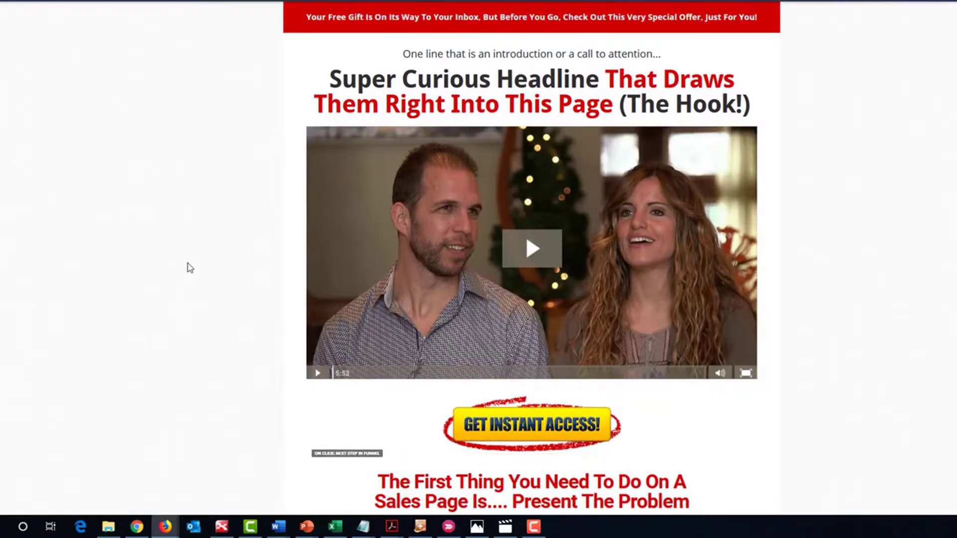
pyautogui.scroll(-6, 196, 254)
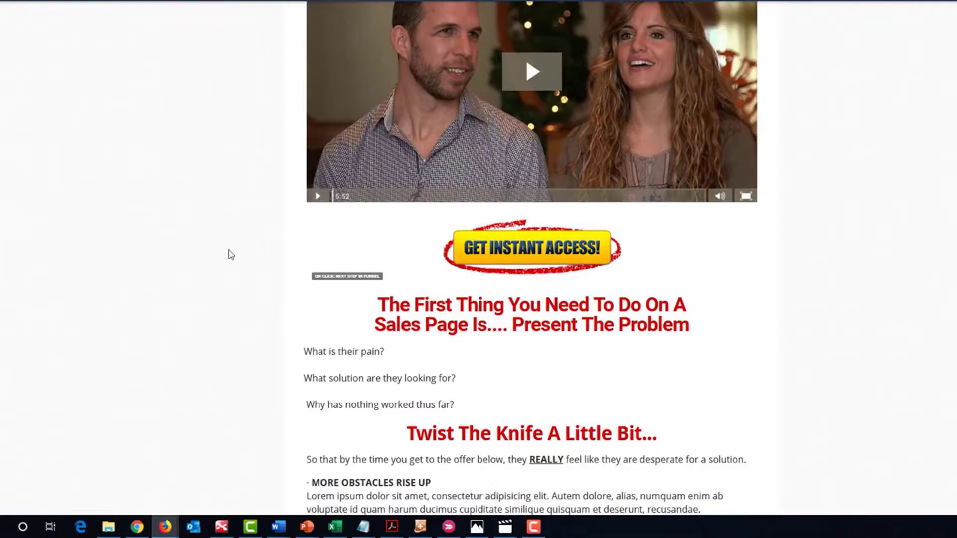
pyautogui.scroll(-6, 282, 273)
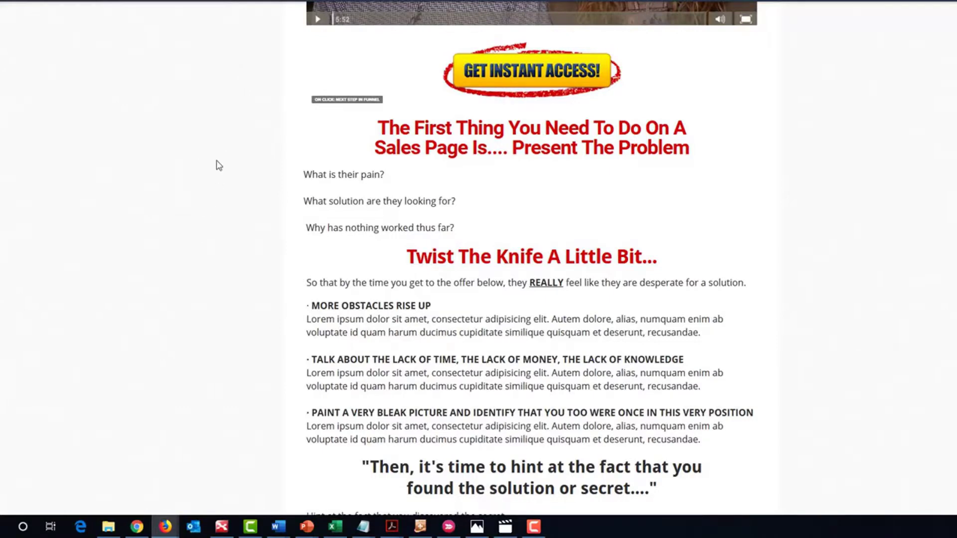
pyautogui.hotkey('alt', 'Tab')
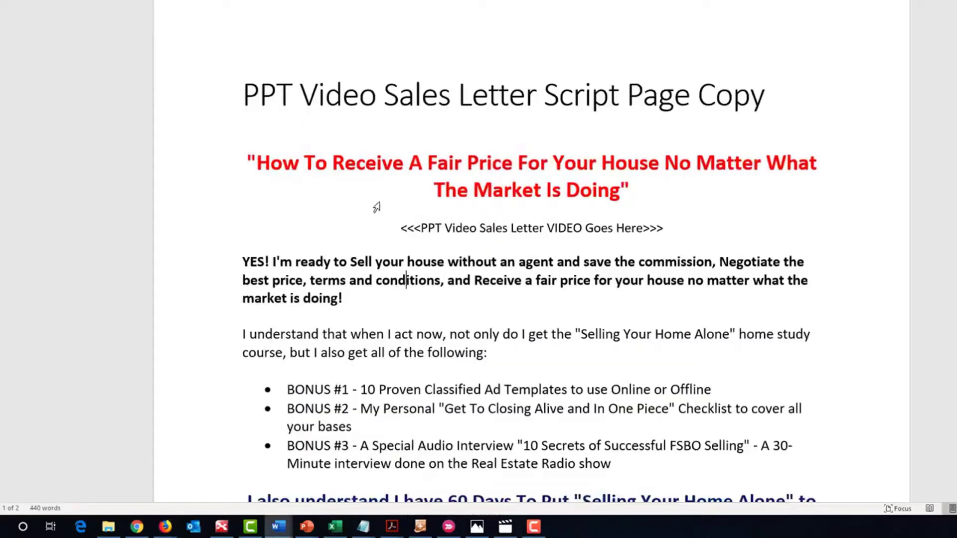
pyautogui.moveTo(259, 163); pyautogui.dragTo(622, 192)
pyautogui.hotkey('ctrl', 'c')
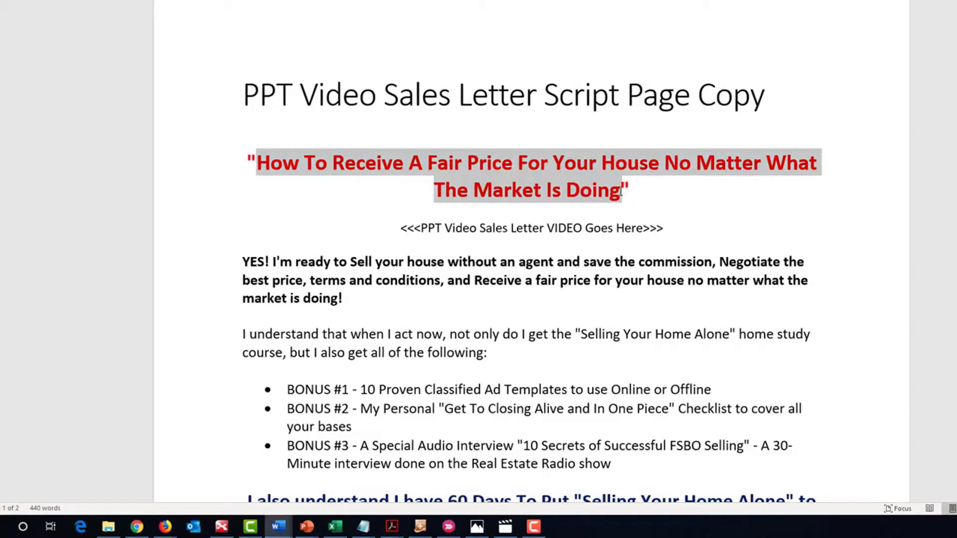
# - Return to the sales page editor and replace the "Super Curious Headline" text above the video with the copied headline
pyautogui.hotkey('alt', 'Tab')
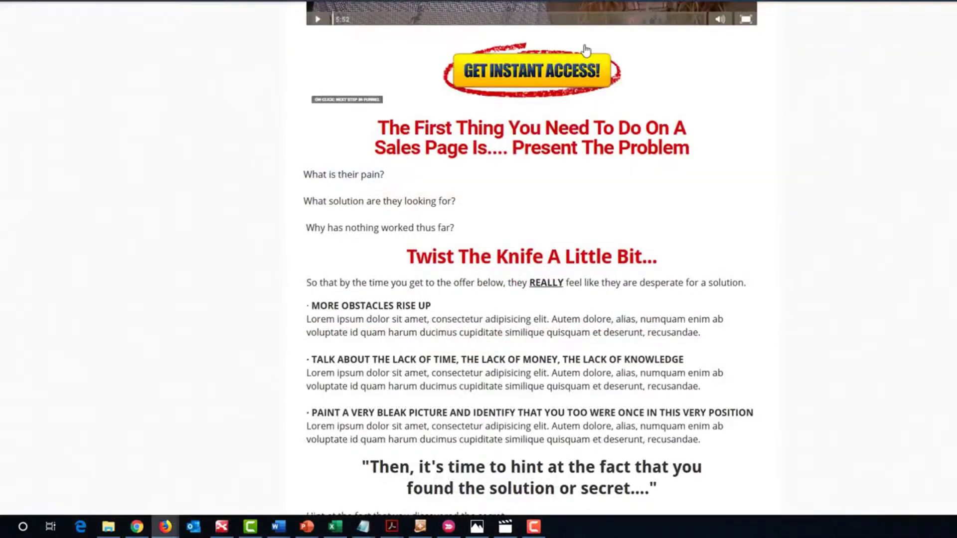
pyautogui.scroll(6, 513, 154)
pyautogui.click(489, 108)
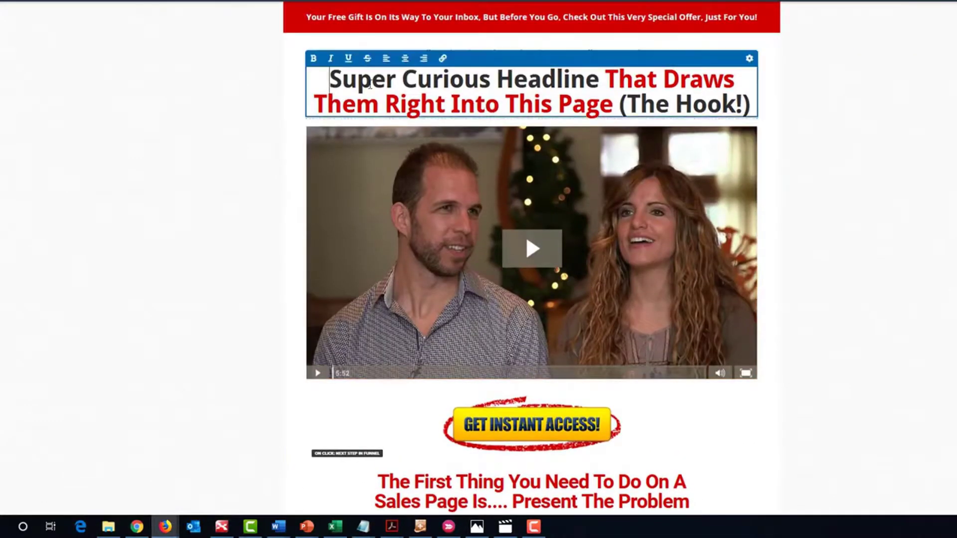
pyautogui.click(330, 79)
pyautogui.hotkey('ctrl', 'v')
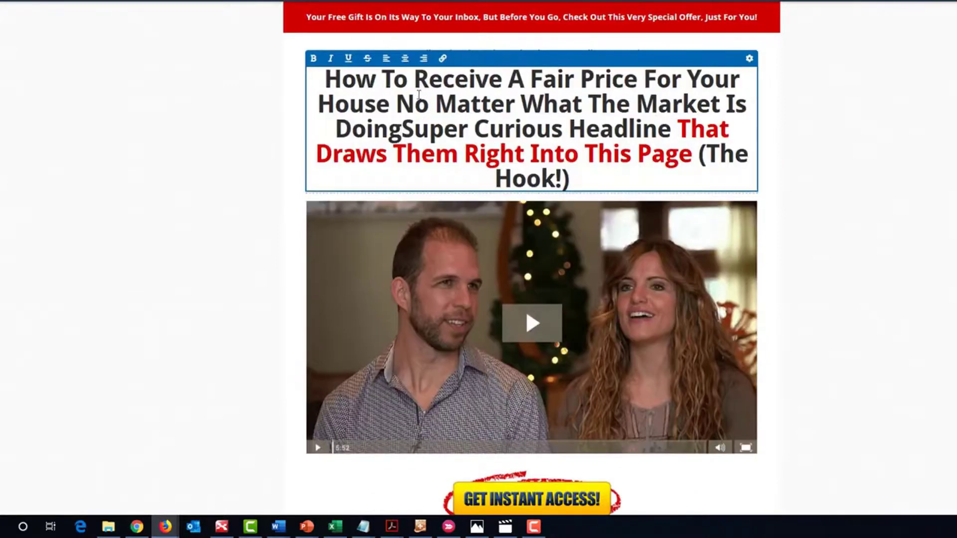
pyautogui.moveTo(402, 124); pyautogui.dragTo(631, 180)
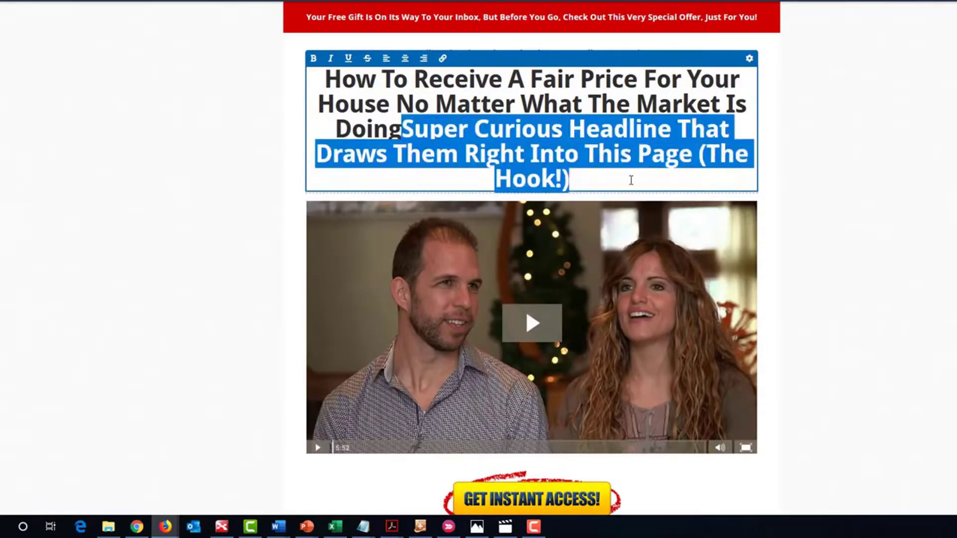
pyautogui.press('BackSpace')
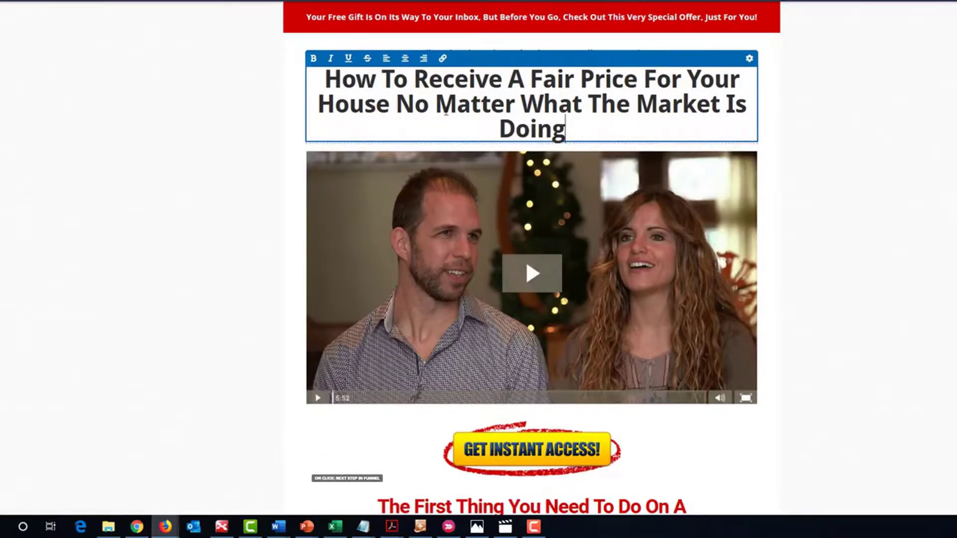
# - Break the headline into three lines after "Fair Price" and "No Matter What", and add "..." after "House"
pyautogui.click(402, 99)
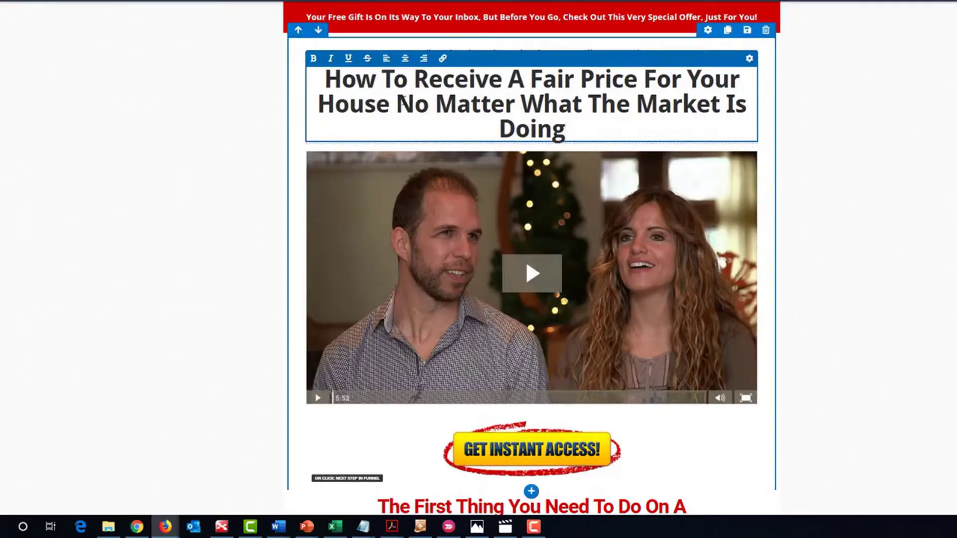
pyautogui.press('Return')
pyautogui.press('BackSpace')
pyautogui.click(643, 80)
pyautogui.press('Return')
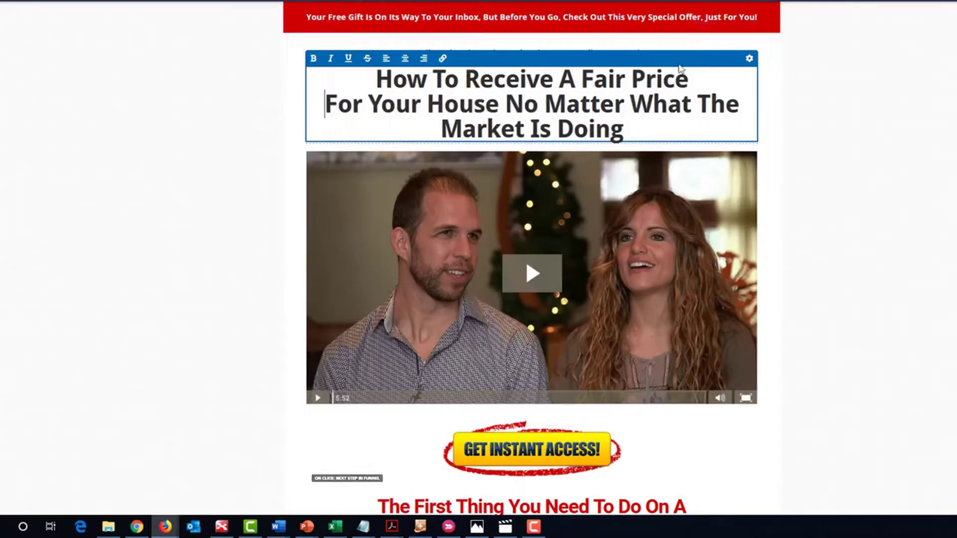
pyautogui.click(515, 99)
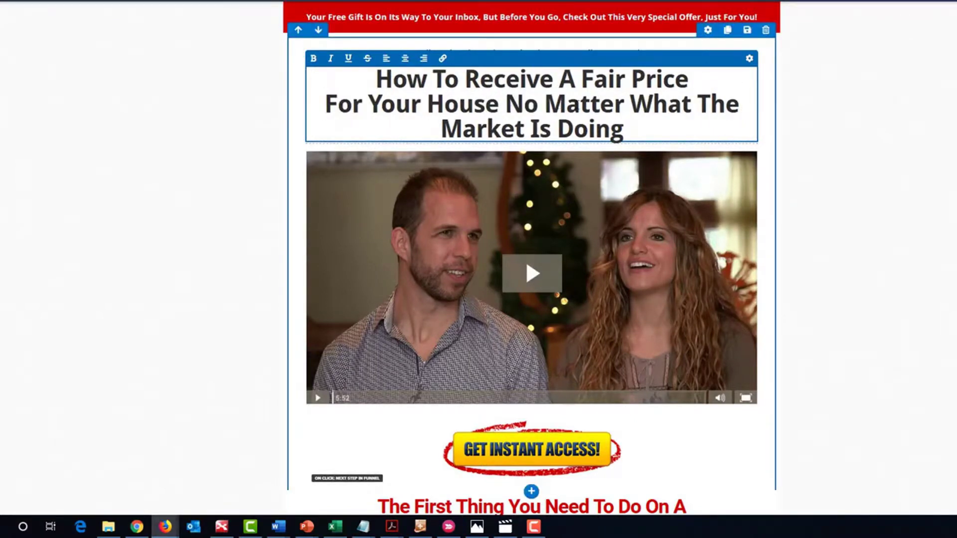
pyautogui.click(693, 99)
pyautogui.hotkey('shift', 'Return')
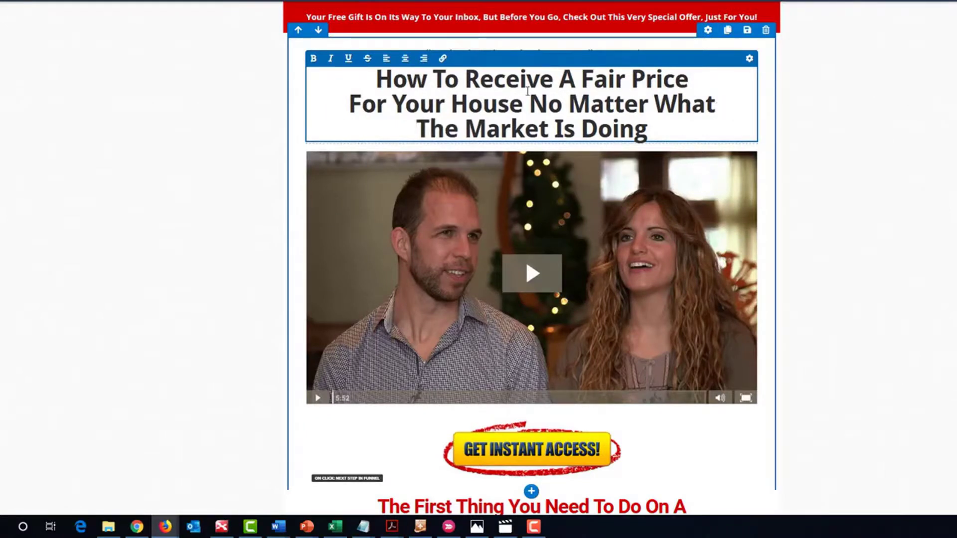
pyautogui.write('...')
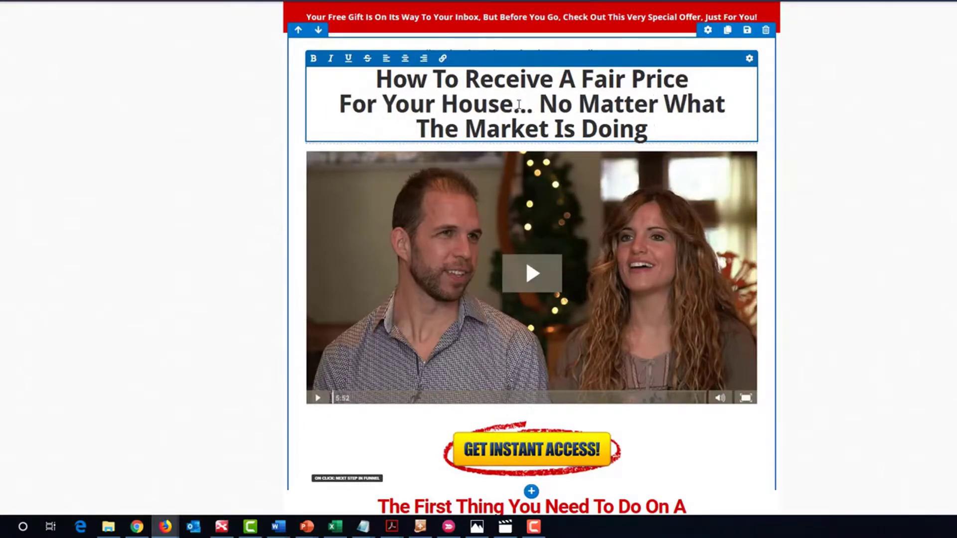
pyautogui.click(777, 162)
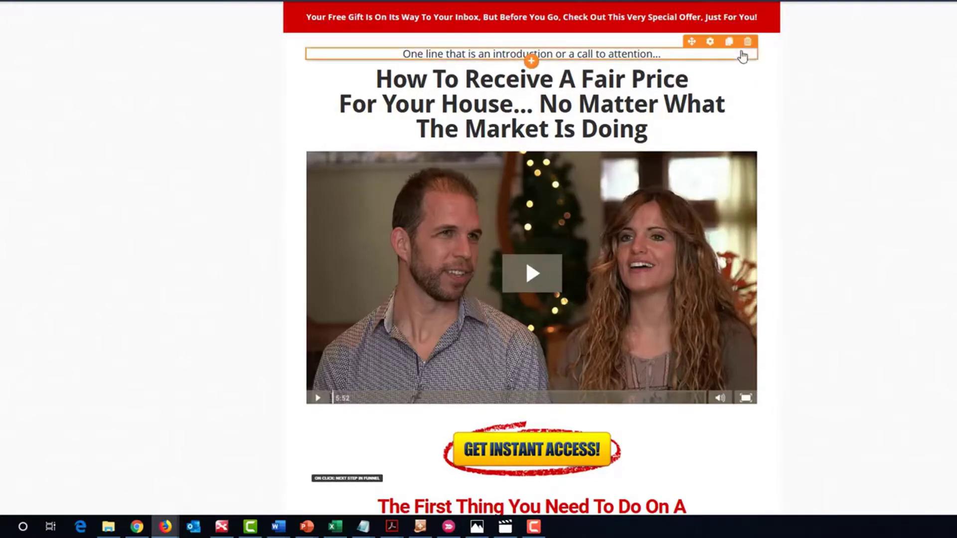
# - Delete the one-line introduction above the headline and the red "Your Free Gift Is On Its Way" banner section
pyautogui.click(747, 42)
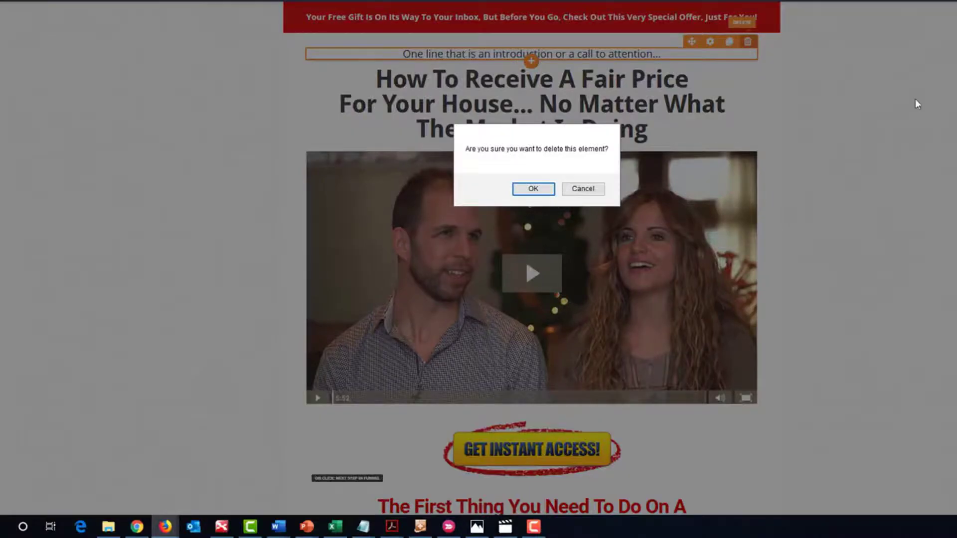
pyautogui.click(533, 188)
pyautogui.scroll(-6, 191, 147)
pyautogui.scroll(-5, 191, 146)
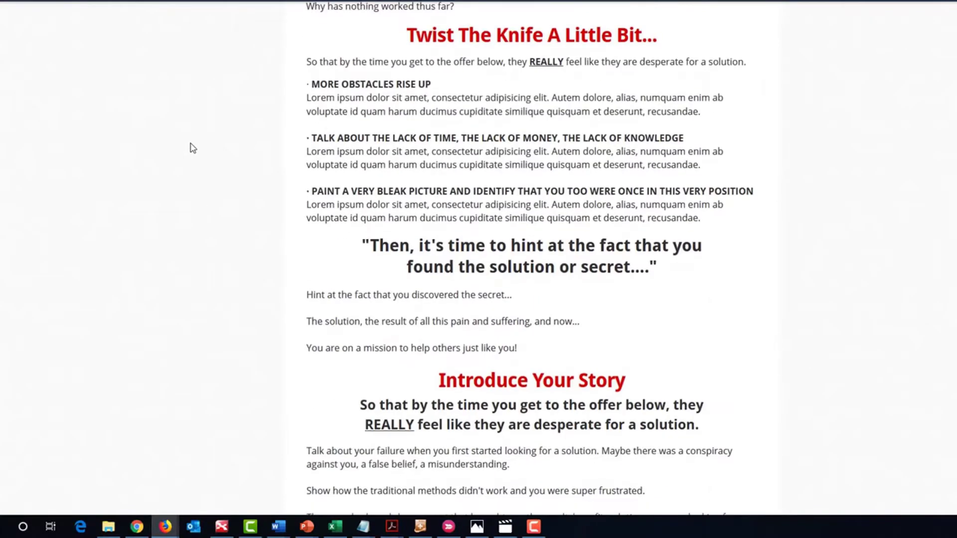
pyautogui.scroll(11, 191, 147)
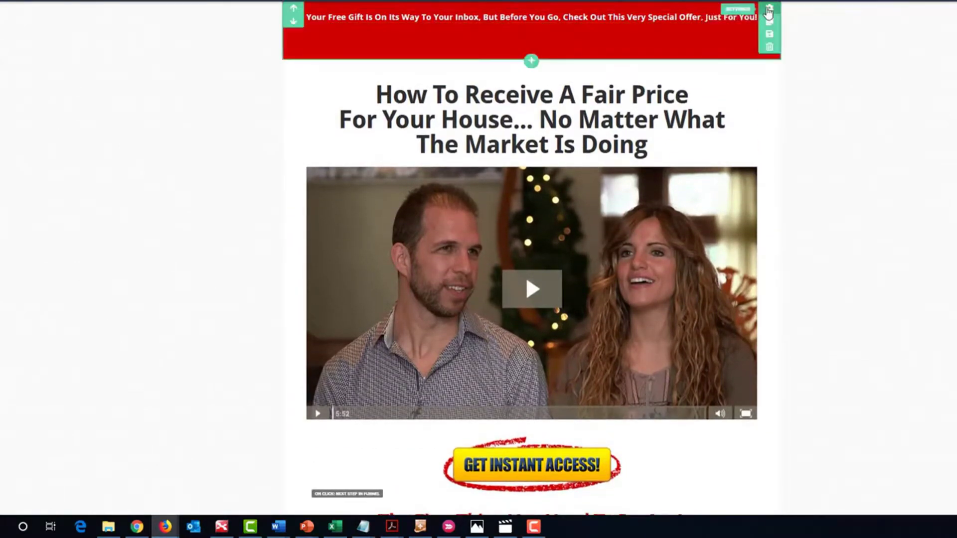
pyautogui.click(770, 48)
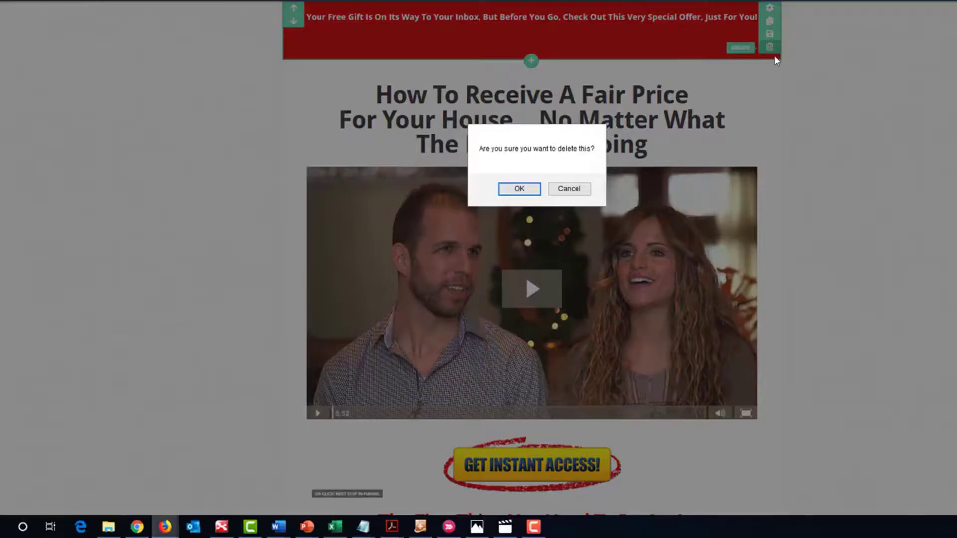
pyautogui.click(533, 186)
# - Switch to the ppt_video_sales_letter_script-2 document in Word and copy the bold "YES! I'm ready to Sell your house" paragraph
pyautogui.scroll(-3, 199, 197)
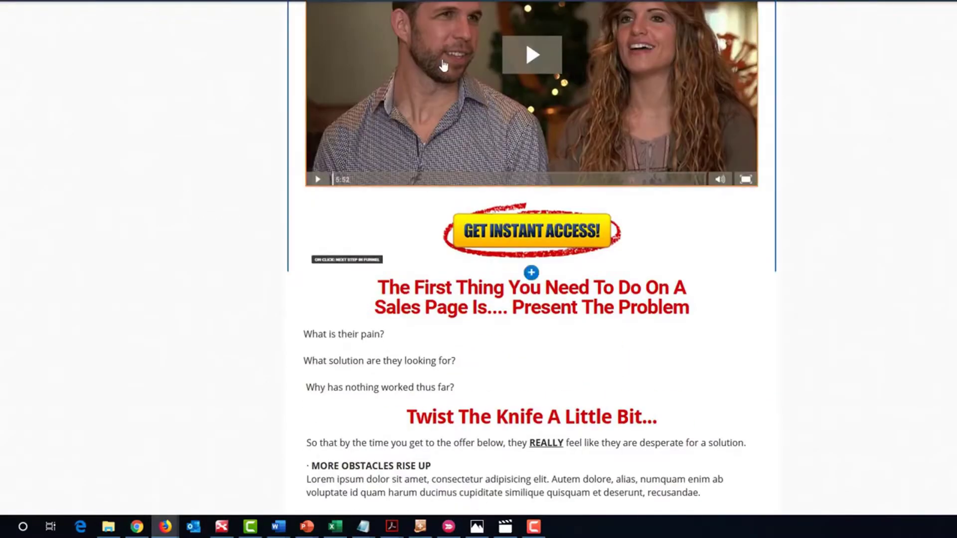
pyautogui.scroll(-5, 228, 265)
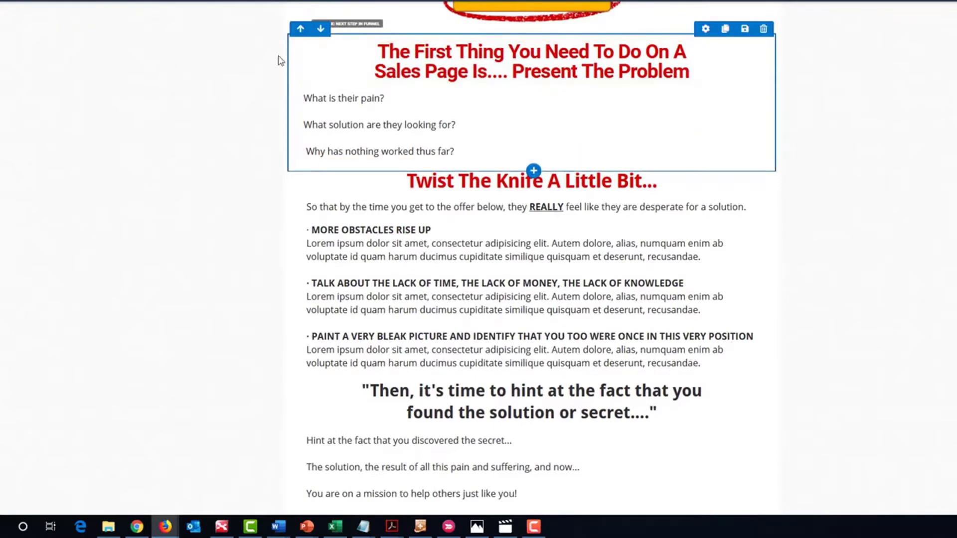
pyautogui.moveTo(279, 526)
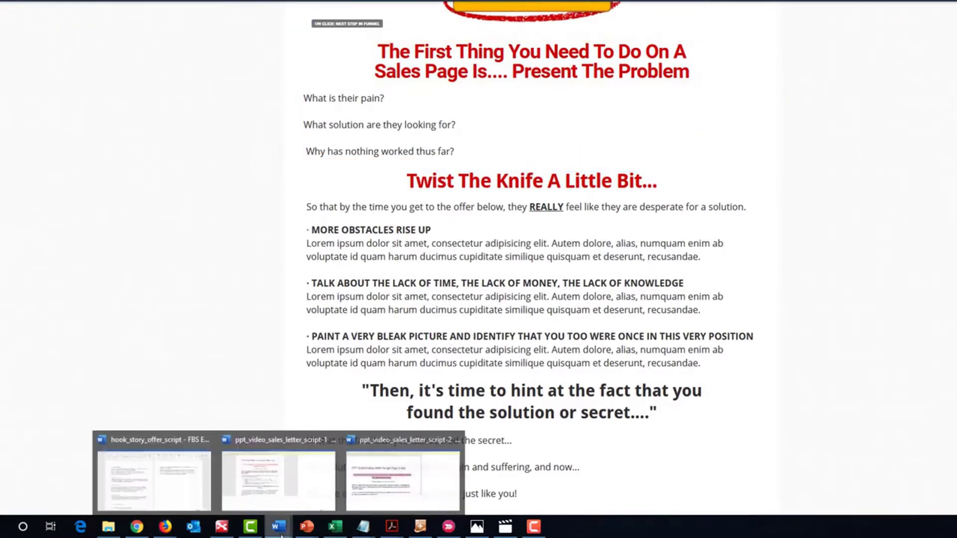
pyautogui.click(427, 486)
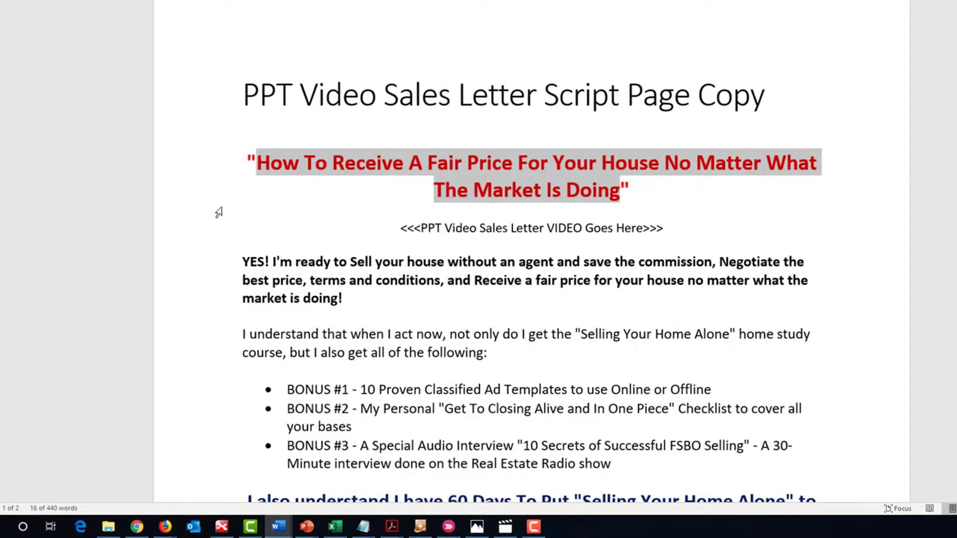
pyautogui.scroll(-3, 222, 164)
pyautogui.click(228, 107)
pyautogui.moveTo(244, 87); pyautogui.dragTo(348, 125)
pyautogui.hotkey('ctrl', 'c')
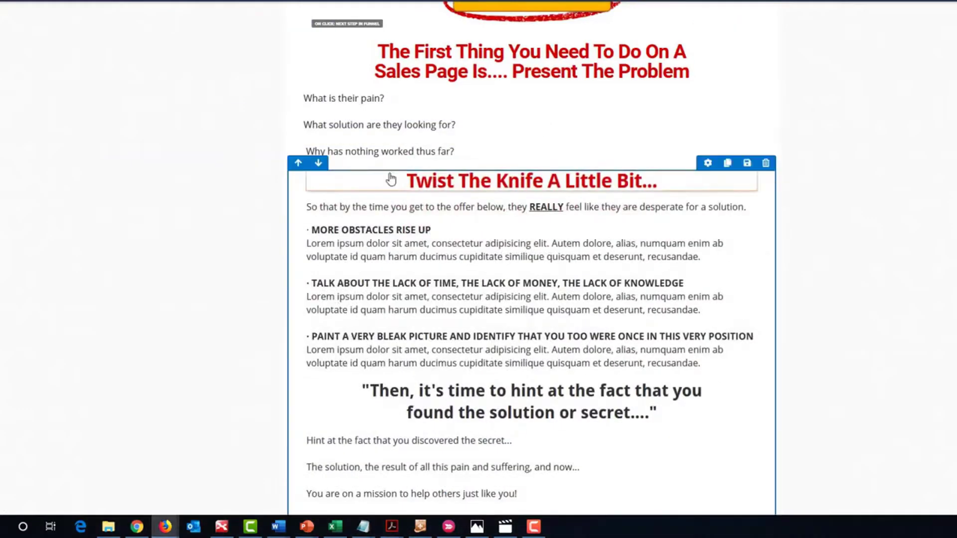
# - Replace the "The First Thing You Need To Do On A Sales Page" subheading with the copied "YES!" paragraph
pyautogui.click(385, 59)
pyautogui.moveTo(384, 59); pyautogui.dragTo(737, 74)
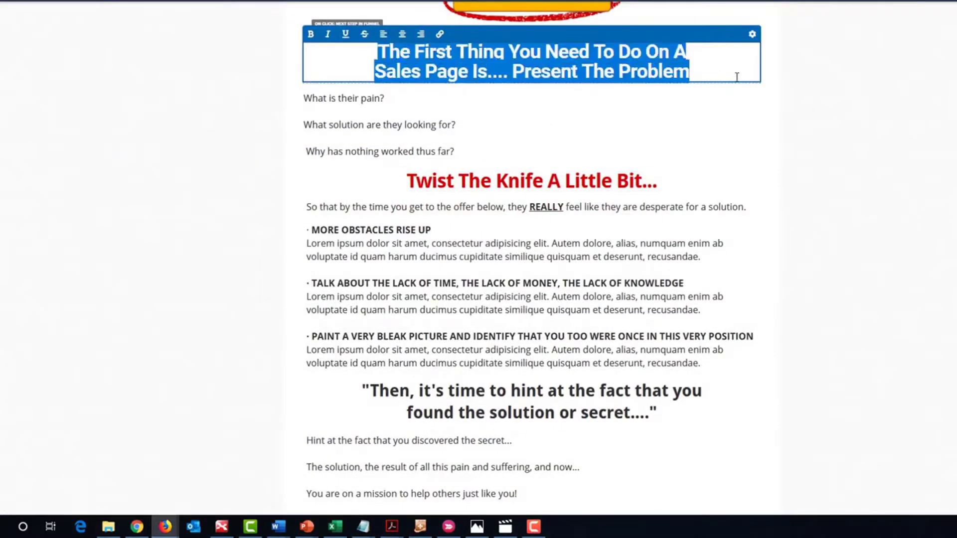
pyautogui.write("YES! I'm Ready To Sell Your House Without An Agent And Save The Commission, Negotiate The Best Price, Terms And Conditions, And Receive A Fair Price For Your House No Matter What The Market Is Doing!")
# - Move everything after "YES! I'm Ready To Sell Your House" from the subheading into its own paragraph above "What is their pain?"
pyautogui.click(365, 63)
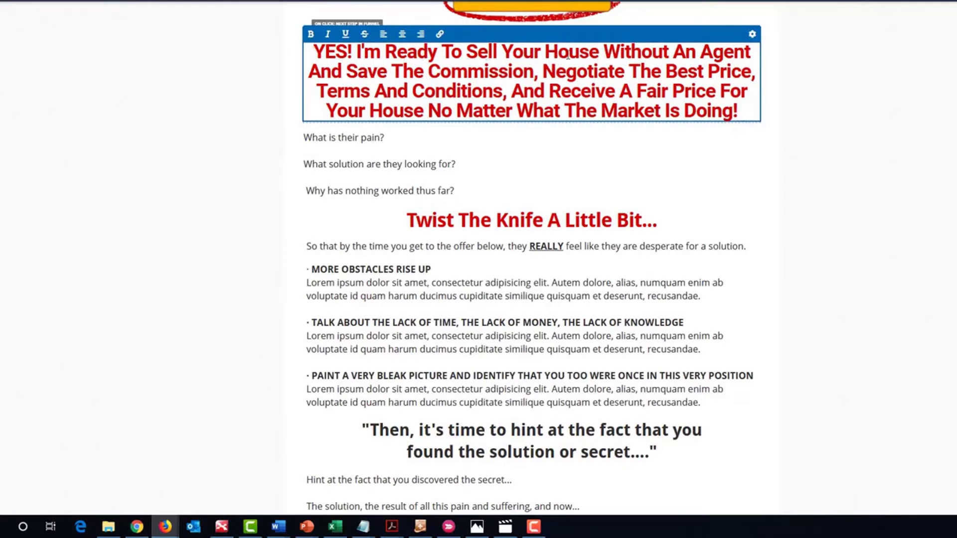
pyautogui.moveTo(598, 47); pyautogui.dragTo(738, 115)
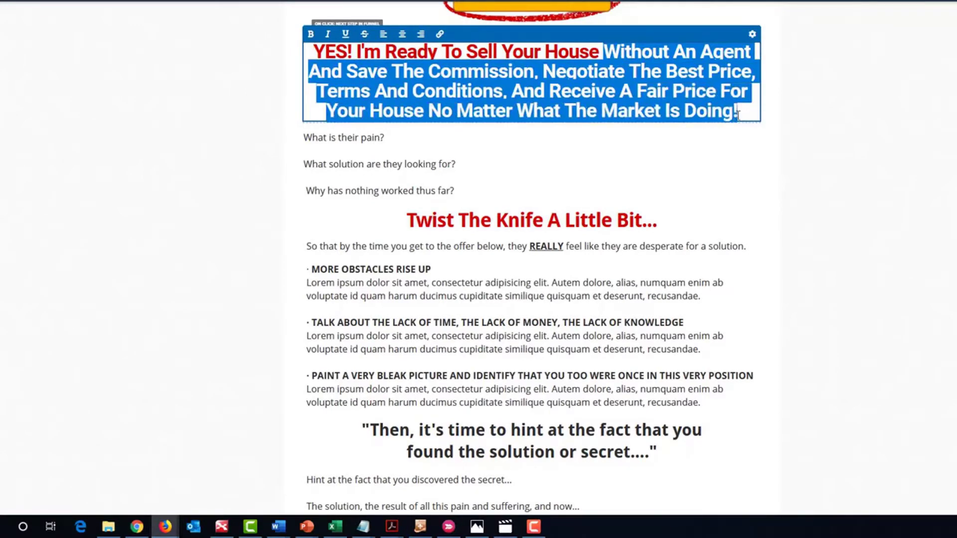
pyautogui.press('BackSpace')
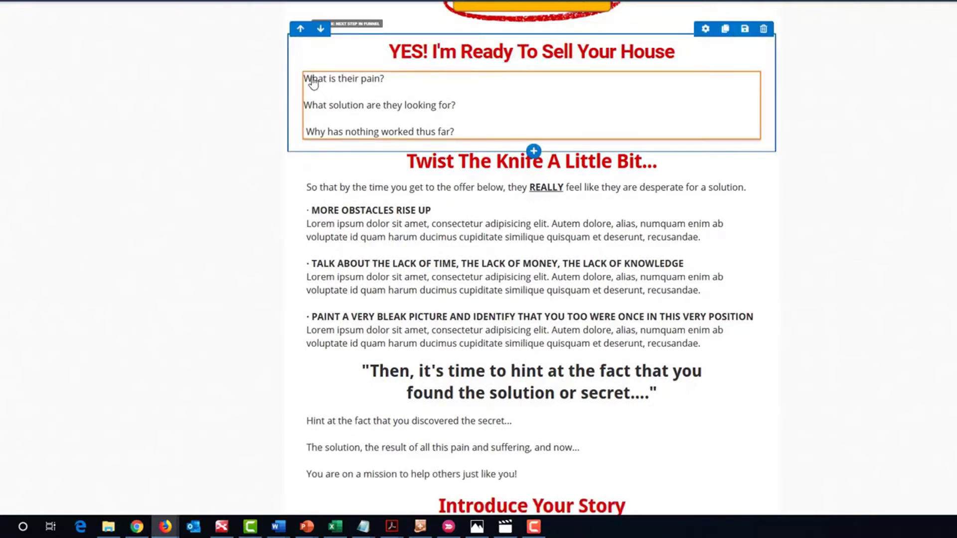
pyautogui.click(311, 78)
pyautogui.hotkey('ctrl', 'v')
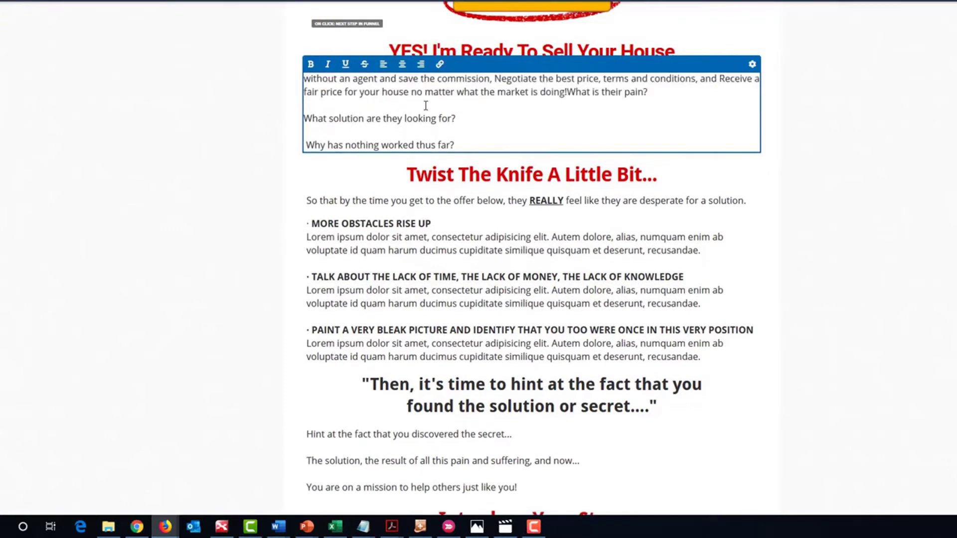
pyautogui.press('Return')
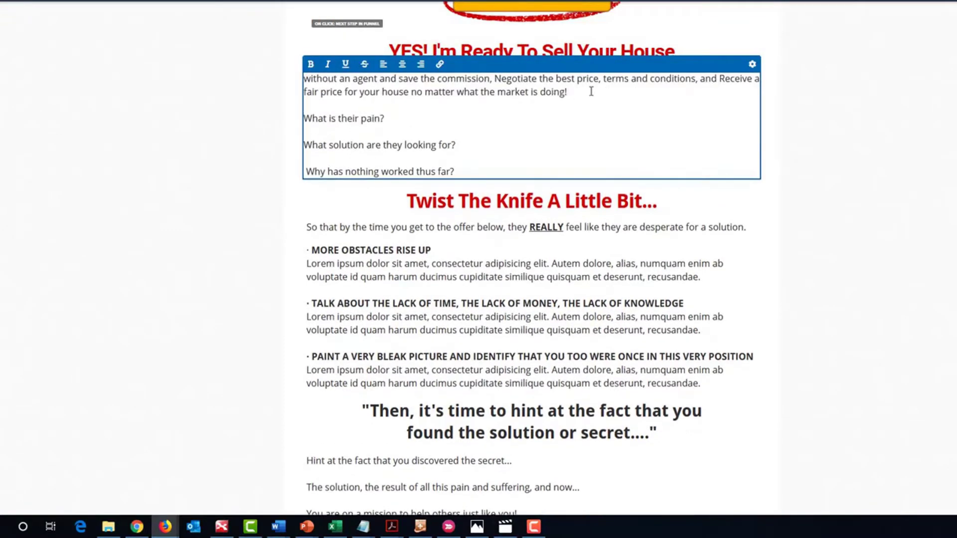
# - Review the remaining template copy from "Twist The Knife A Little Bit" through "Introduce Your Story", and return to the headline
pyautogui.doubleClick(463, 202)
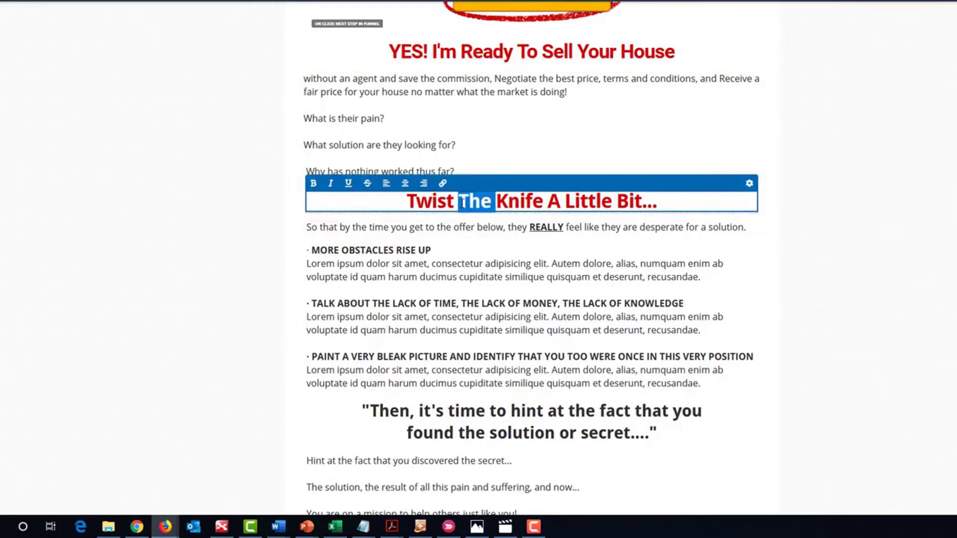
pyautogui.tripleClick(463, 202)
pyautogui.tripleClick(439, 227)
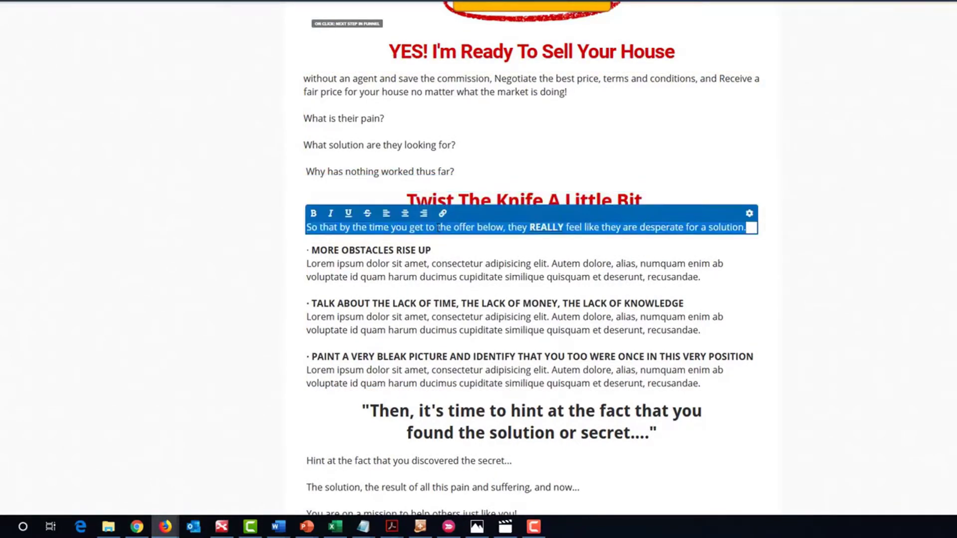
pyautogui.click(420, 304)
pyautogui.scroll(-5, 420, 305)
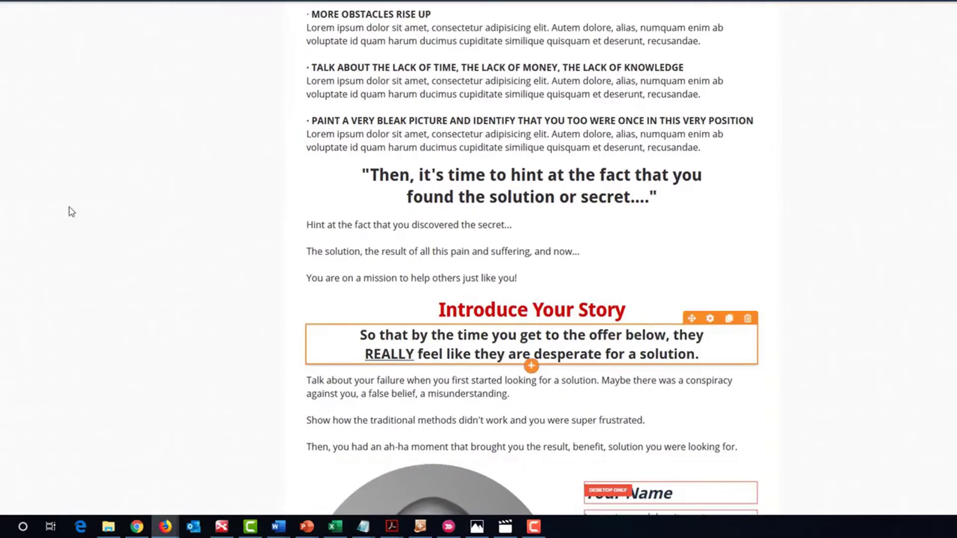
pyautogui.scroll(-4, 94, 228)
pyautogui.scroll(10, 171, 230)
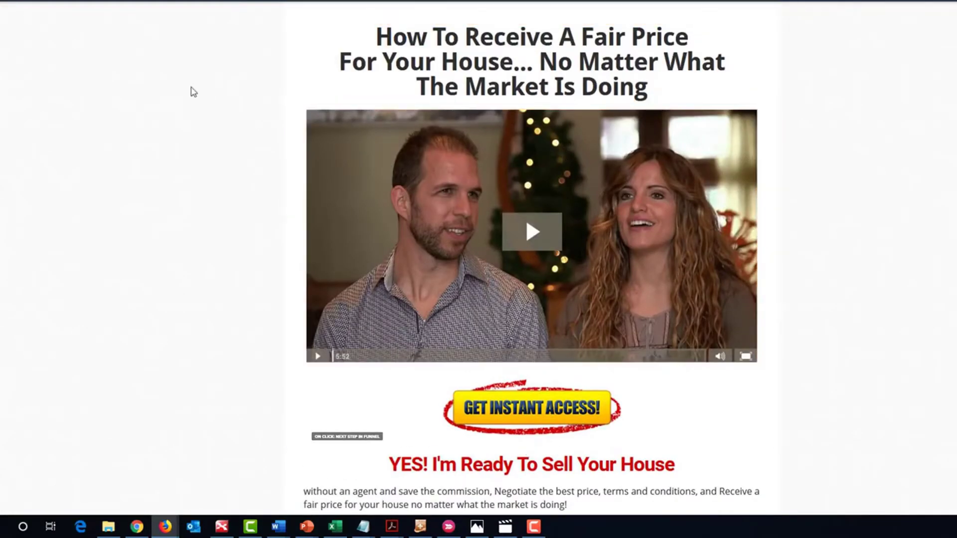
# - Check the Sales Copy branch in the Funnel Accelerator mind map, and return to the sales page to review its copy through "Introduce Your Story"
pyautogui.click(221, 527)
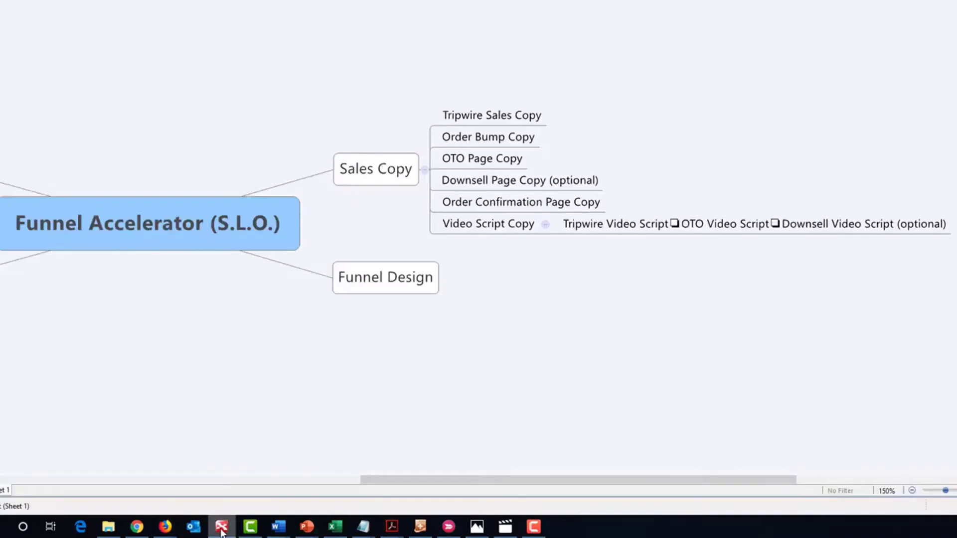
pyautogui.click(222, 527)
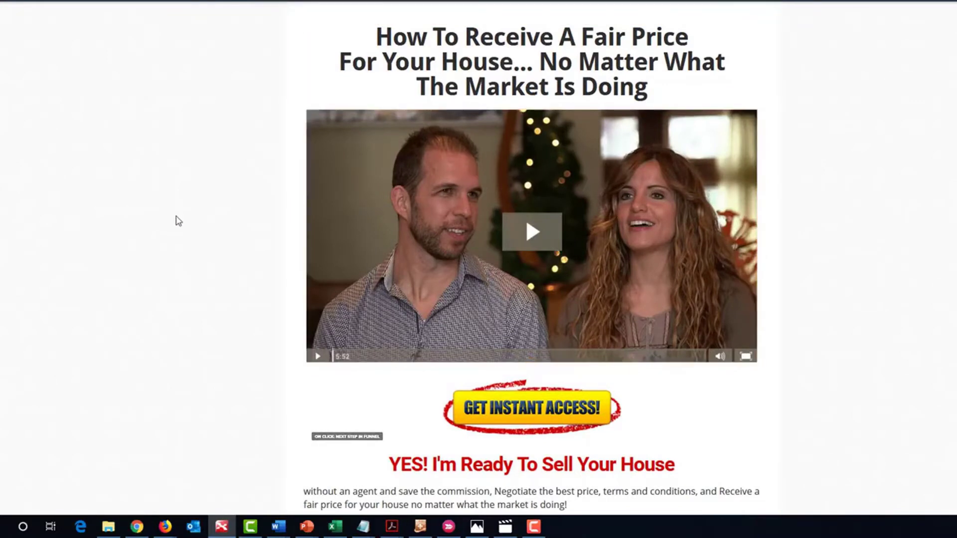
pyautogui.scroll(-8, 179, 220)
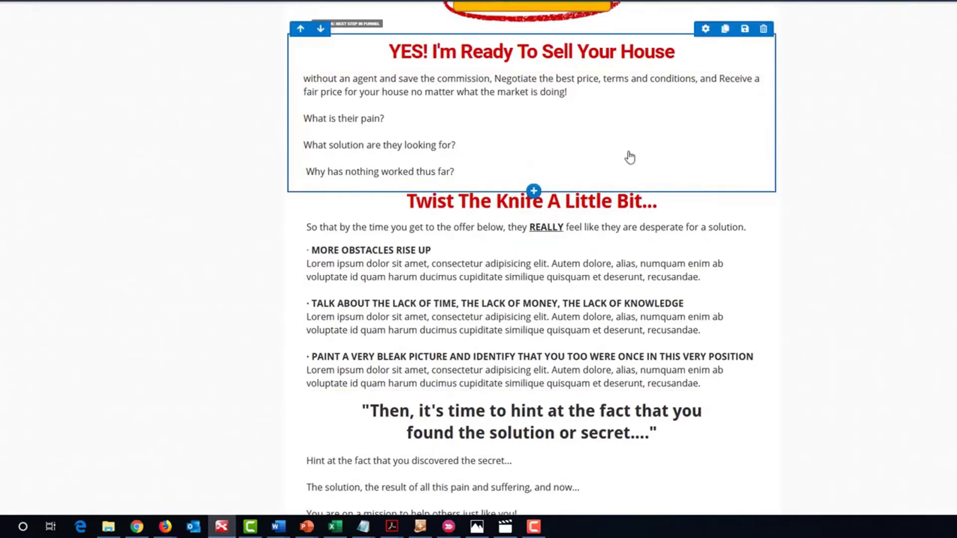
pyautogui.scroll(-6, 242, 229)
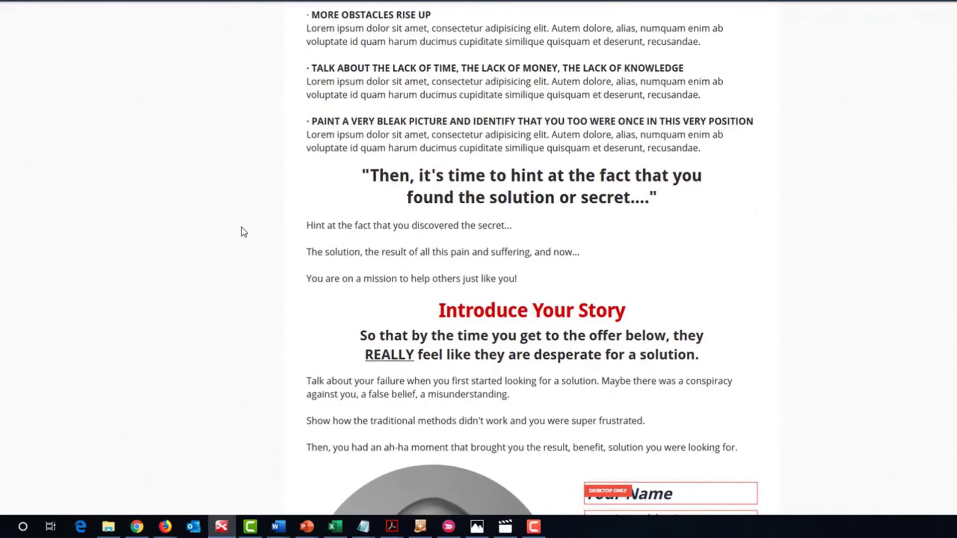
pyautogui.scroll(9, 243, 232)
pyautogui.scroll(5, 243, 231)
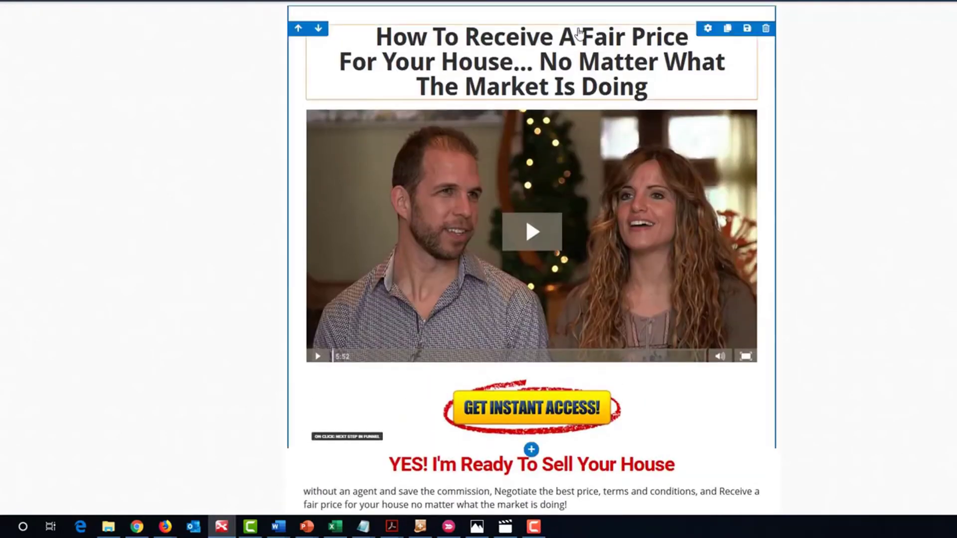
# - Open the sales page's settings options covering integrations, SEO meta data, tracking code and typography
pyautogui.click(234, 109)
pyautogui.click(141, 1)
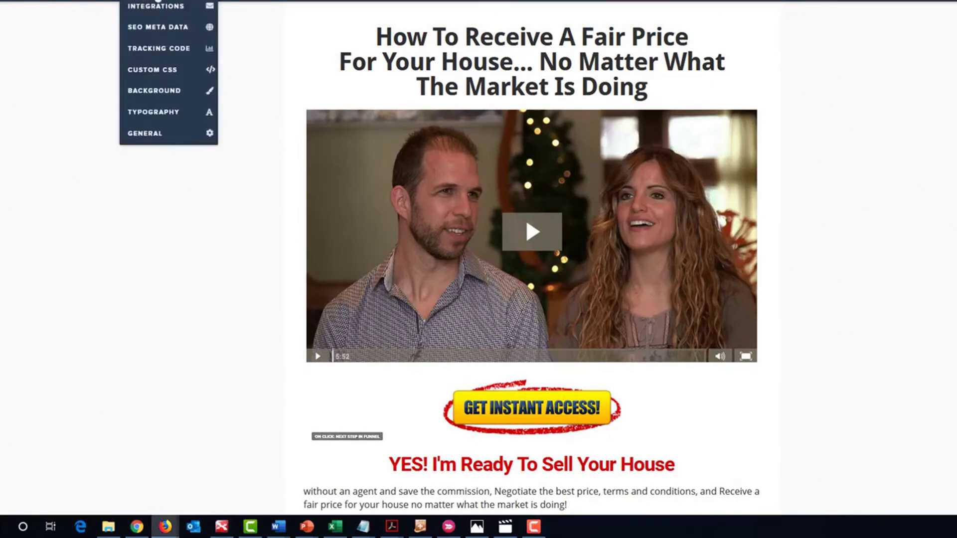